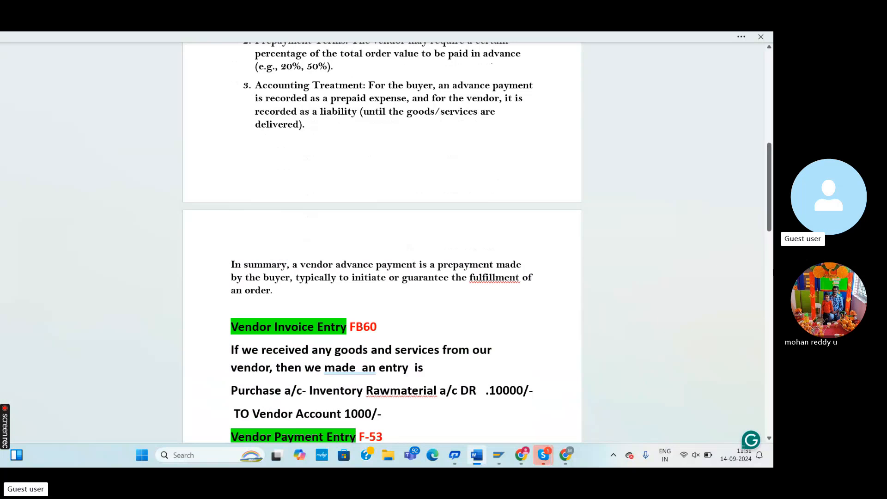
# Read the Vendor Invoice Entry (FB60) and Vendor Payment Entry (F-53) sections in the notes document
pyautogui.moveTo(770, 220); pyautogui.dragTo(770, 243)
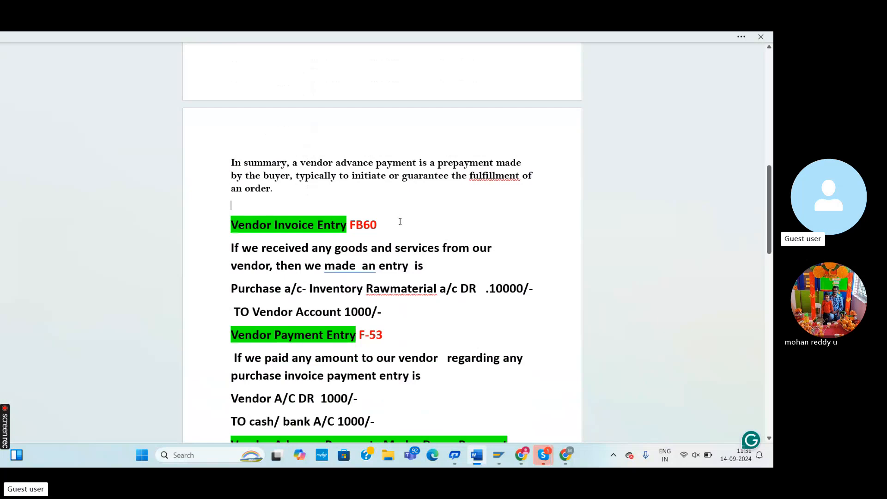
pyautogui.moveTo(772, 205)
pyautogui.mouseDown()
pyautogui.moveTo(772, 355)
pyautogui.moveTo(770, 216)
pyautogui.mouseUp()
pyautogui.click(273, 153)
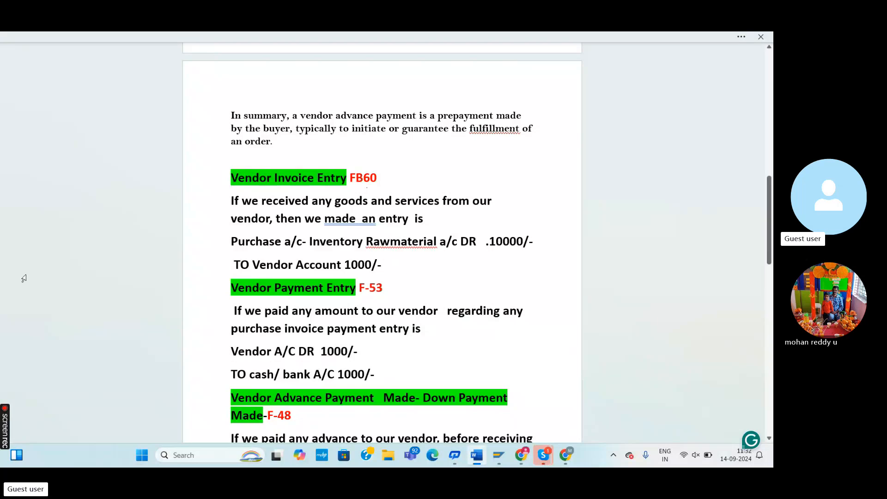
# Switch to SAP Easy Access and open the vendor invoice entry transaction FB60
pyautogui.moveTo(499, 455)
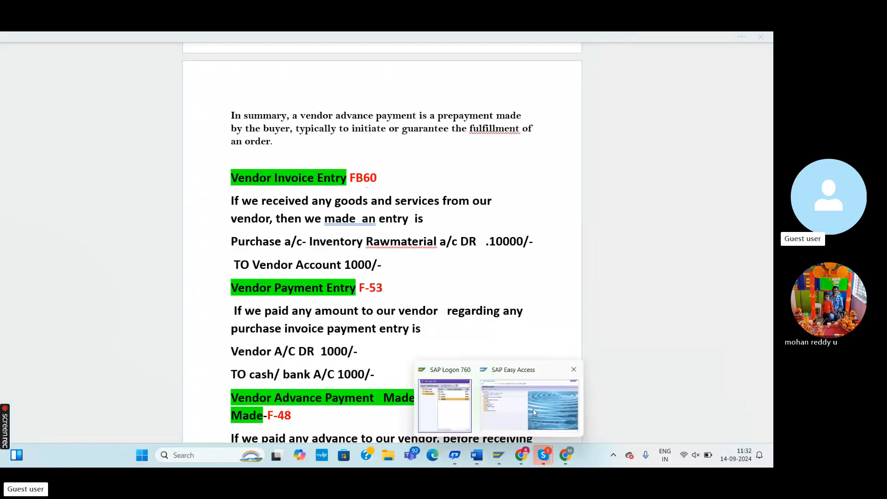
pyautogui.click(533, 409)
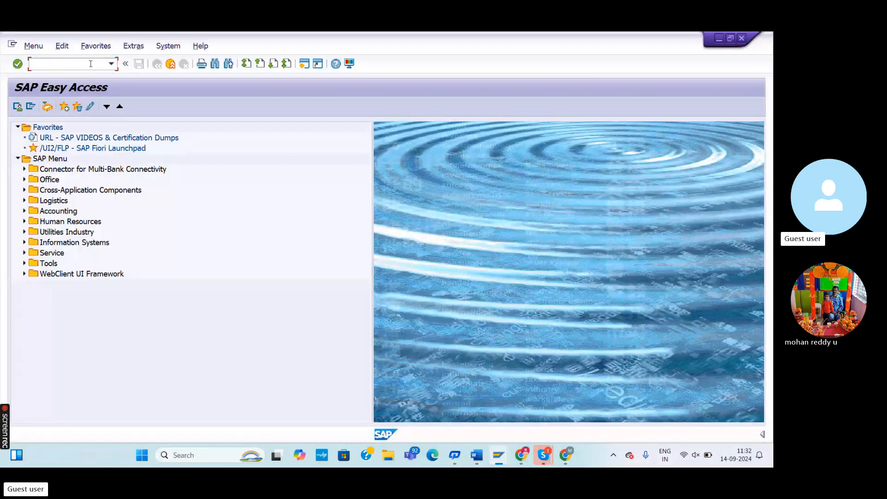
pyautogui.write('MIRO')
pyautogui.press('Return')
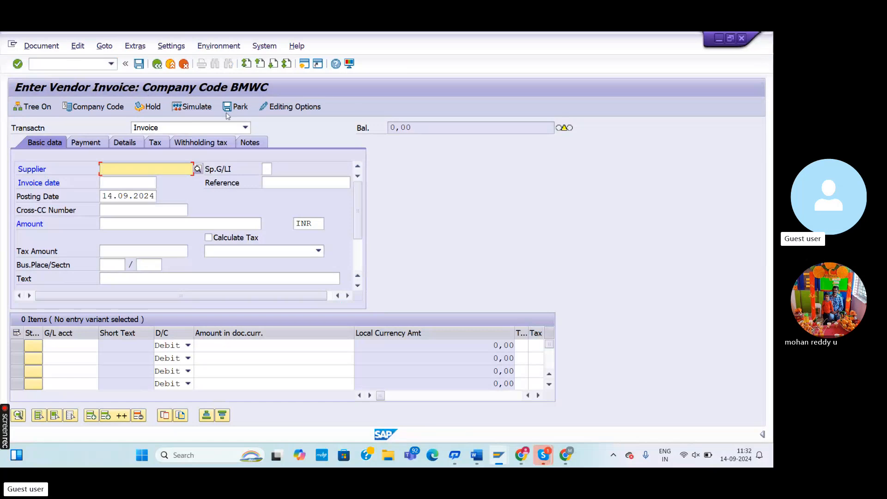
# Fill in the invoice header with supplier RELIANCE 1, invoice date 10.09.2024 and an amount of 1000 INR
pyautogui.click(179, 168)
pyautogui.write('13')
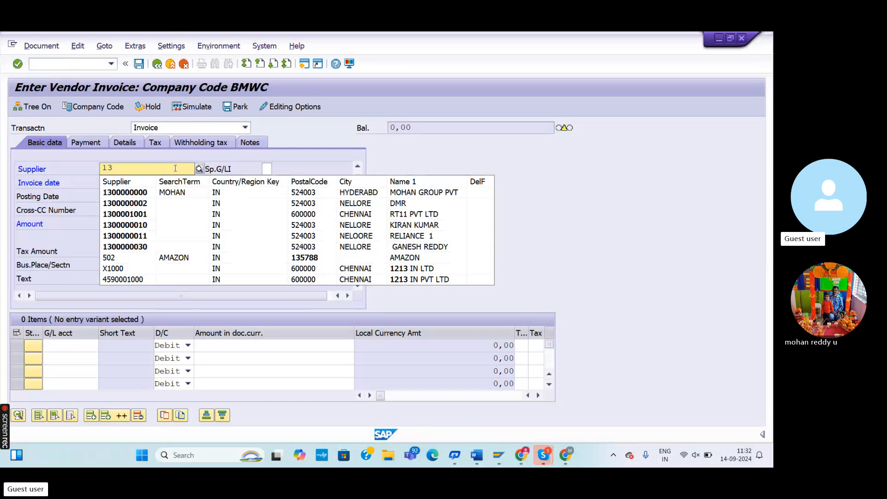
pyautogui.click(189, 243)
pyautogui.click(126, 181)
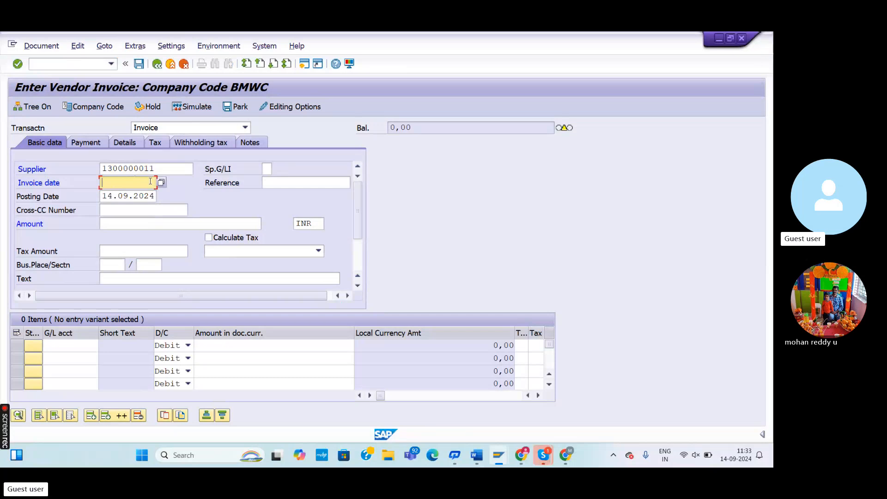
pyautogui.write('10.09.2024')
pyautogui.click(143, 227)
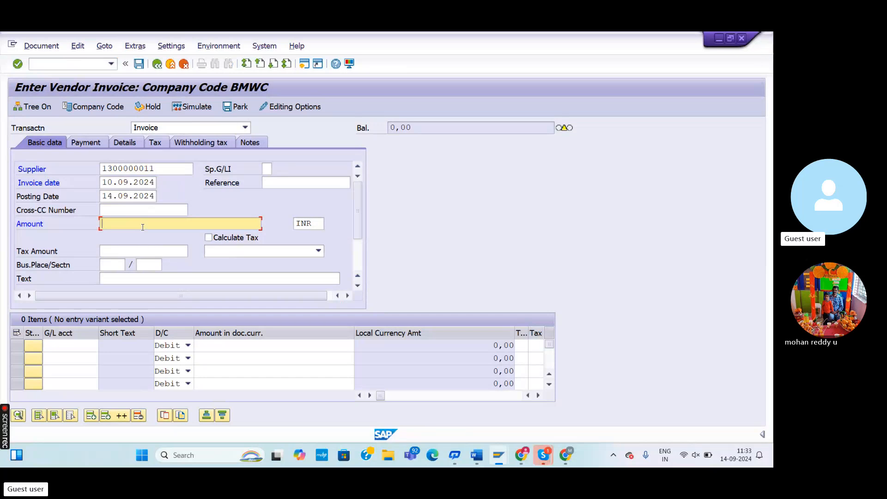
pyautogui.write('1000')
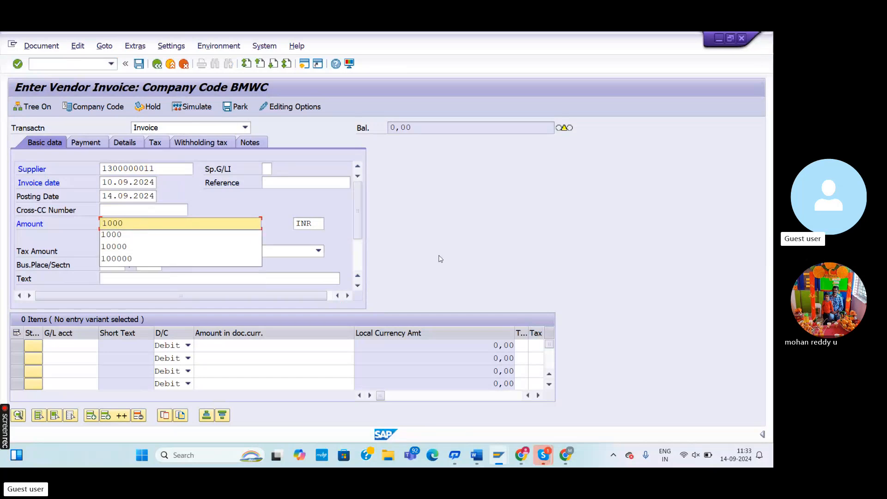
pyautogui.click(440, 258)
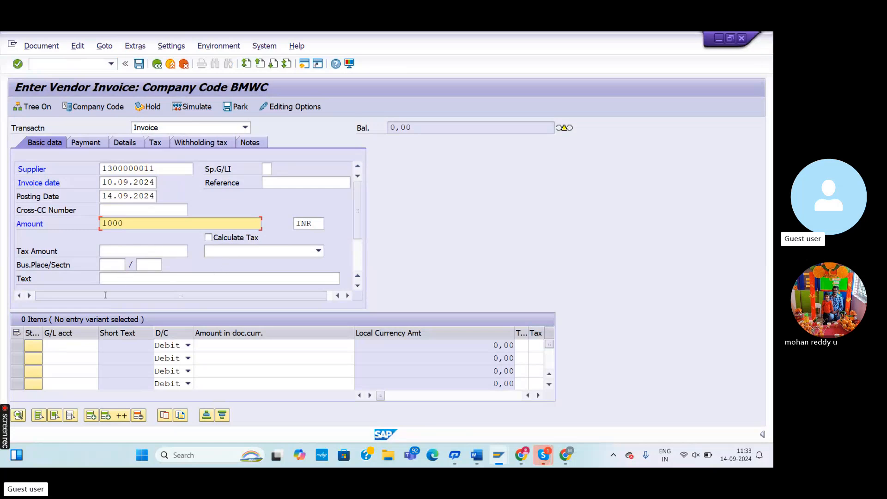
# Look up the G/L accounts, check the notes document, and assign the inventory ramaterial account to the first line item
pyautogui.click(86, 345)
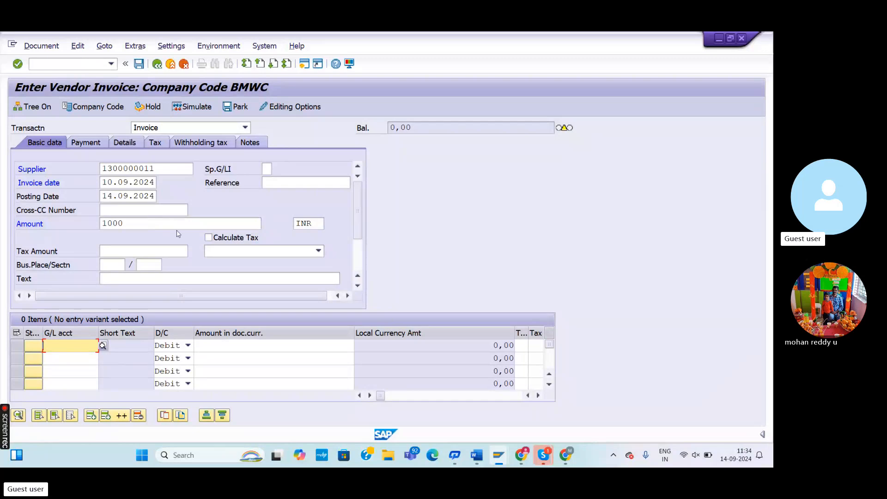
pyautogui.hotkey('alt', 'Tab')
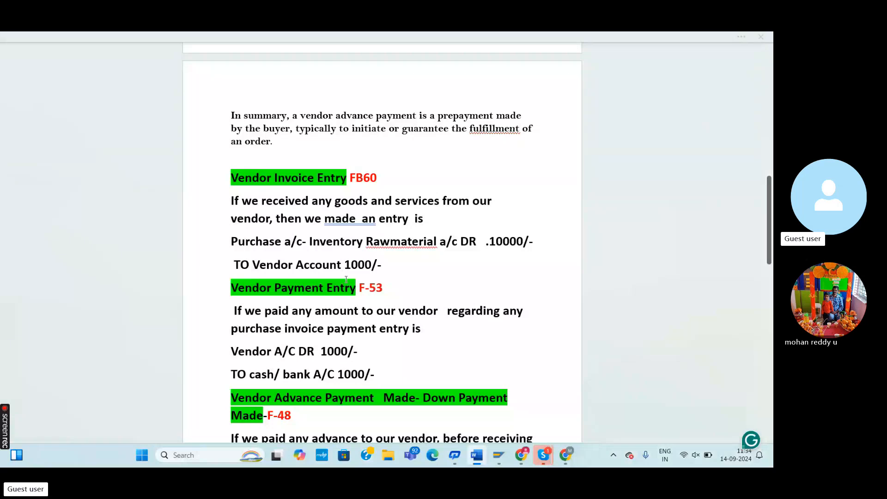
pyautogui.hotkey('alt', 'Tab')
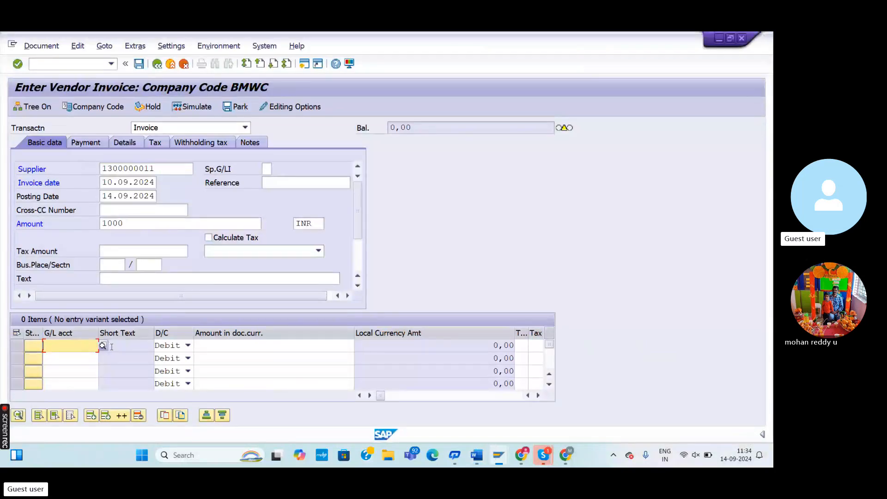
pyautogui.hotkey('alt', 'Tab')
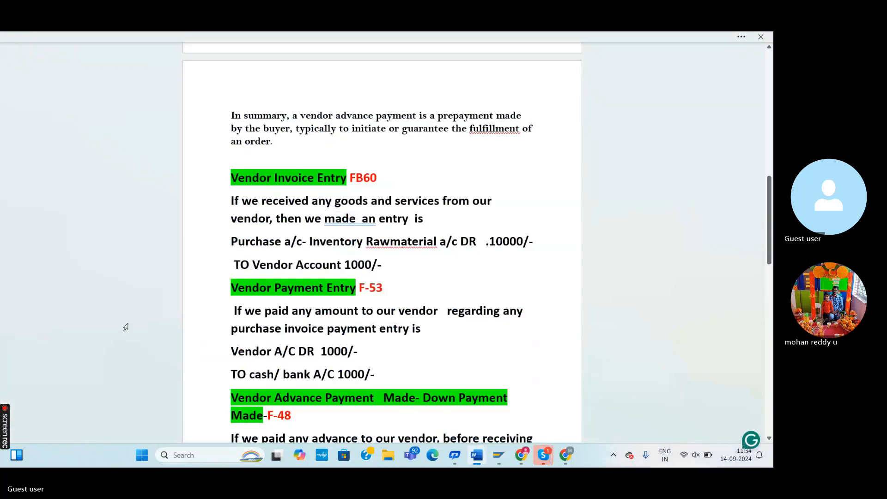
pyautogui.hotkey('alt', 'Tab')
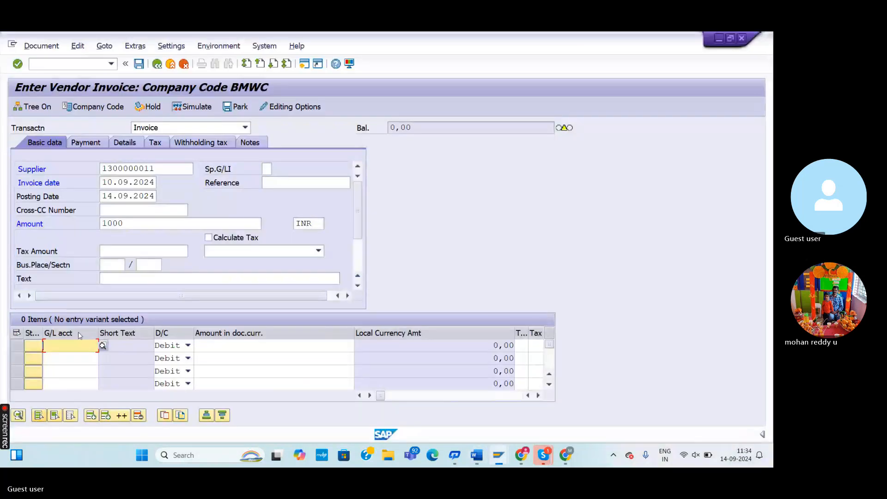
pyautogui.click(103, 345)
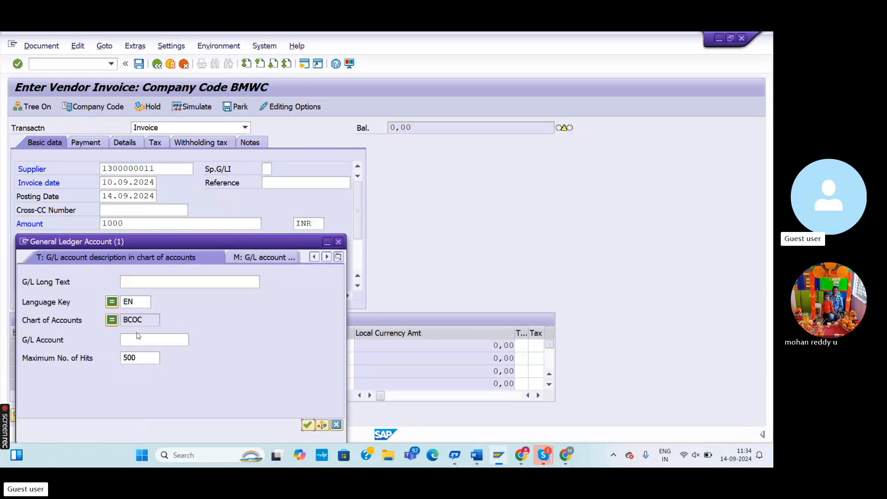
pyautogui.click(307, 424)
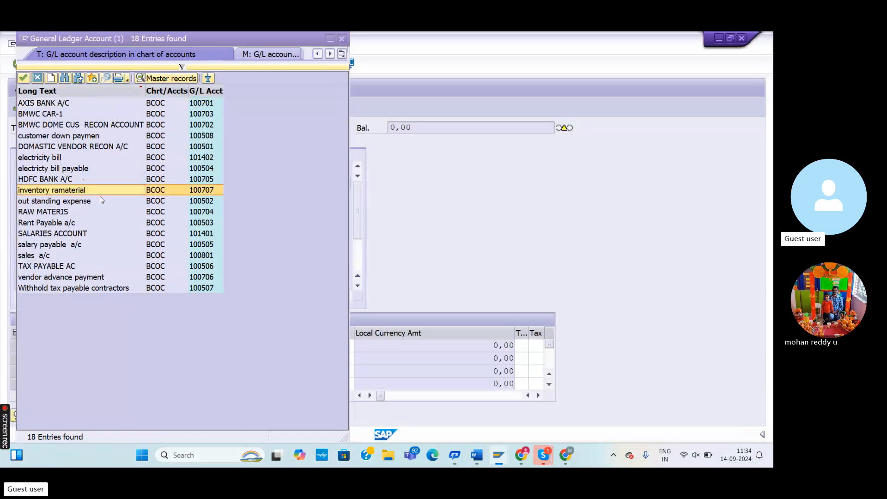
pyautogui.hotkey('alt', 'Tab')
pyautogui.moveTo(766, 253); pyautogui.dragTo(768, 354)
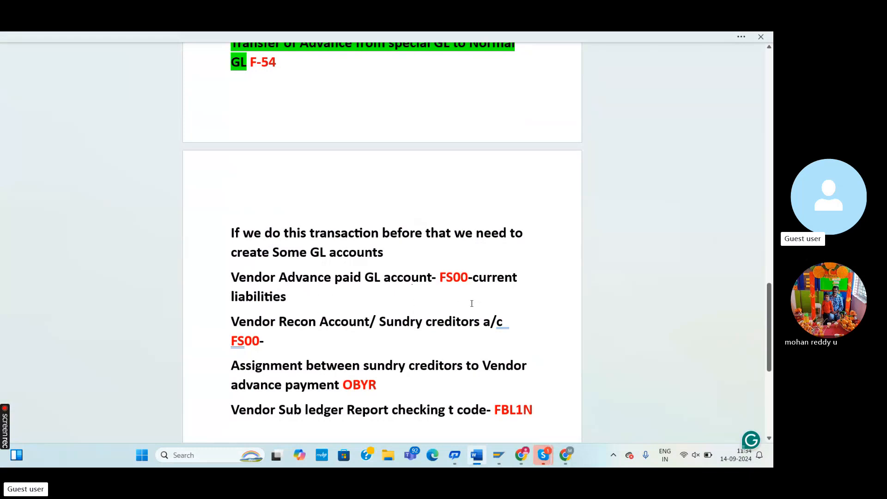
pyautogui.hotkey('alt', 'Tab')
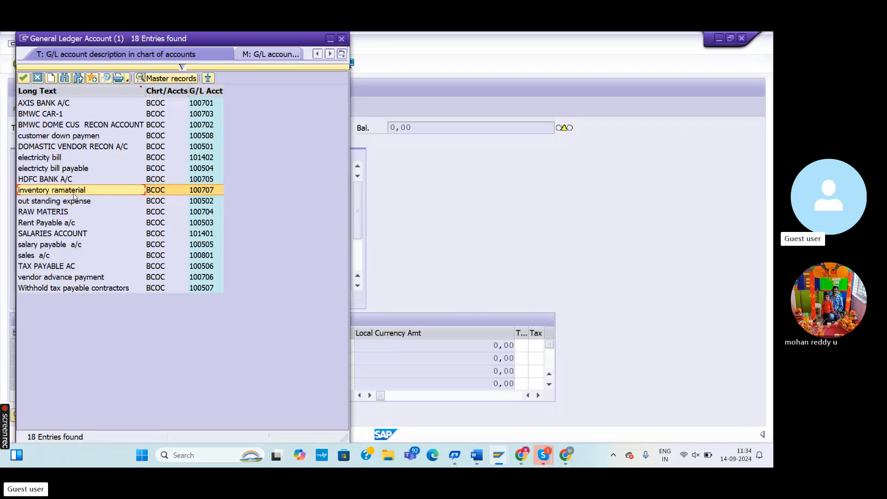
pyautogui.click(24, 78)
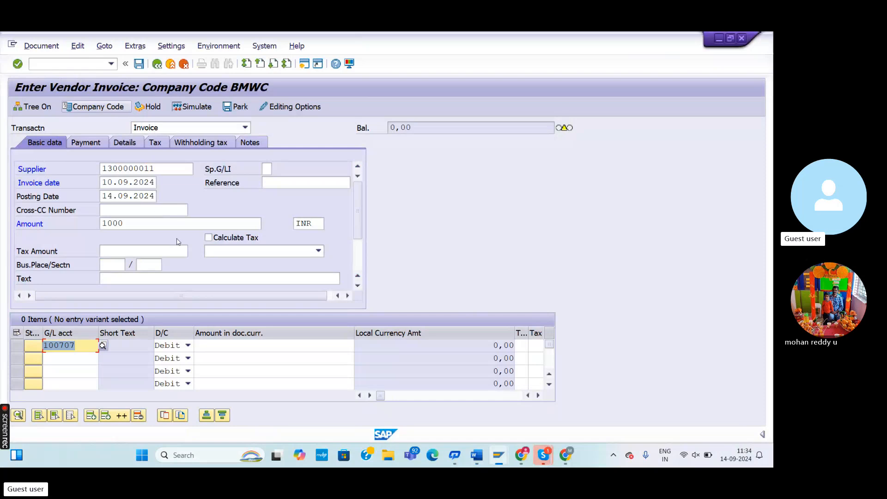
# Enter a debit amount of 1000 on the inventory line and validate the invoice, acknowledging the down payment and due date messages
pyautogui.click(220, 345)
pyautogui.write('1000')
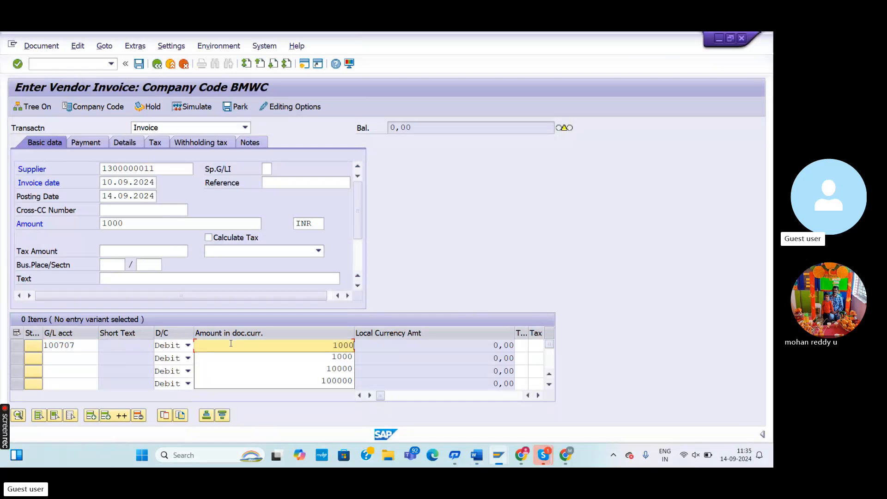
pyautogui.press('Return')
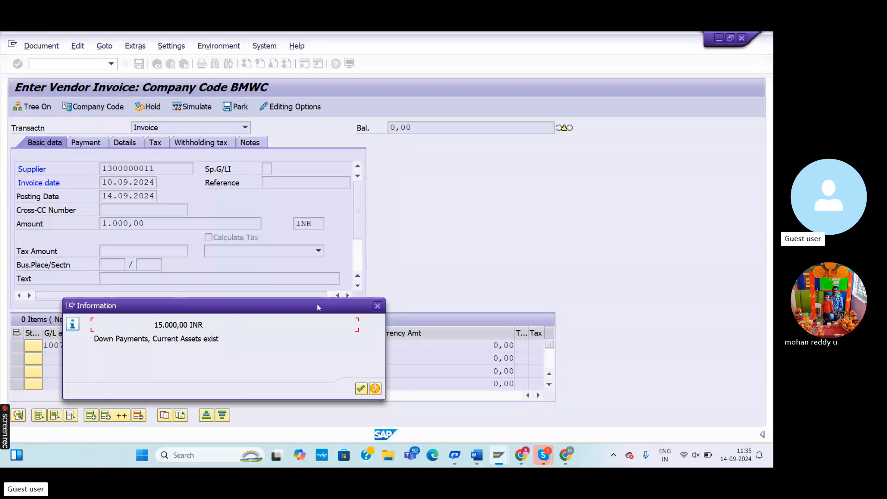
pyautogui.click(378, 305)
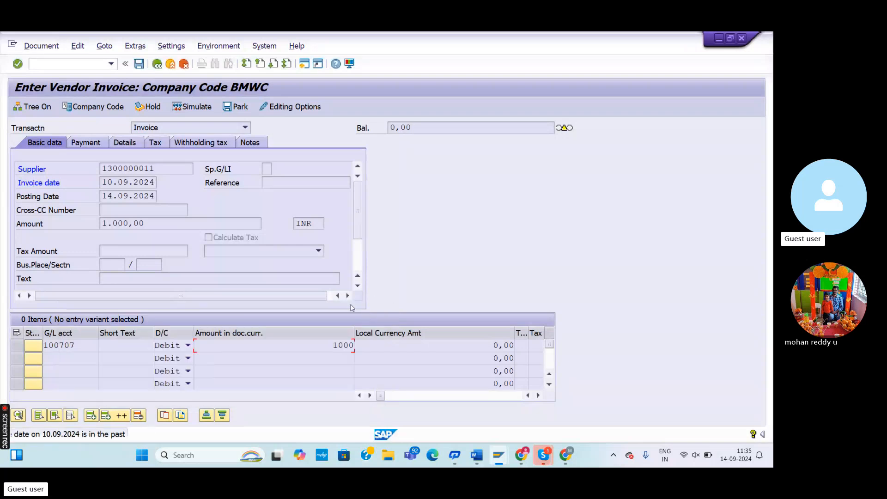
pyautogui.click(161, 172)
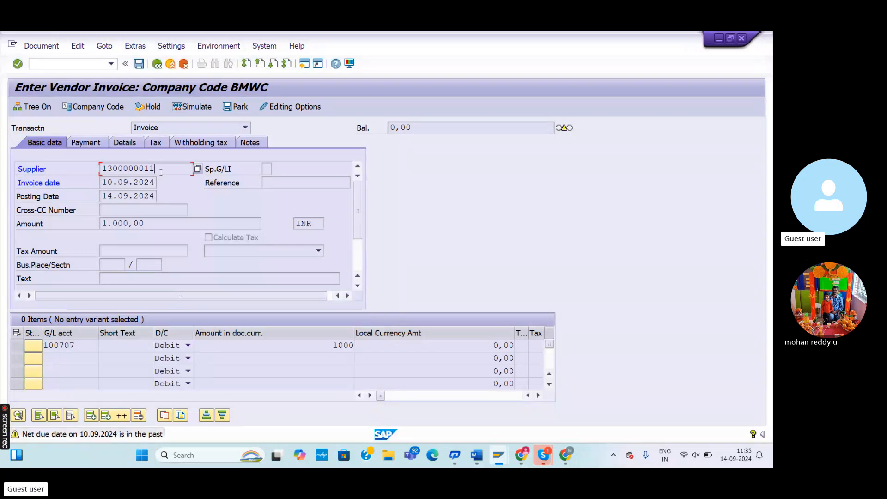
pyautogui.press('Return')
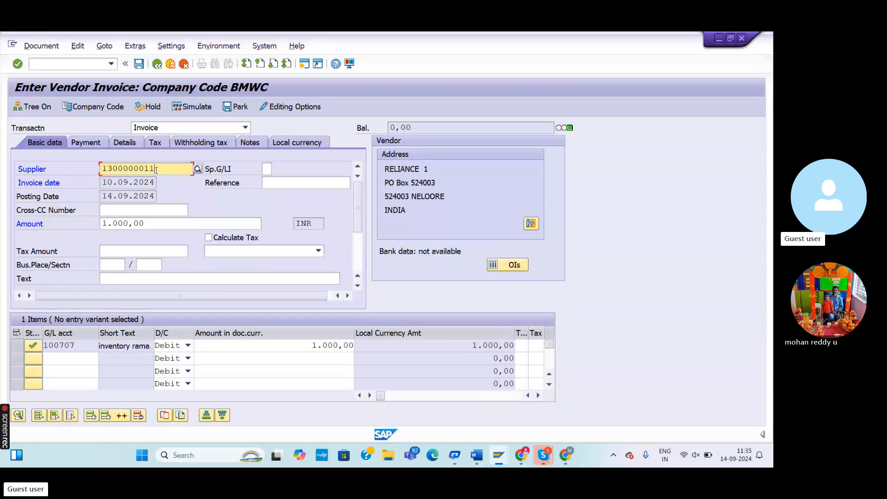
# Change the invoice's supplier to MOHAN GROUP PVT and accept the reinitialisation of dependent data
pyautogui.press('BackSpace')
pyautogui.press('BackSpace')
pyautogui.press('BackSpace')
pyautogui.press('BackSpace')
pyautogui.press('BackSpace')
pyautogui.press('BackSpace')
pyautogui.press('BackSpace')
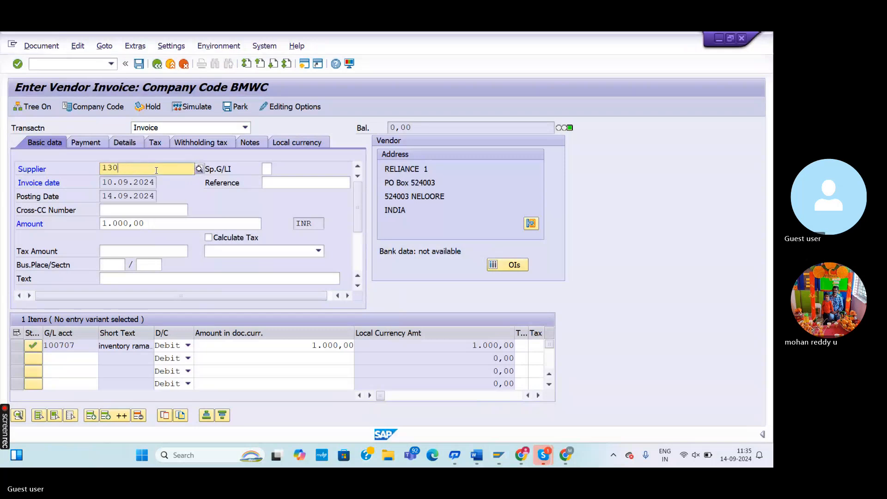
pyautogui.press('BackSpace')
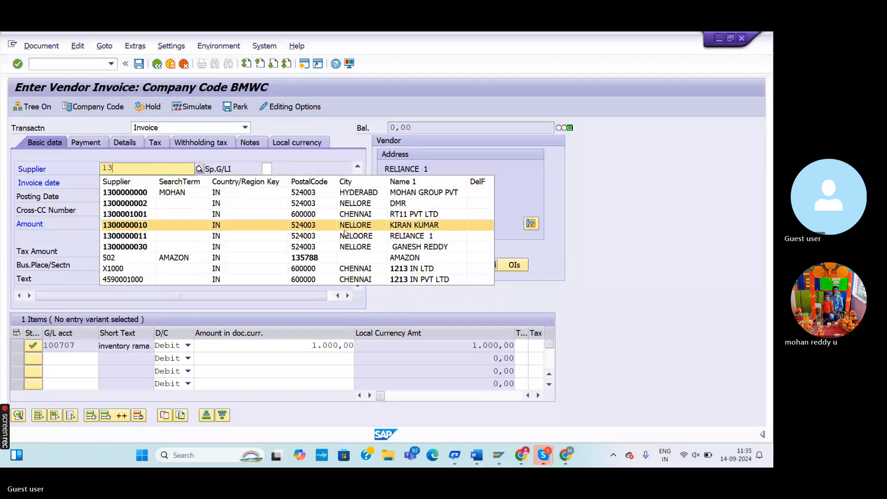
pyautogui.click(336, 196)
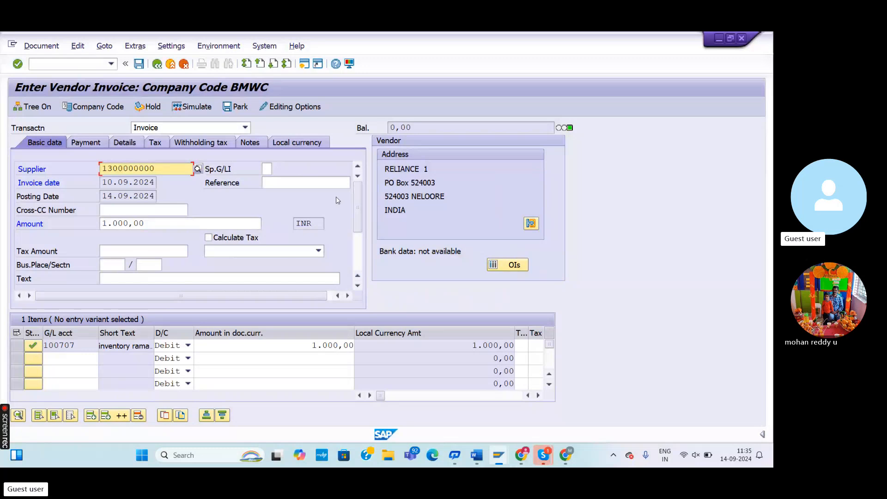
pyautogui.press('Return')
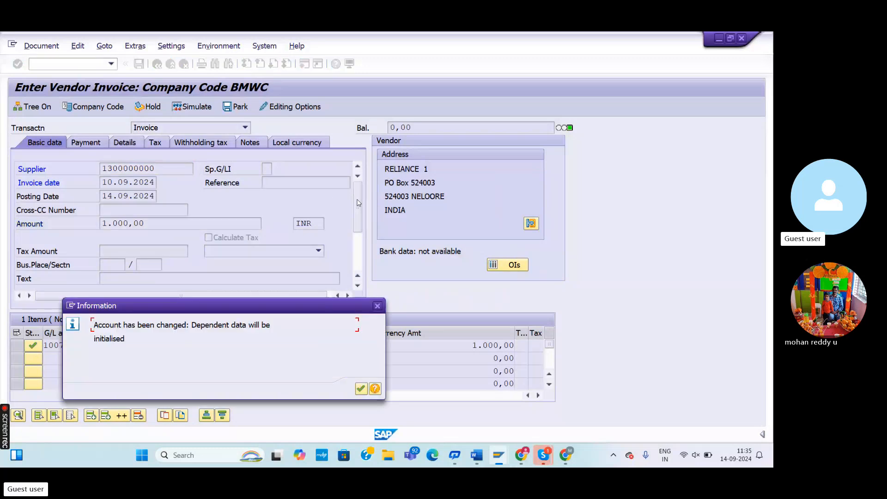
pyautogui.click(362, 390)
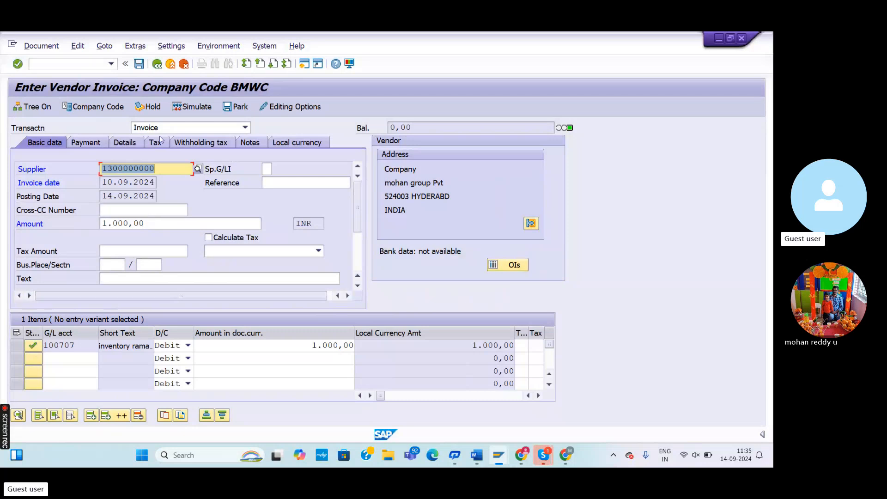
# Simulate and post the vendor invoice, and view the details of the posting message
pyautogui.click(41, 46)
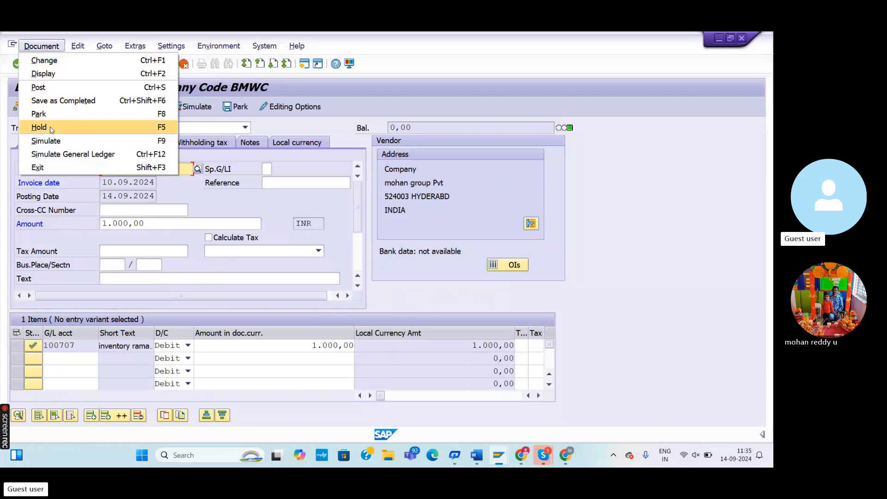
pyautogui.click(54, 140)
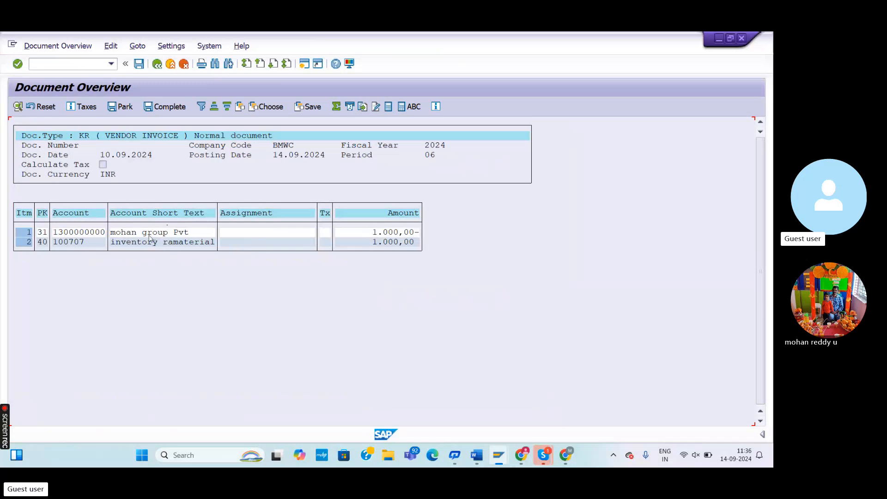
pyautogui.click(42, 232)
pyautogui.click(139, 64)
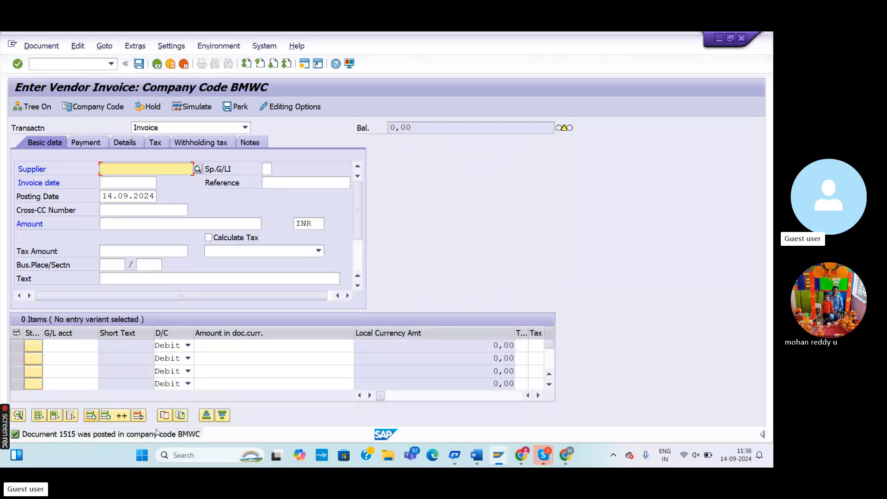
pyautogui.doubleClick(72, 439)
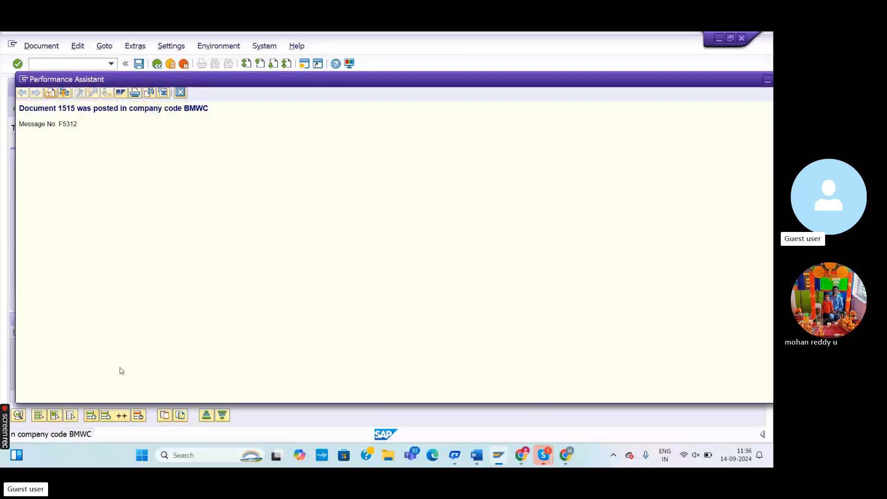
pyautogui.click(766, 81)
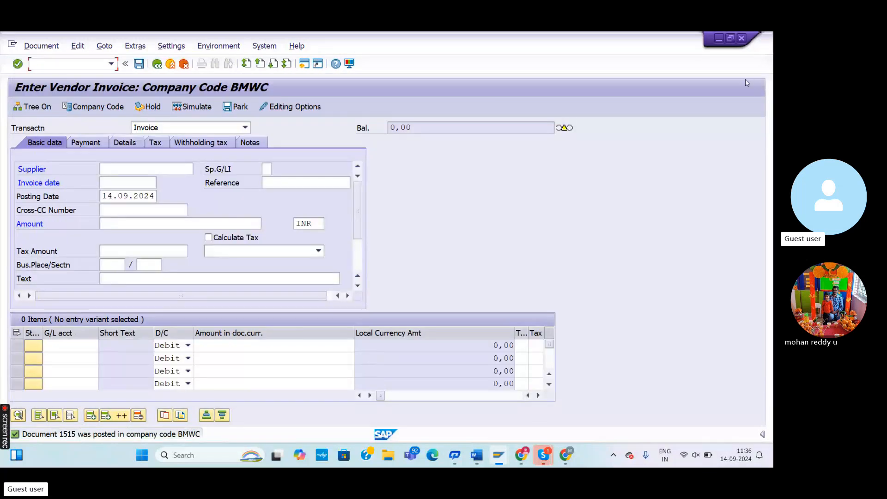
# Run the FBL1N vendor line item report for open items in company code BMWC and view the newly posted invoice's line item
pyautogui.click(79, 64)
pyautogui.write('/NFBL1N')
pyautogui.press('Return')
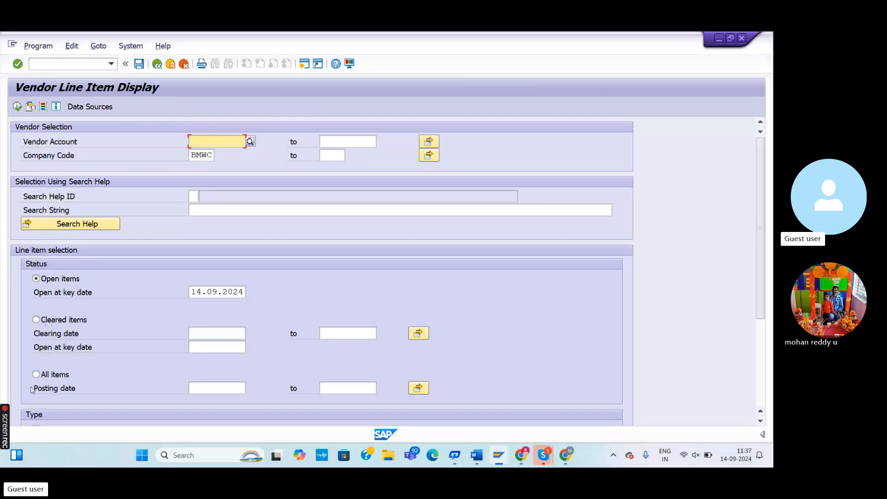
pyautogui.scroll(-3, 763, 201)
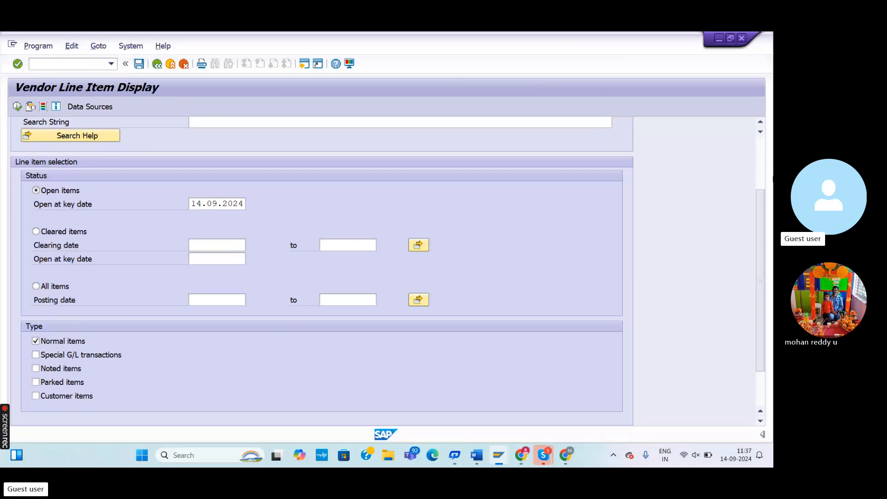
pyautogui.scroll(3, 759, 194)
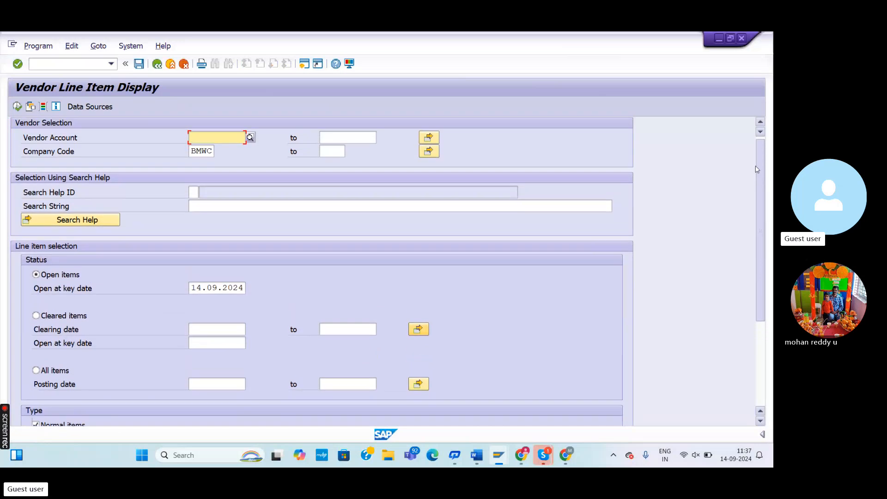
pyautogui.moveTo(757, 170); pyautogui.dragTo(773, 238)
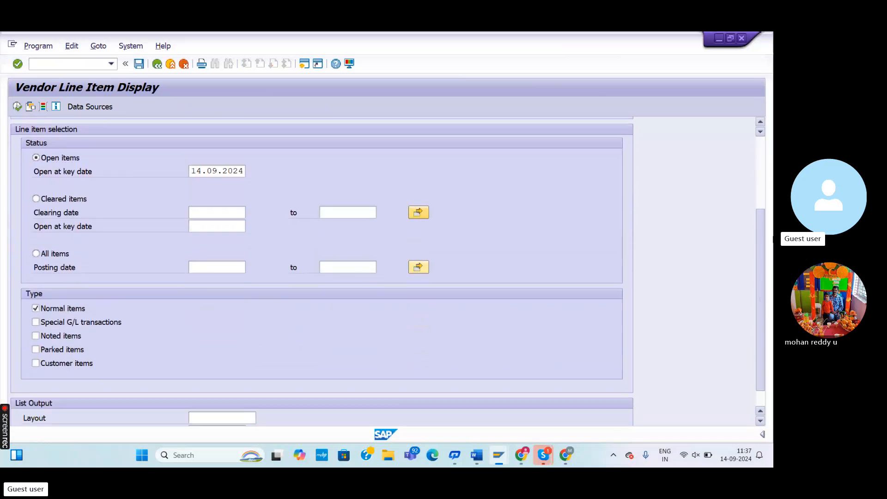
pyautogui.scroll(3, 490, 167)
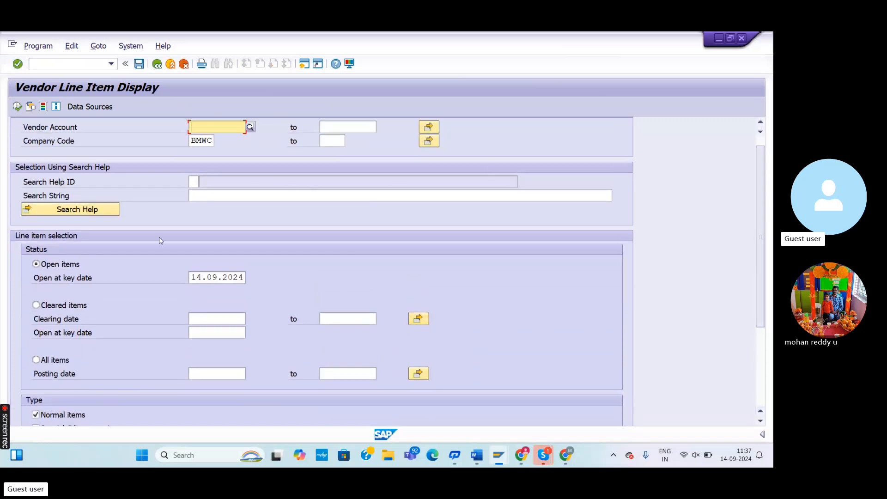
pyautogui.click(17, 106)
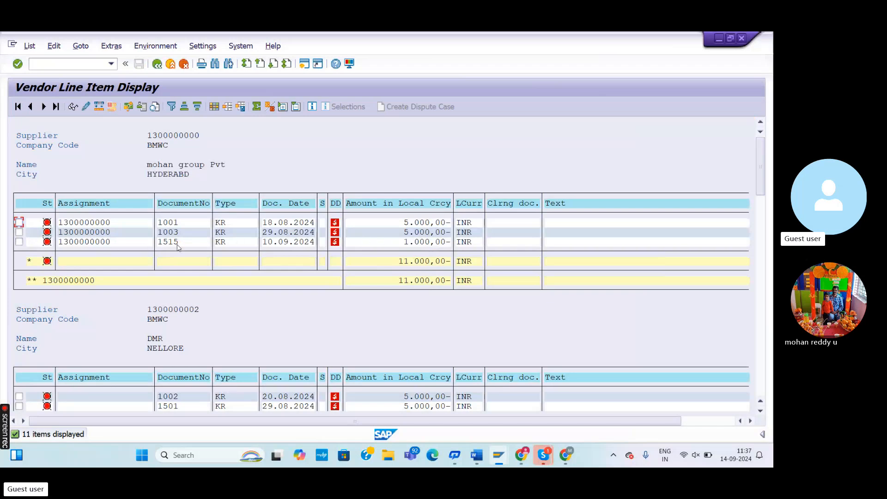
pyautogui.doubleClick(106, 245)
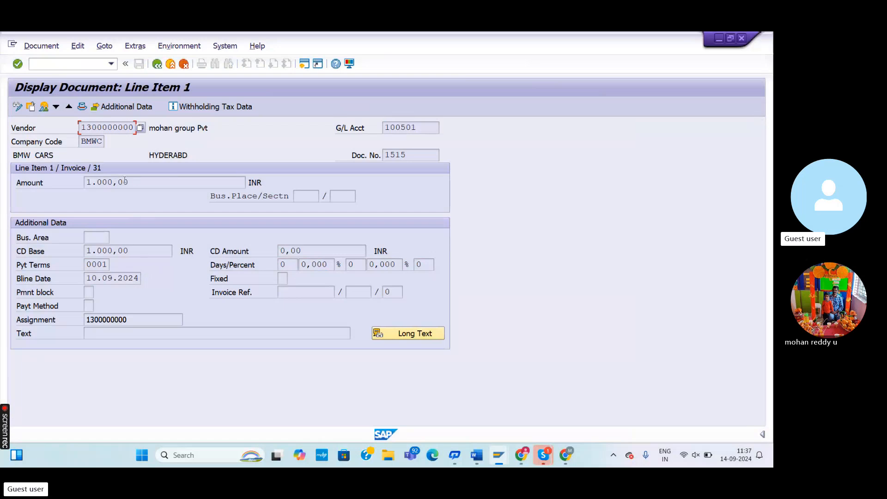
pyautogui.click(157, 63)
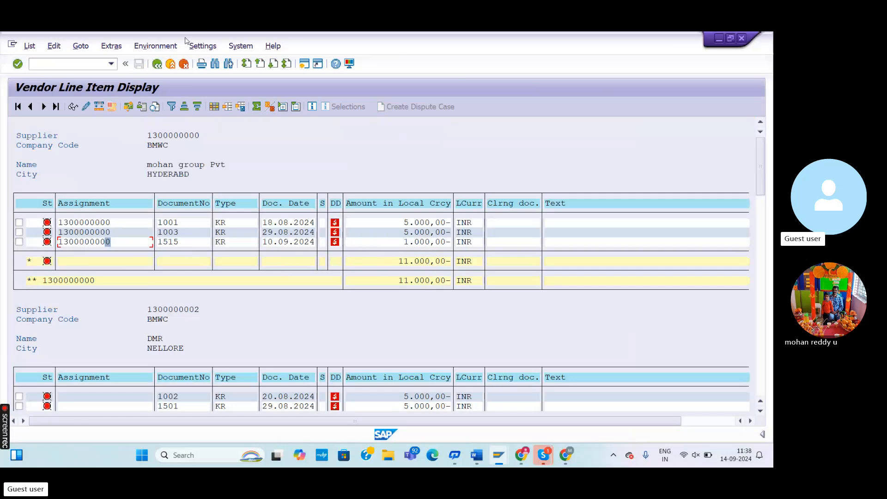
# Review the vendor payment entry in the Word notes, and open transaction F-53 in SAP
pyautogui.hotkey('alt', 'Tab')
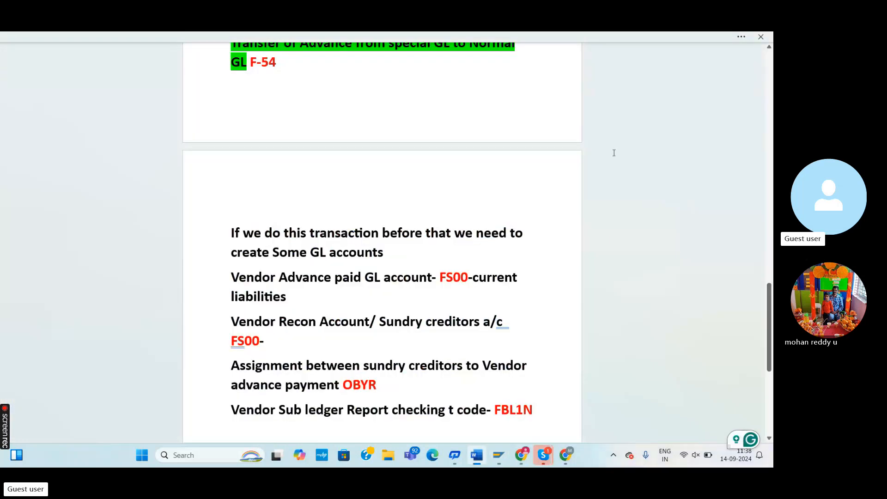
pyautogui.moveTo(770, 324); pyautogui.dragTo(770, 233)
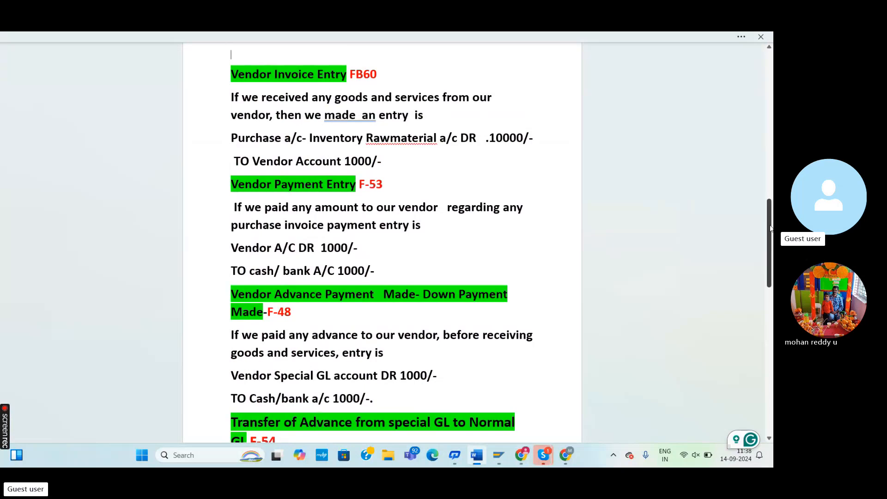
pyautogui.scroll(1, 712, 213)
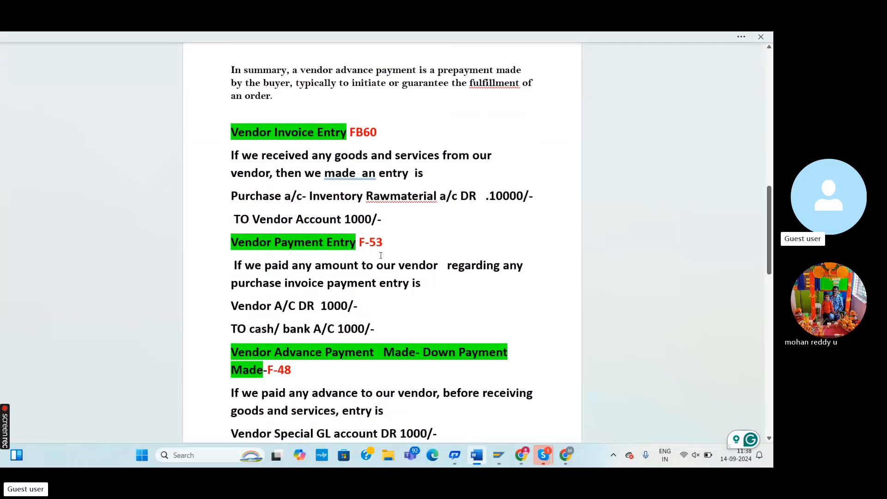
pyautogui.hotkey('alt', 'Tab')
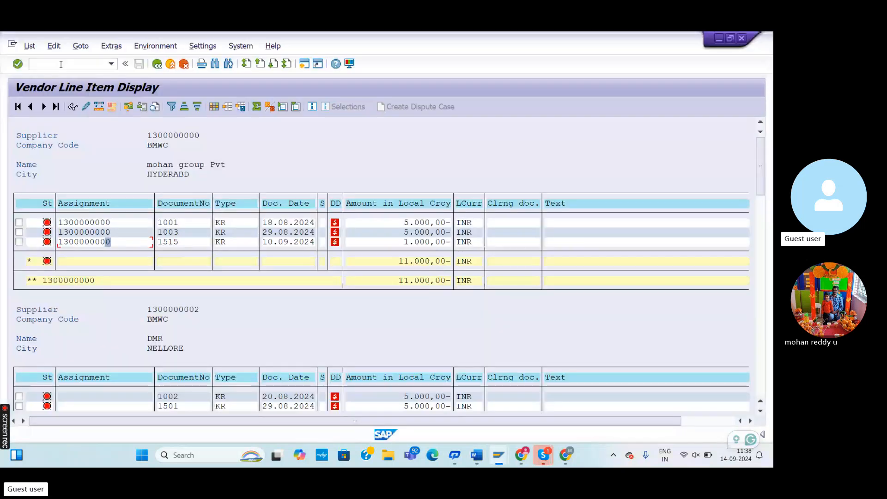
pyautogui.write('/NF-53')
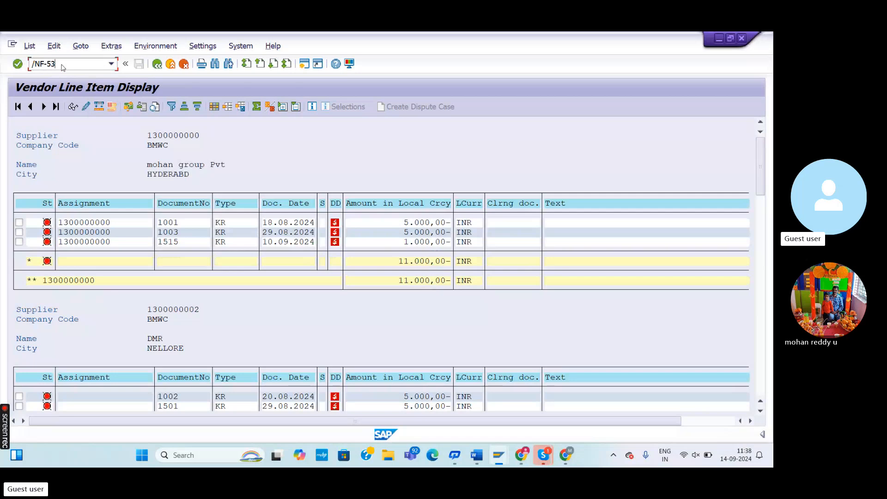
pyautogui.press('Return')
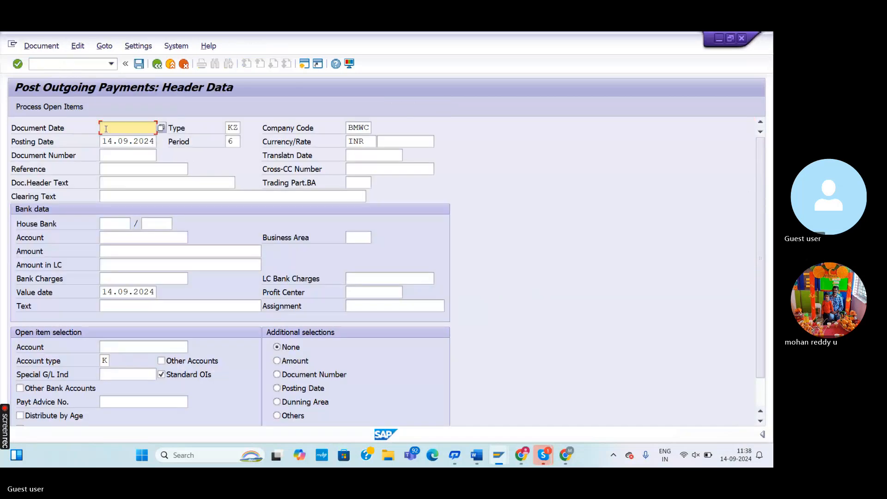
# Set the payment's document date to 14.09.2024, assign AXIS BANK A/C as the bank account and enter an amount of 1000
pyautogui.write('14')
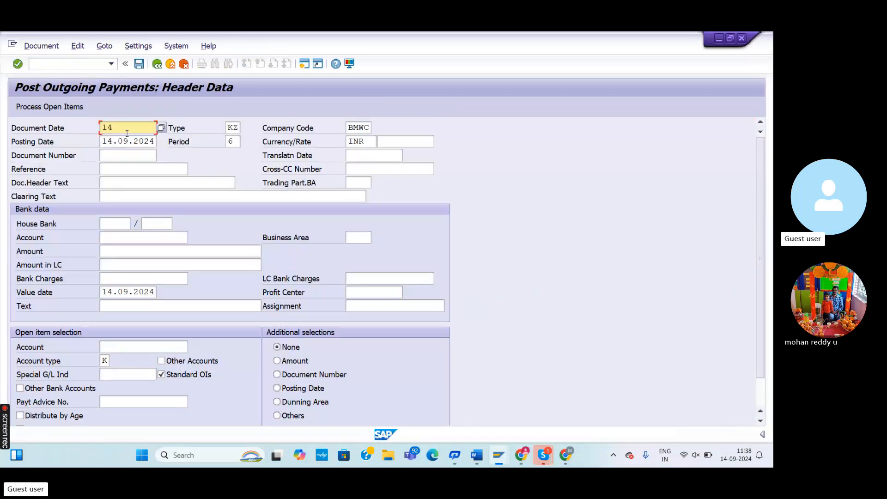
pyautogui.write('.09.2024')
pyautogui.click(124, 242)
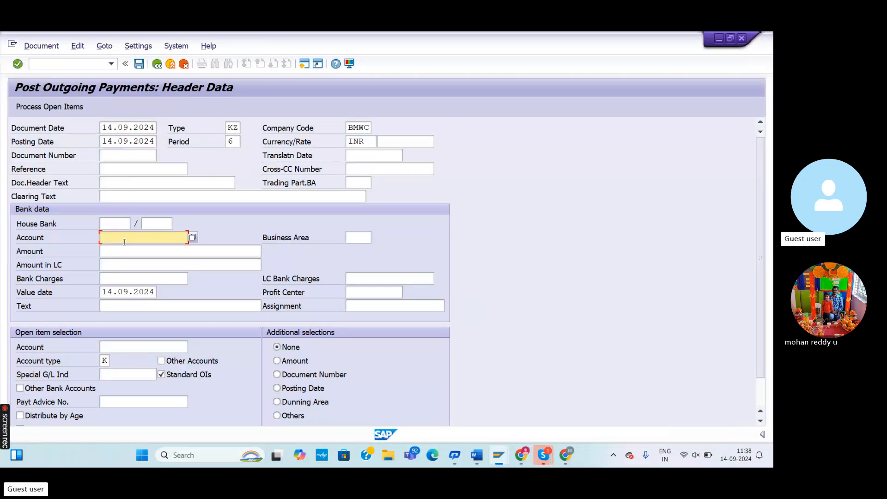
pyautogui.click(193, 238)
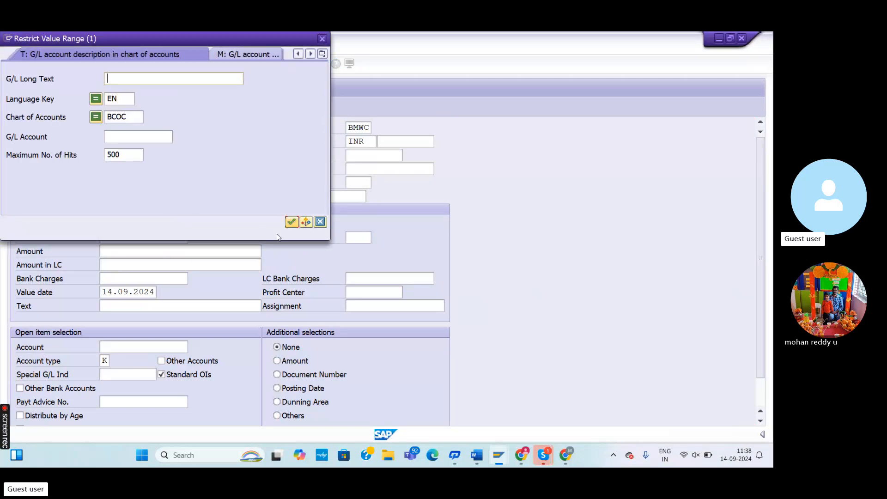
pyautogui.click(291, 223)
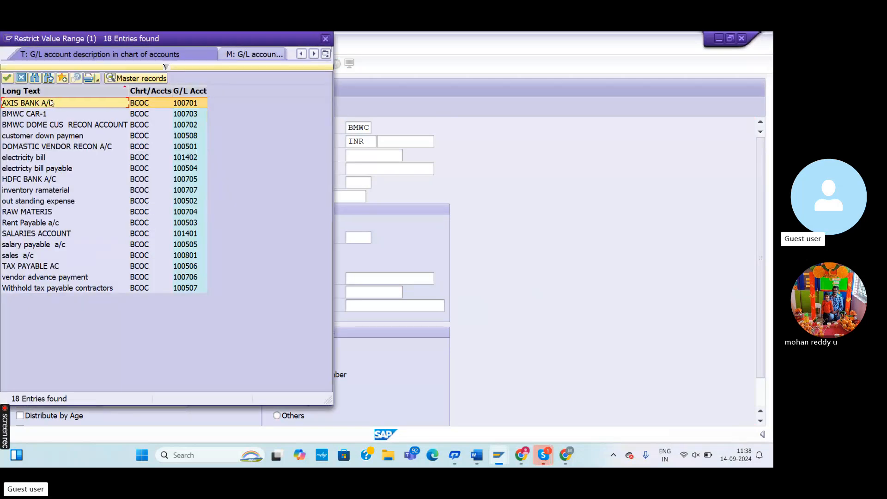
pyautogui.click(10, 79)
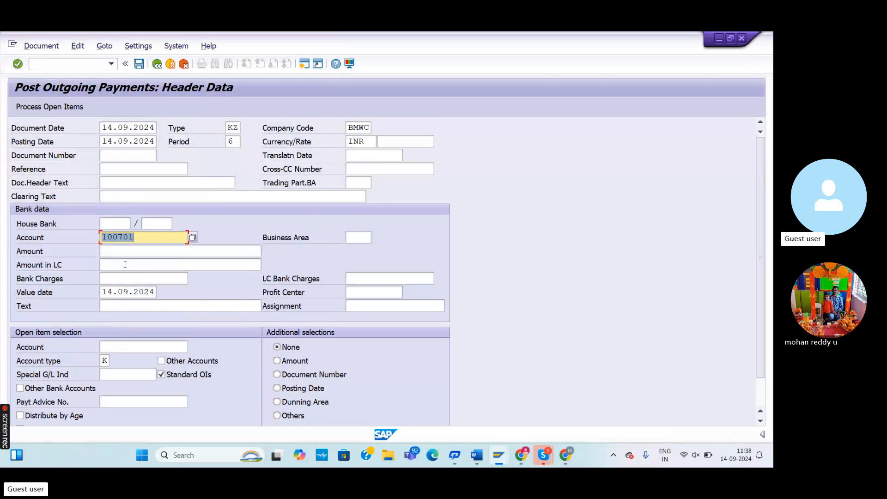
pyautogui.click(125, 252)
pyautogui.write('1000')
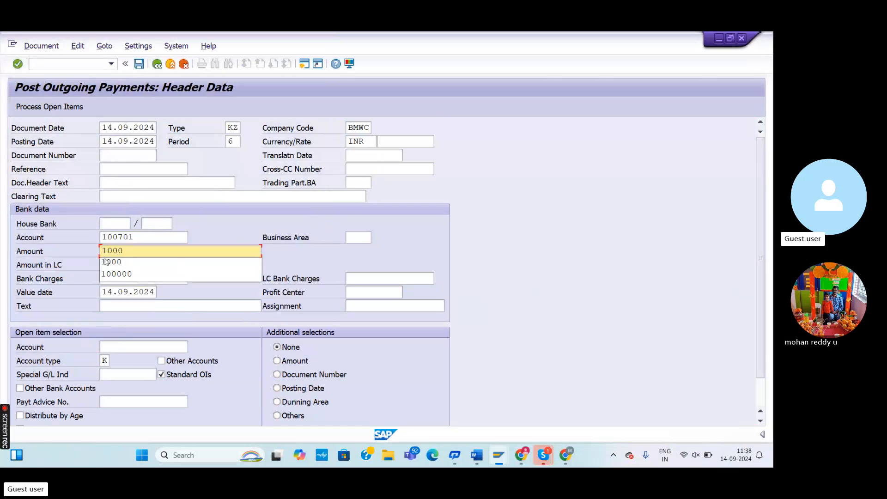
pyautogui.click(171, 346)
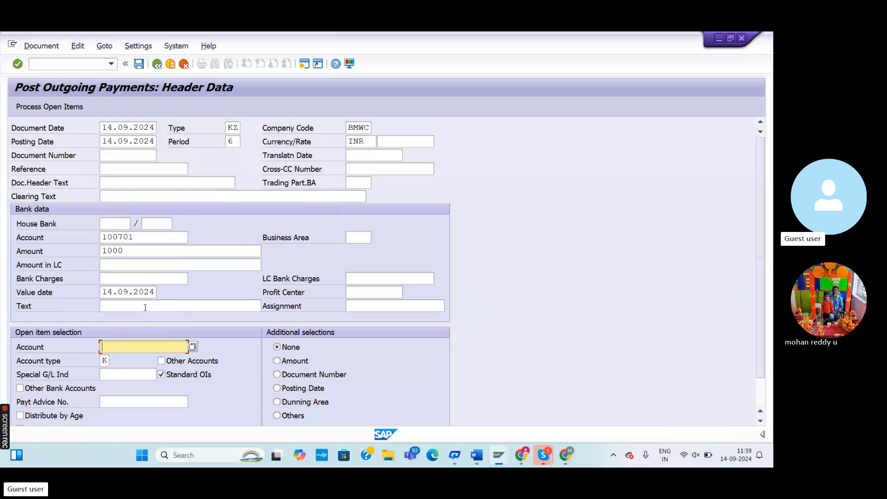
pyautogui.click(194, 347)
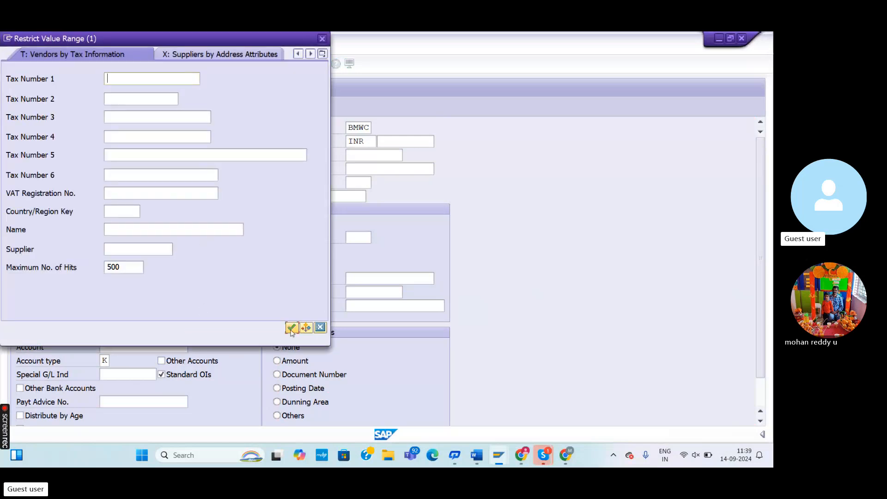
pyautogui.click(320, 327)
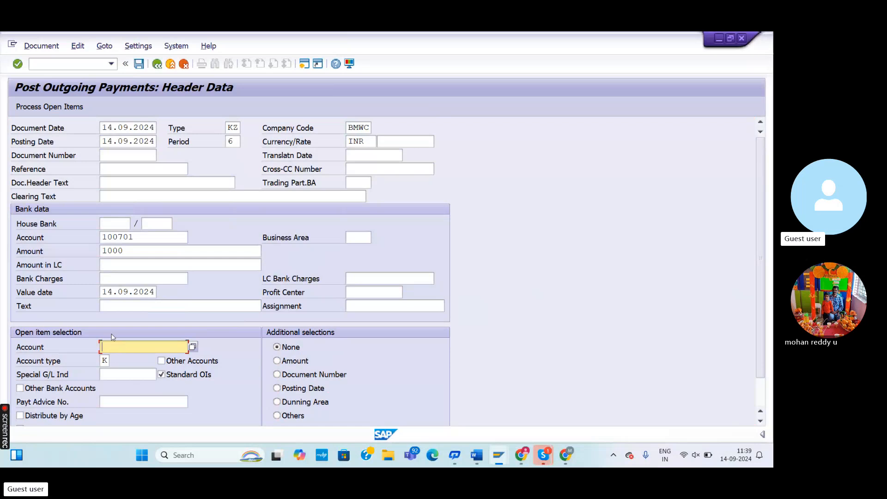
pyautogui.write('13')
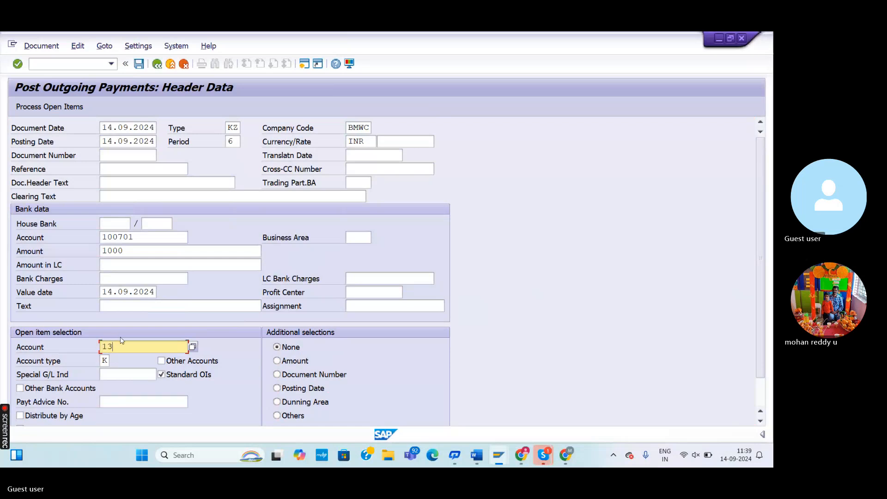
pyautogui.press('BackSpace')
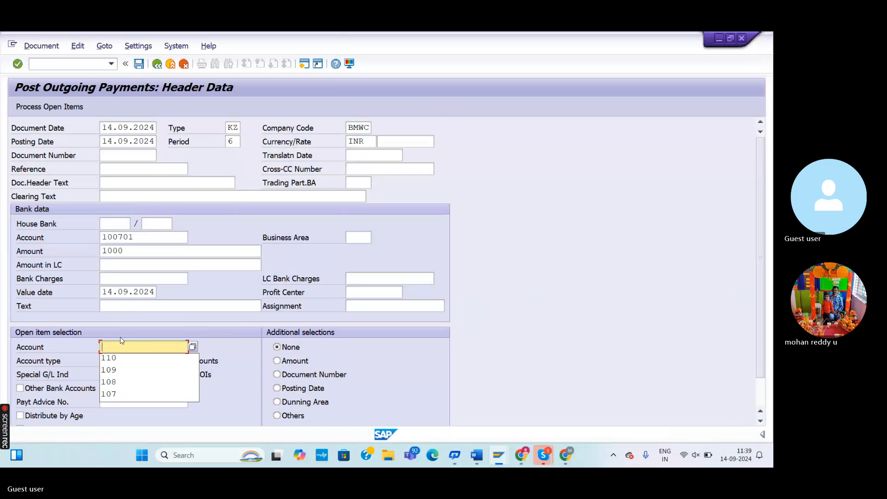
pyautogui.click(240, 359)
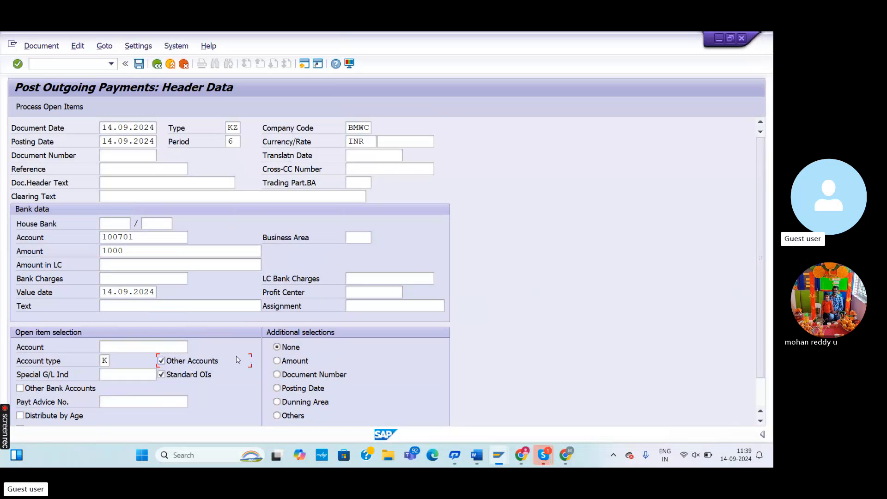
# Search for the open item vendor account through the supplier lookup by address attributes, without restricting criteria
pyautogui.click(158, 345)
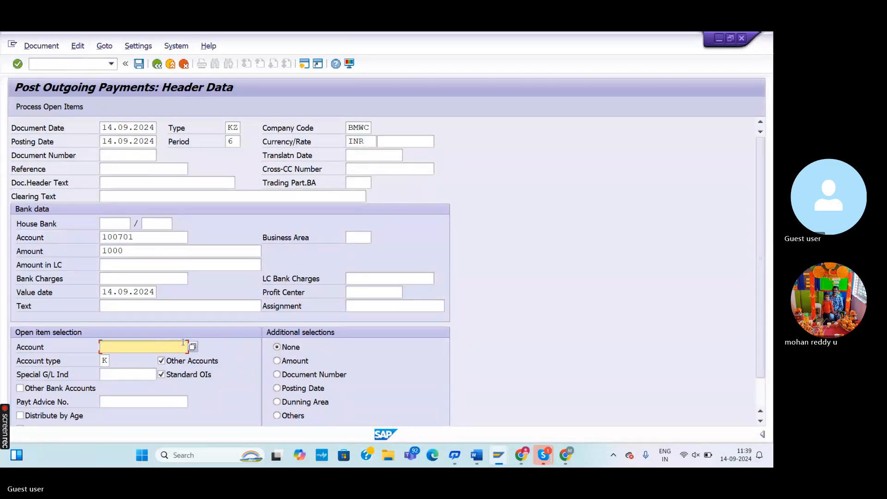
pyautogui.click(193, 347)
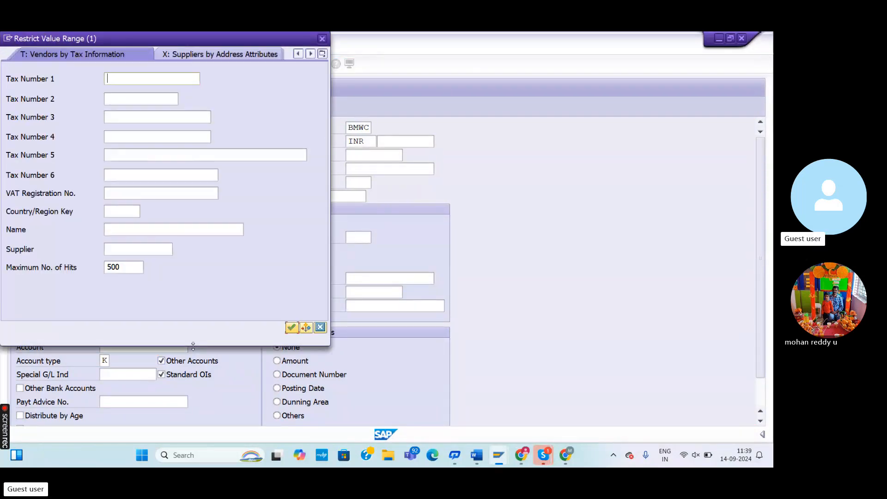
pyautogui.click(223, 54)
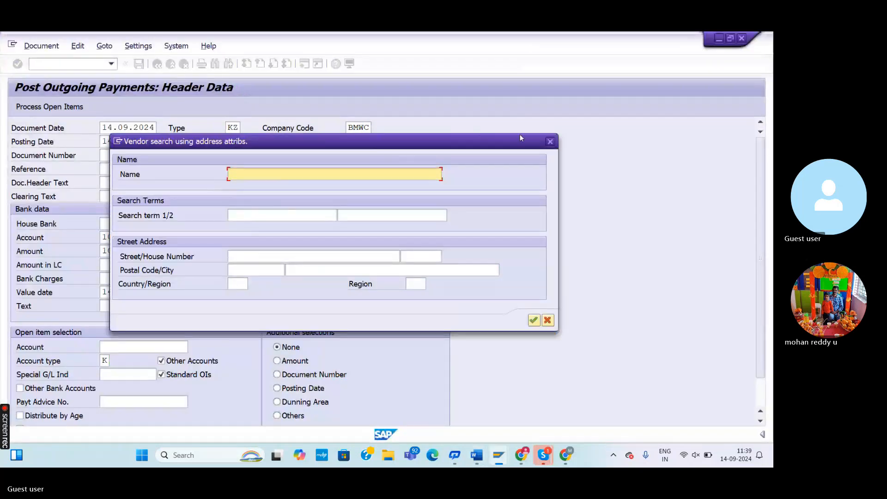
pyautogui.click(549, 139)
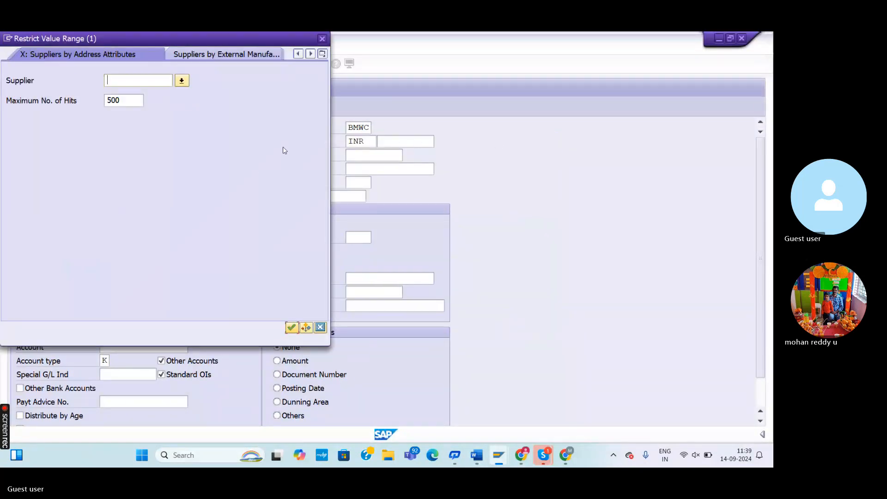
pyautogui.click(291, 327)
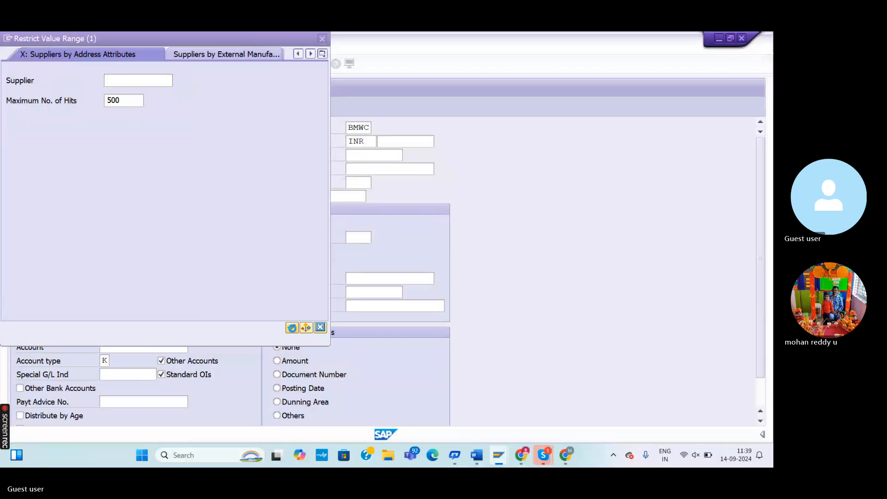
pyautogui.click(550, 141)
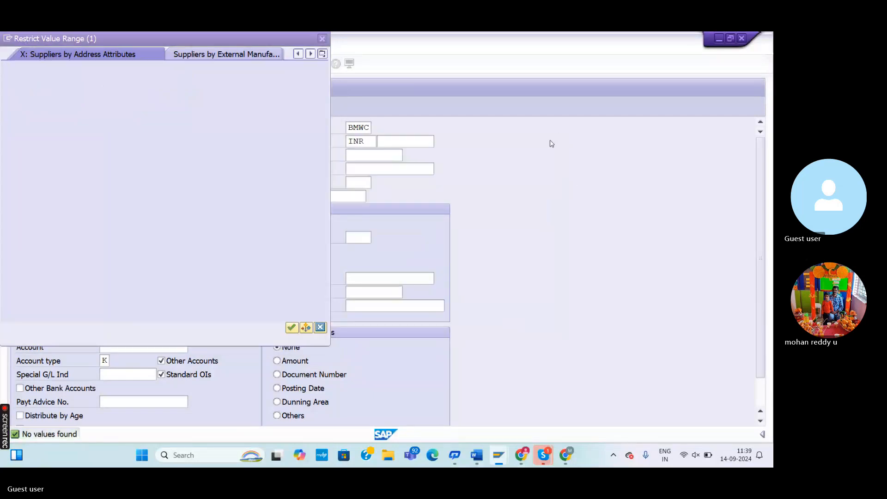
pyautogui.click(320, 327)
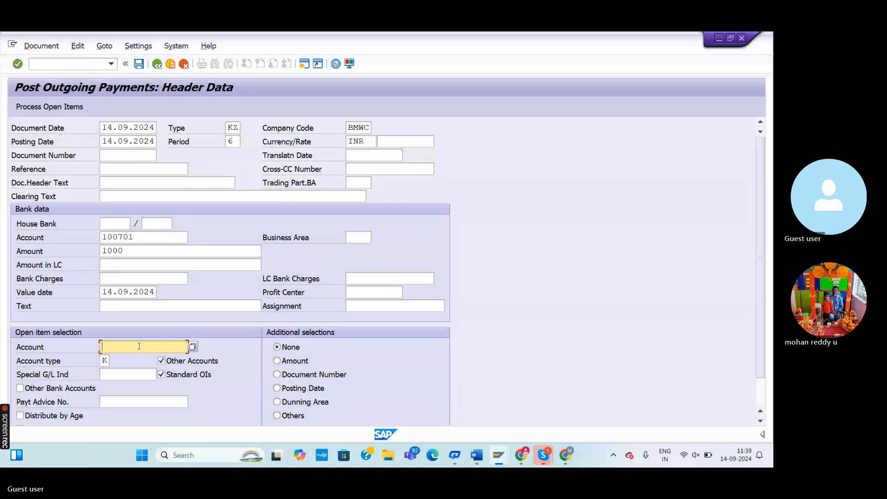
pyautogui.write('13')
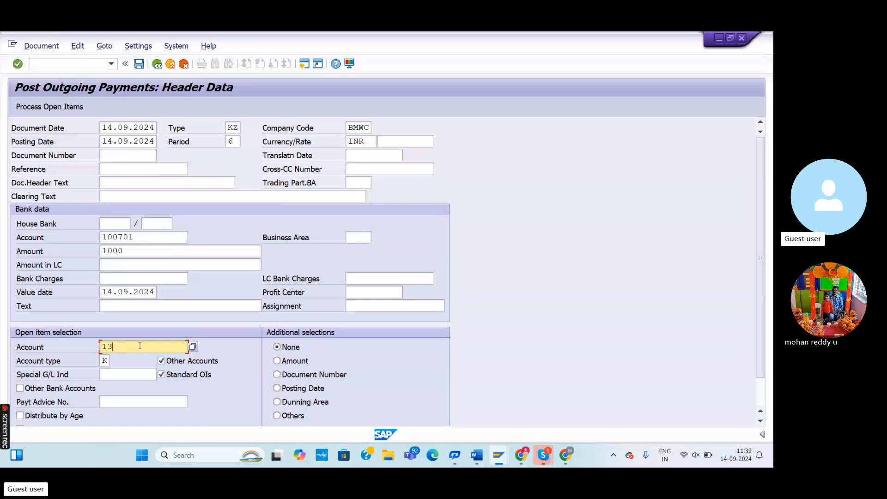
pyautogui.write('000000')
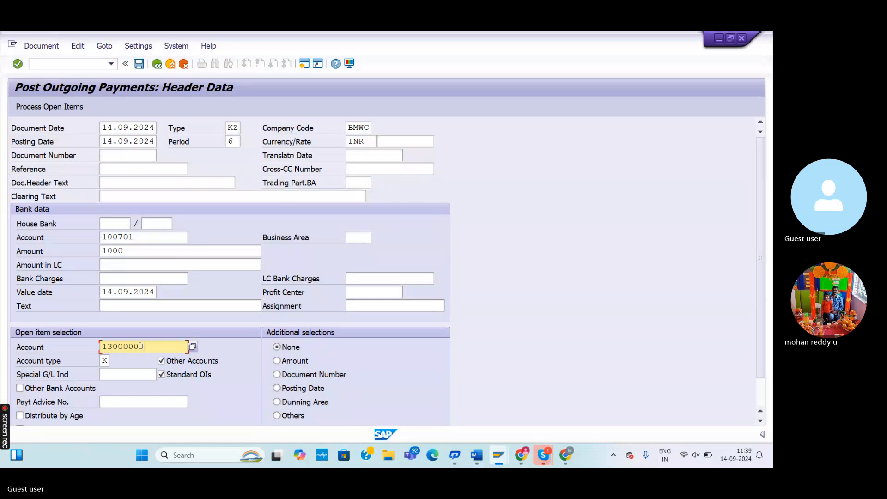
pyautogui.press('BackSpace')
pyautogui.press('BackSpace')
pyautogui.press('BackSpace')
pyautogui.press('BackSpace')
pyautogui.press('BackSpace')
pyautogui.press('BackSpace')
pyautogui.press('BackSpace')
pyautogui.press('BackSpace')
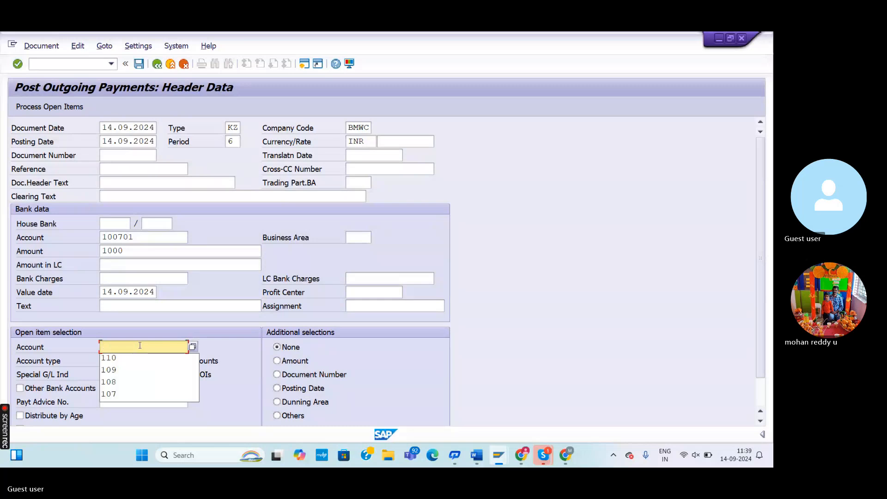
# In a new SAP session, run FBL1N for open items and look up the vendor account number of the 1.000,00 invoice
pyautogui.click(304, 64)
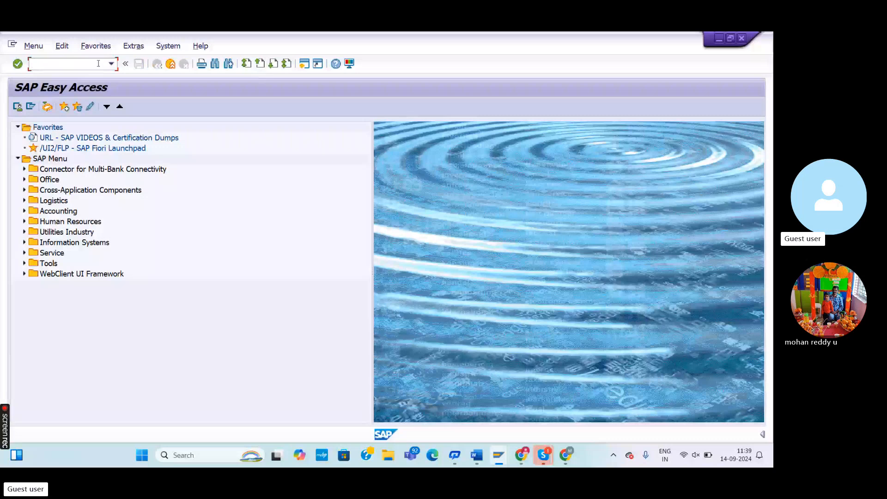
pyautogui.click(98, 64)
pyautogui.write('FBL1N')
pyautogui.press('Return')
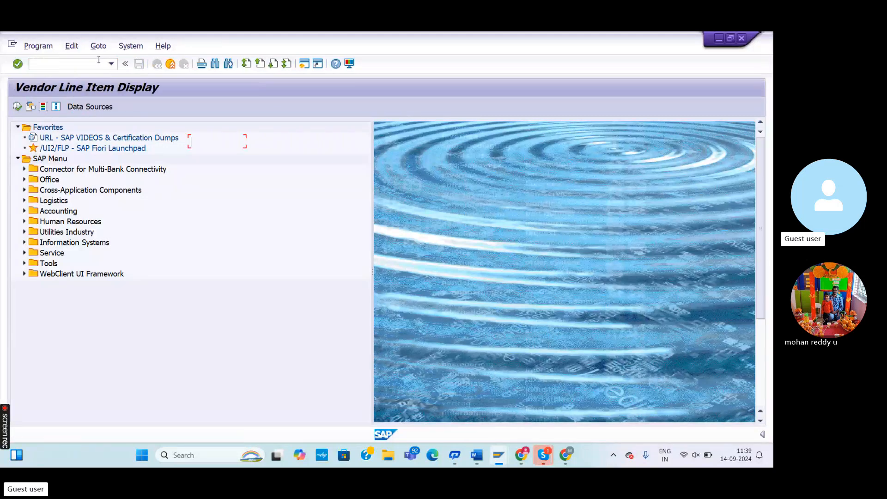
pyautogui.click(17, 106)
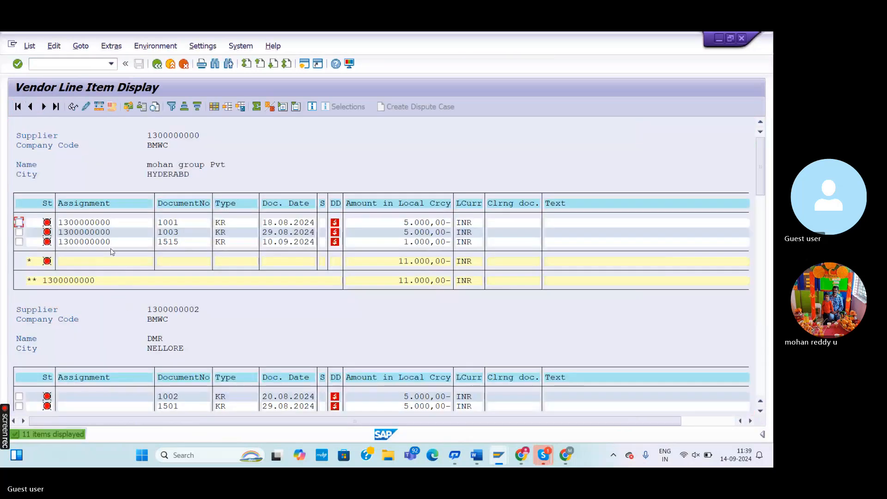
pyautogui.click(114, 241)
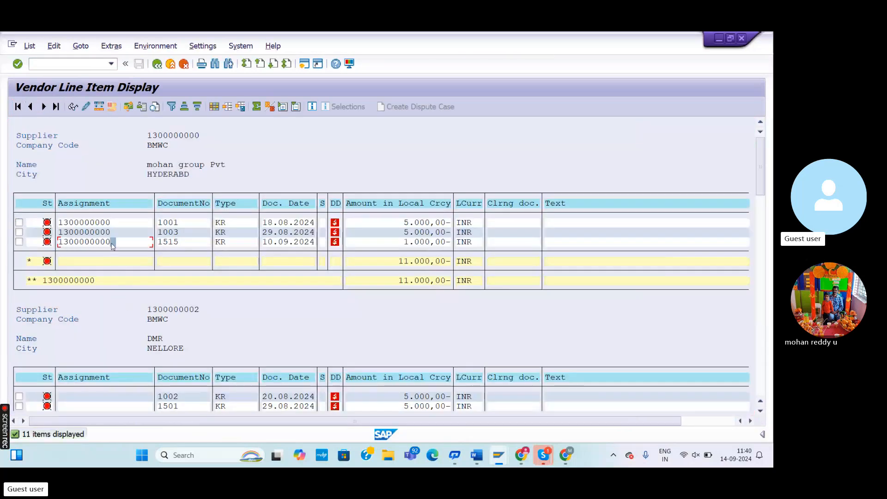
pyautogui.click(64, 244)
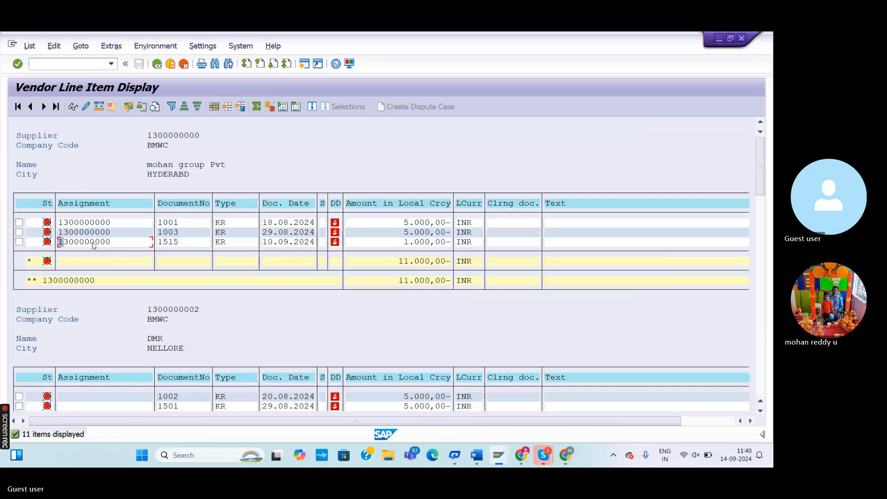
# Return to the outgoing payment, enter the vendor's account number for open item selection, and load the open items without additional accounts
pyautogui.hotkey('alt', 'Tab')
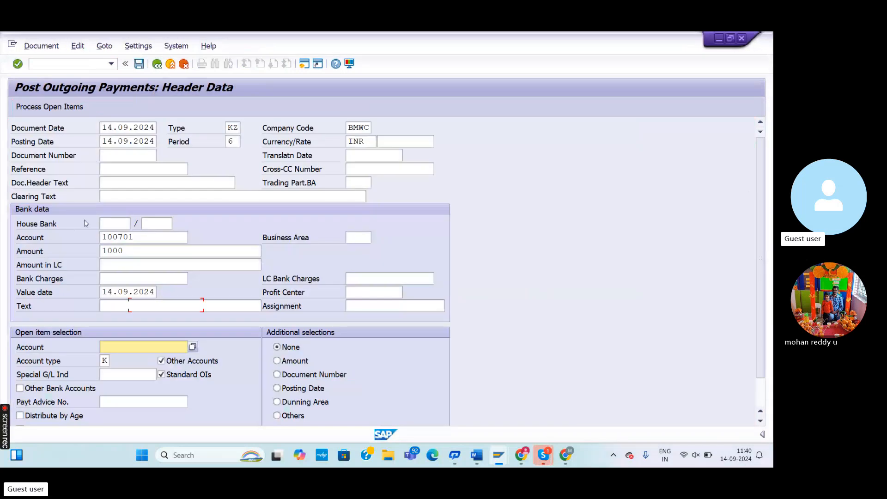
pyautogui.write('1300000000')
pyautogui.press('Return')
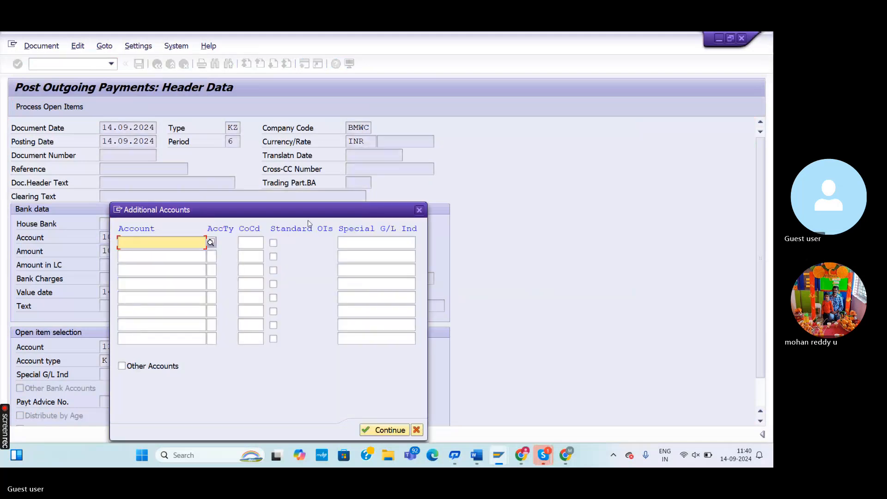
pyautogui.click(418, 211)
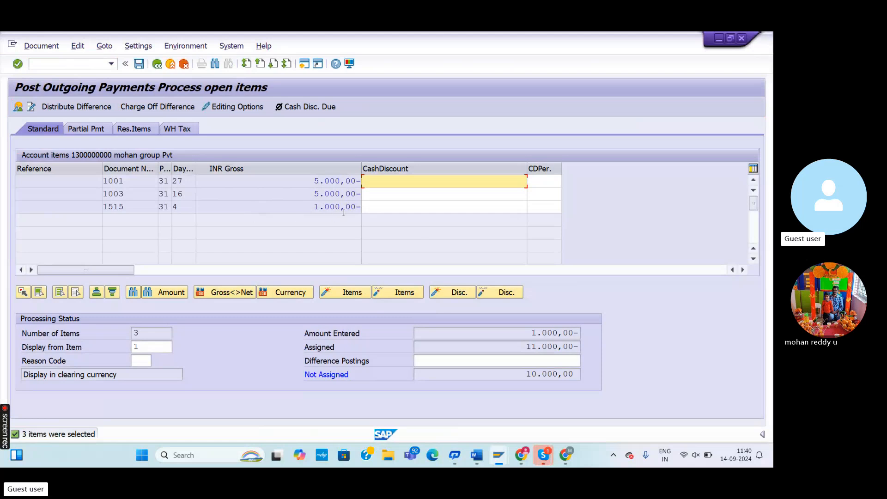
# Review the partial payment and residual item views of the vendor's open items, and return to the standard view
pyautogui.click(382, 206)
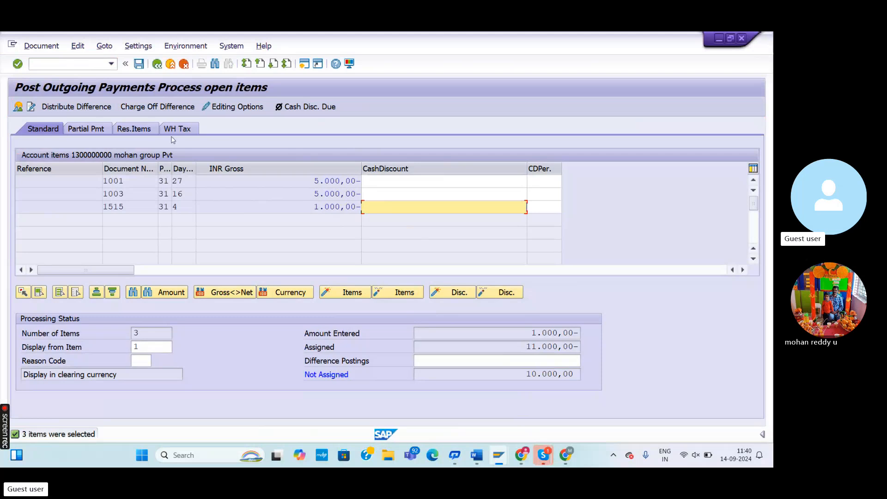
pyautogui.click(92, 129)
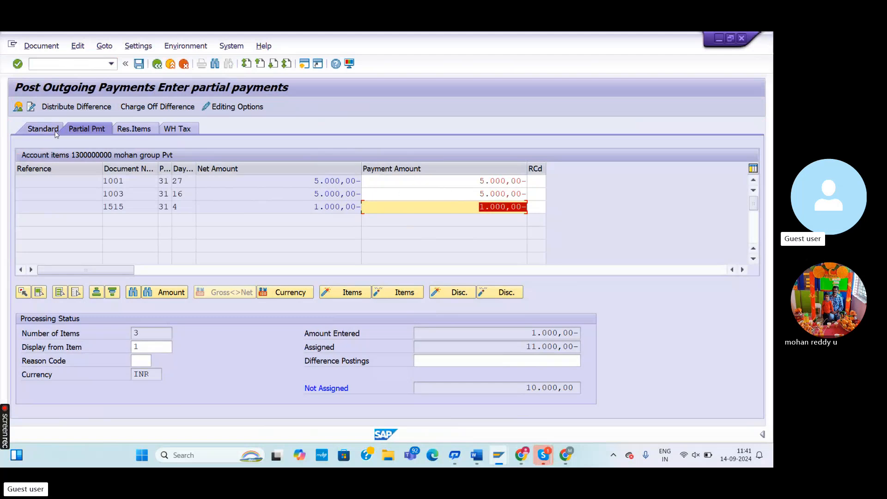
pyautogui.click(132, 129)
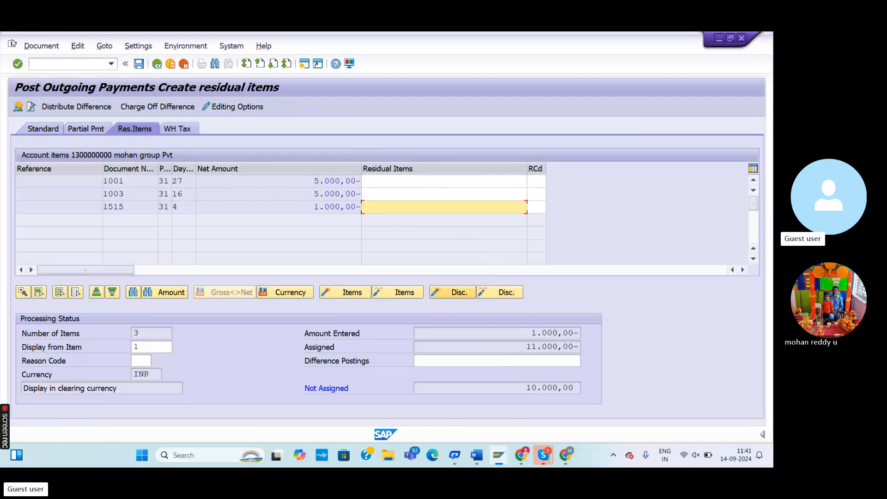
pyautogui.click(45, 129)
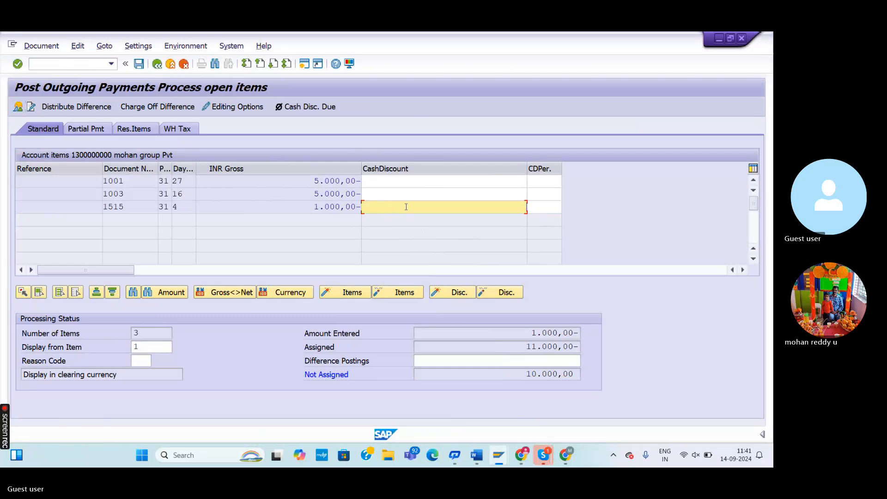
# Try to enter a cash discount of 1000 on the 1.000,00 open item, and clear the entry
pyautogui.write('000')
pyautogui.press('Return')
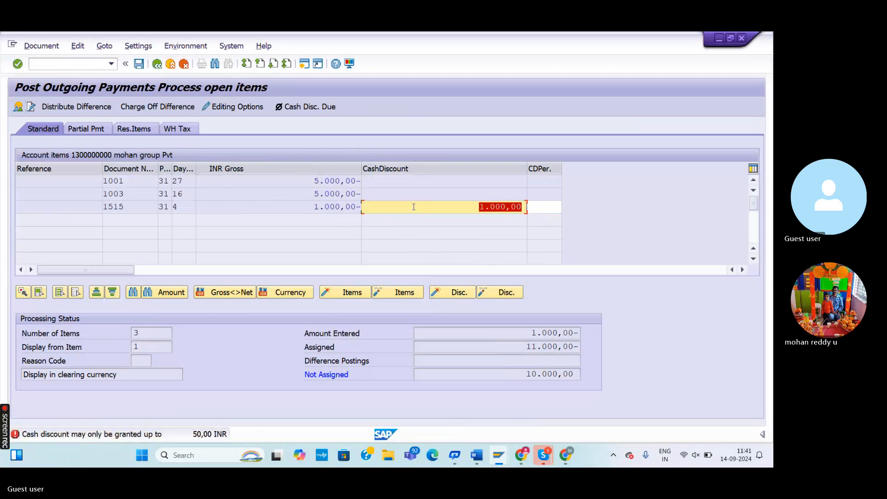
pyautogui.click(524, 207)
pyautogui.press('BackSpace')
pyautogui.press('BackSpace')
pyautogui.press('BackSpace')
pyautogui.press('BackSpace')
pyautogui.press('BackSpace')
pyautogui.press('BackSpace')
pyautogui.press('BackSpace')
pyautogui.press('BackSpace')
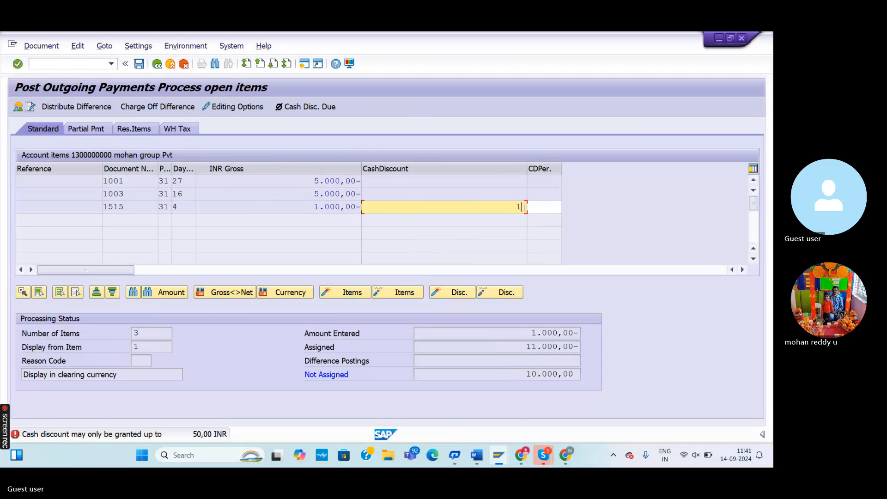
pyautogui.press('Return')
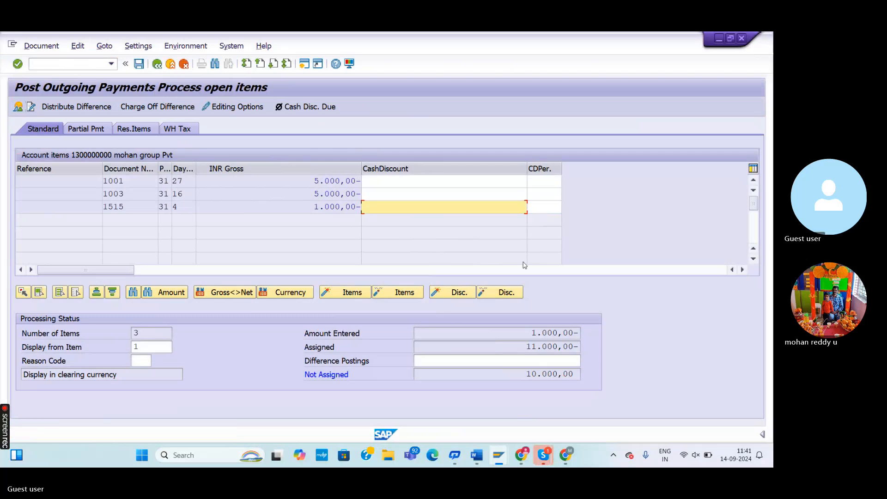
pyautogui.click(533, 362)
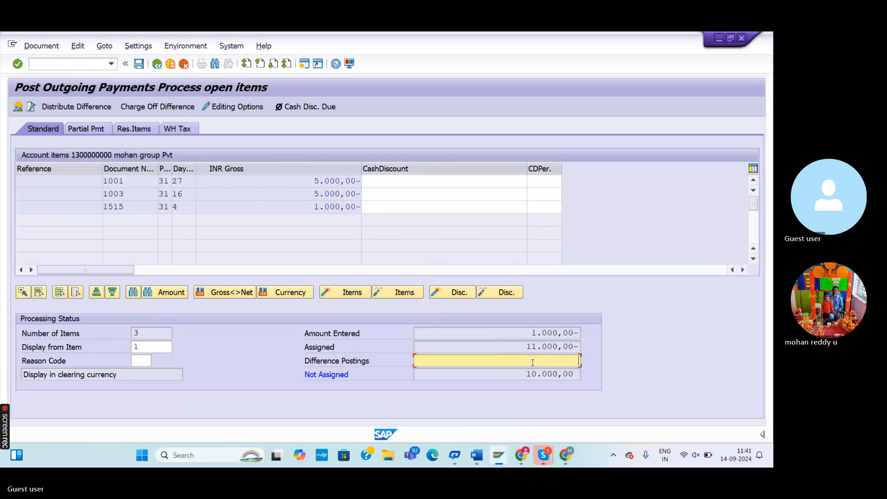
pyautogui.press('Return')
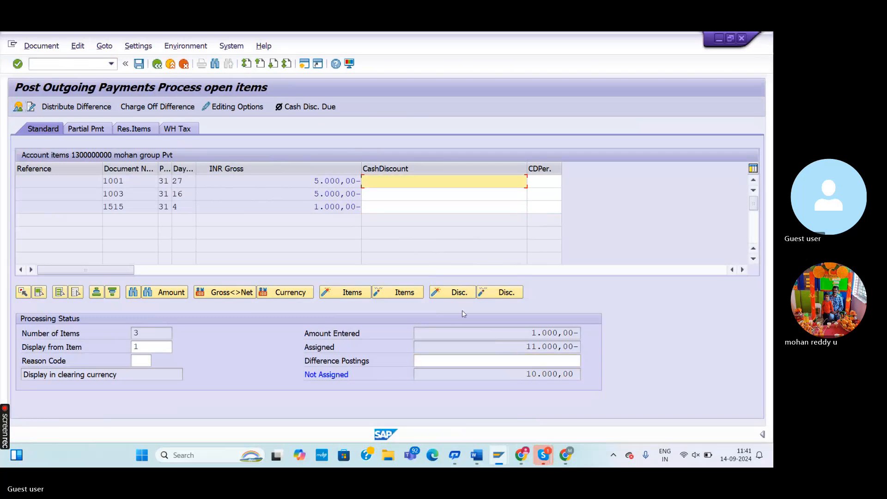
# Deactivate both 5.000,00 items, keep only the 1.000,00 item assigned, and post the outgoing payment
pyautogui.doubleClick(308, 212)
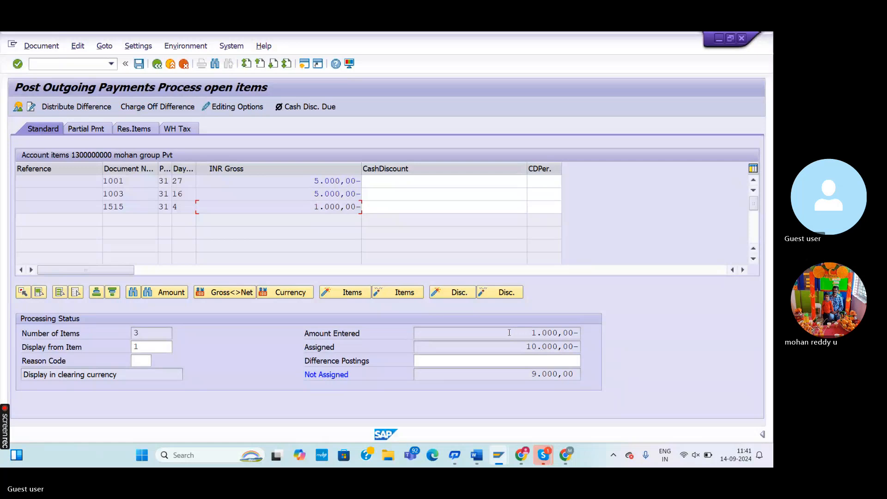
pyautogui.doubleClick(309, 194)
pyautogui.doubleClick(314, 180)
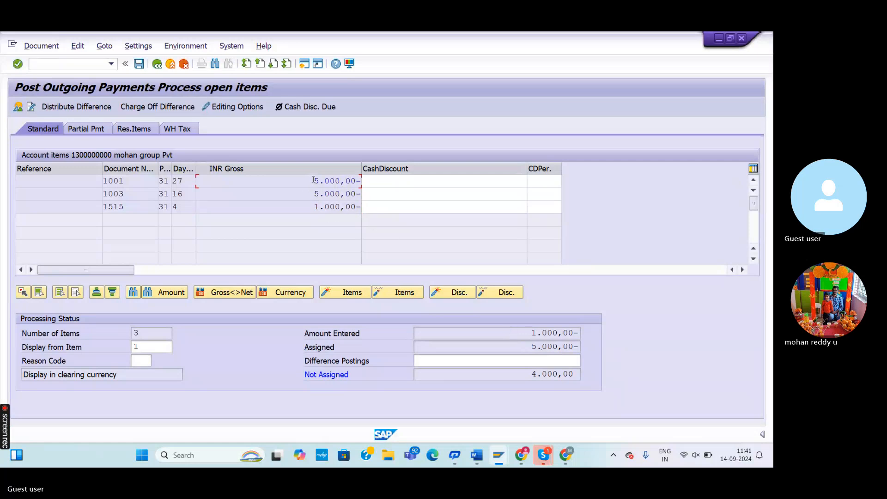
pyautogui.doubleClick(316, 208)
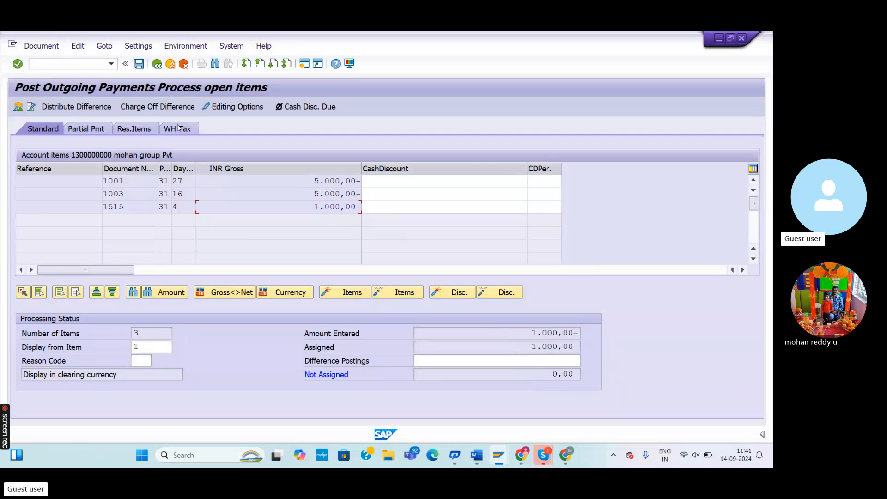
pyautogui.click(140, 65)
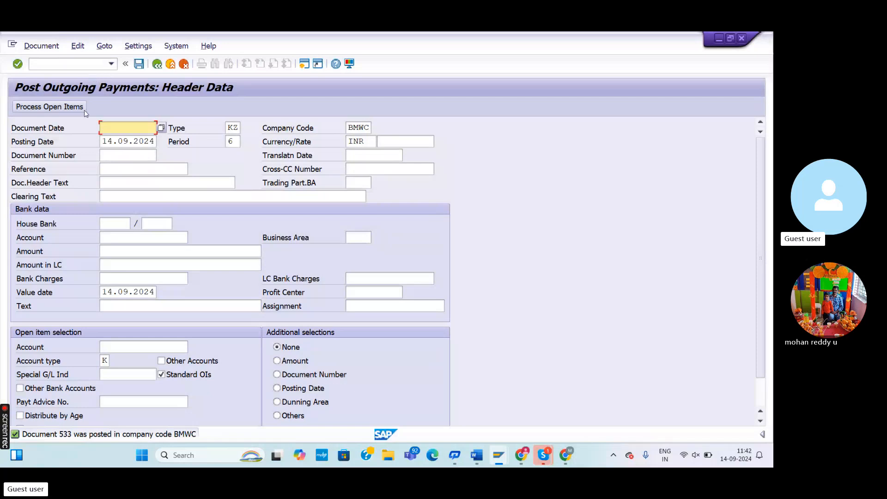
# Run the FBL1N vendor line item report for open items in company code BMWC at key date 14.09.2024
pyautogui.click(79, 66)
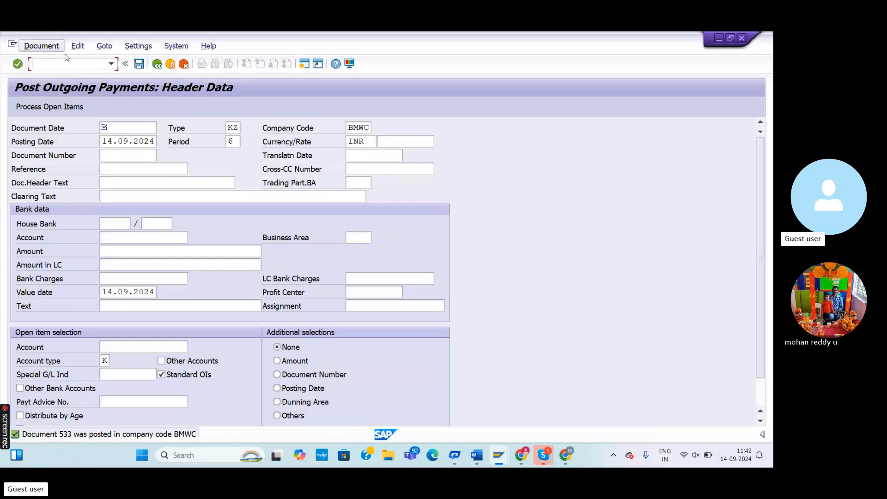
pyautogui.click(111, 63)
pyautogui.click(77, 76)
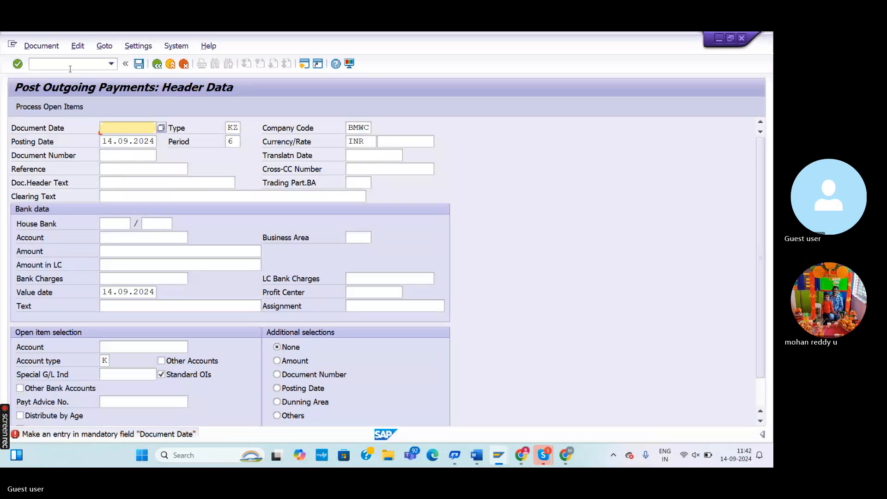
pyautogui.click(67, 64)
pyautogui.write('/NFBL1N')
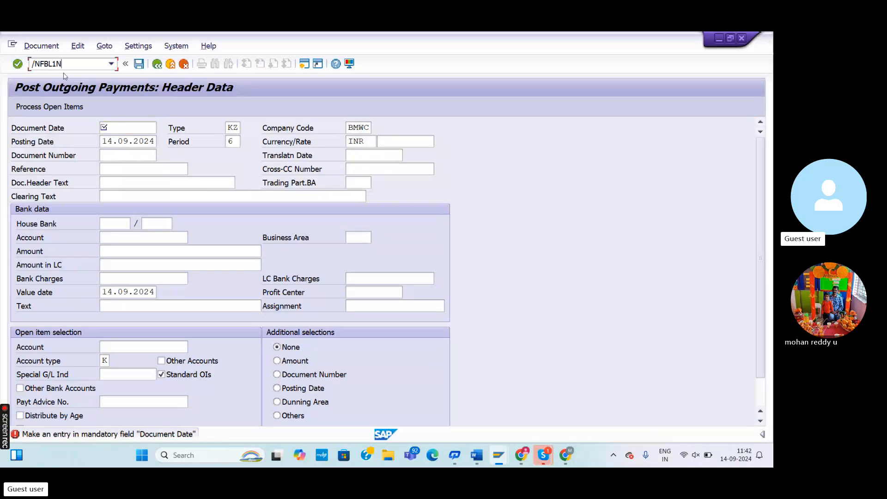
pyautogui.press('Return')
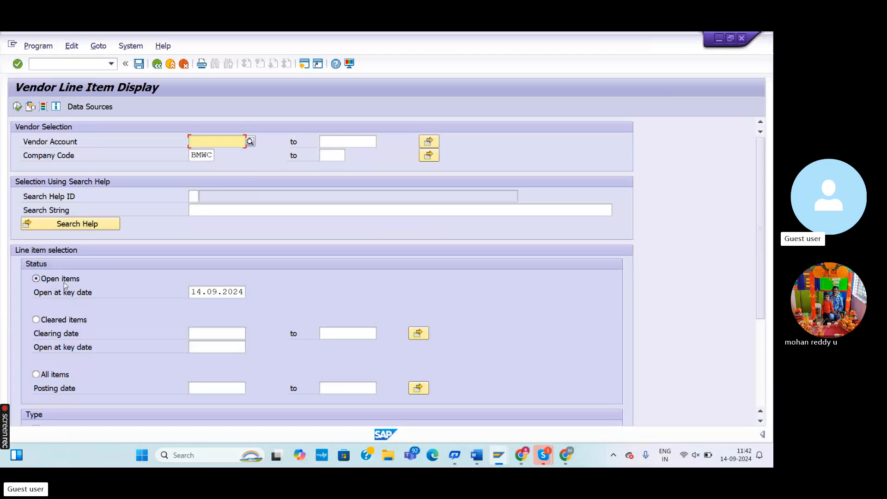
pyautogui.click(18, 107)
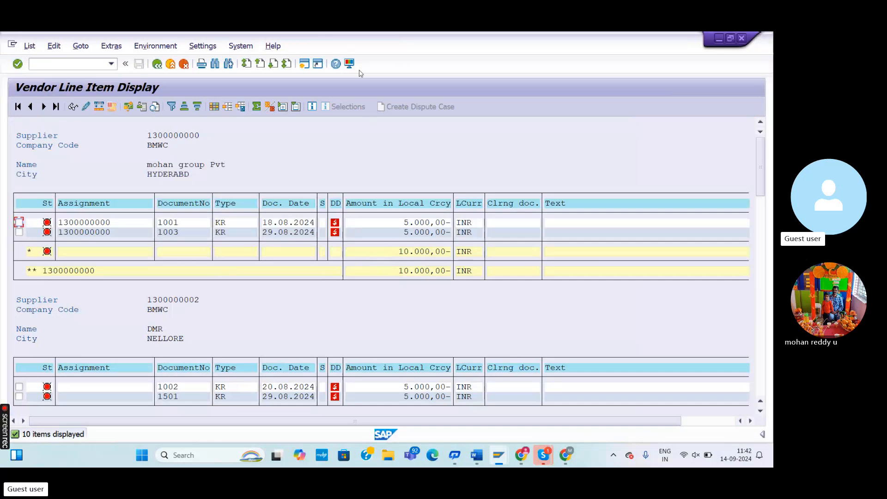
# Rerun the vendor line item report for cleared items to check the payment against the invoice
pyautogui.click(157, 64)
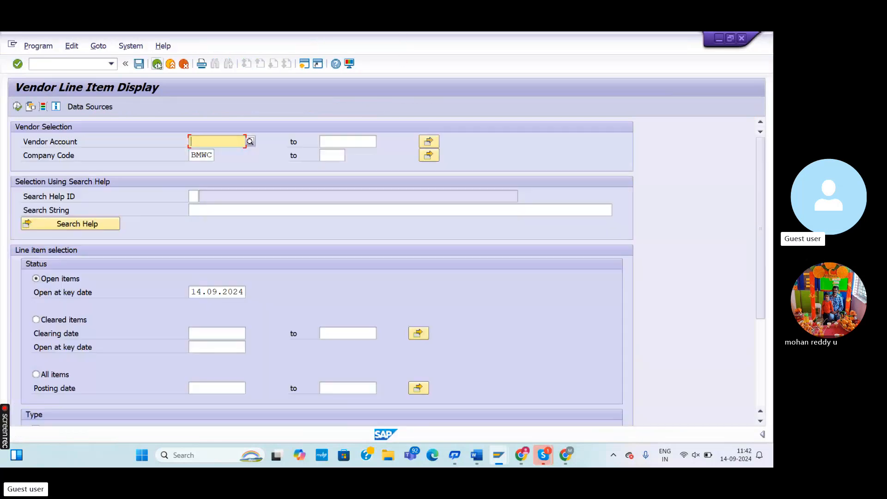
pyautogui.click(35, 321)
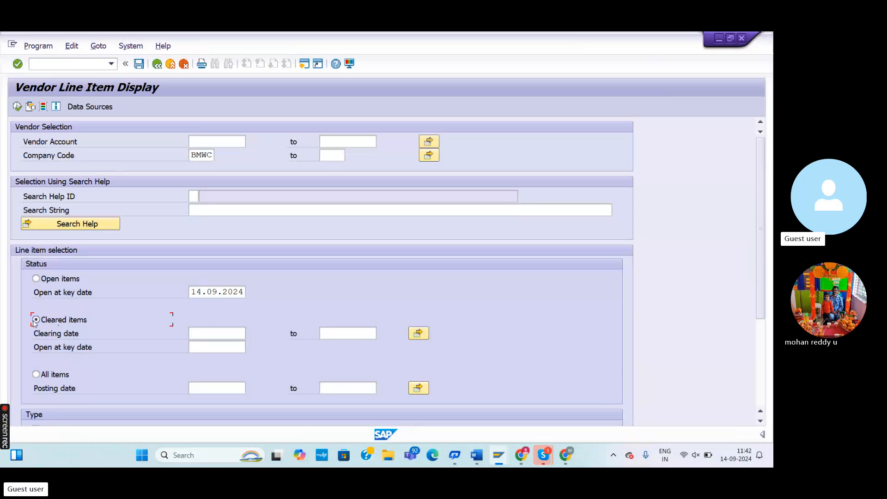
pyautogui.click(17, 107)
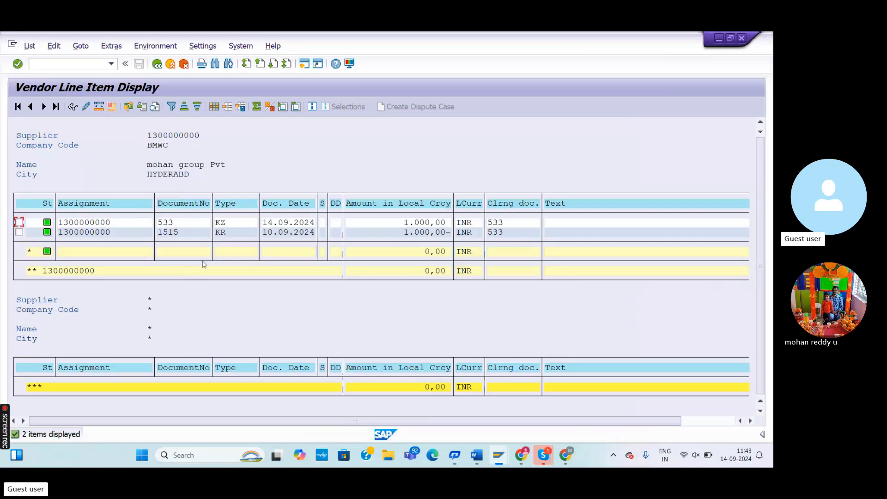
# Switch to the Word notes and review the vendor payment and vendor advance payment (F-48) entries
pyautogui.hotkey('alt', 'l')
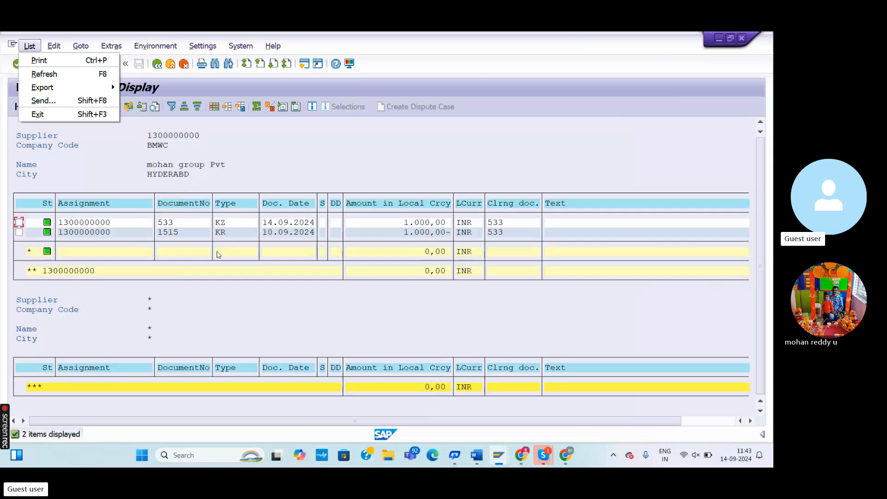
pyautogui.press('F8')
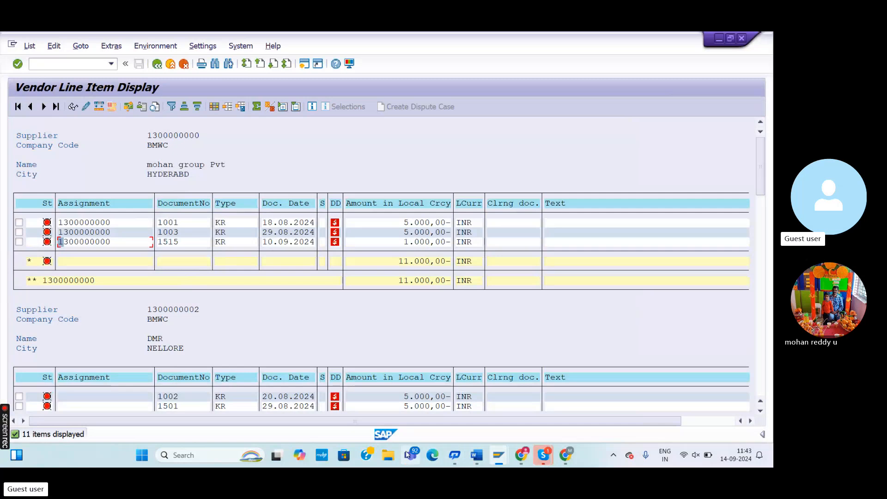
pyautogui.click(478, 456)
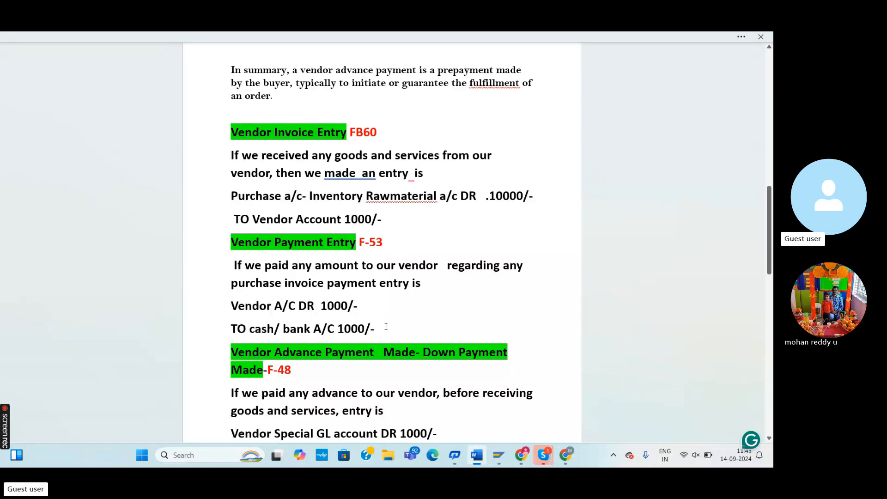
# Review the Word notes on the F-48 advance payment entry, the F-54 transfer and the G/L accounts required beforehand
pyautogui.click(770, 238)
pyautogui.moveTo(770, 238); pyautogui.dragTo(770, 242)
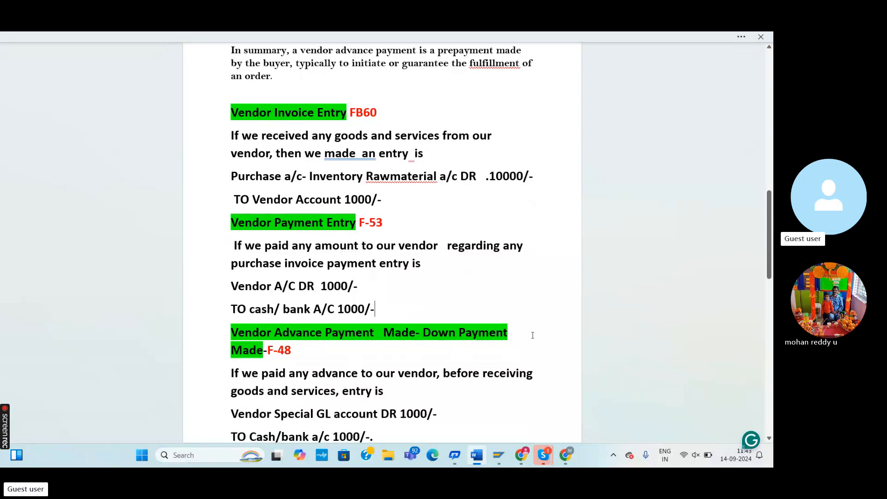
pyautogui.scroll(-2, 532, 335)
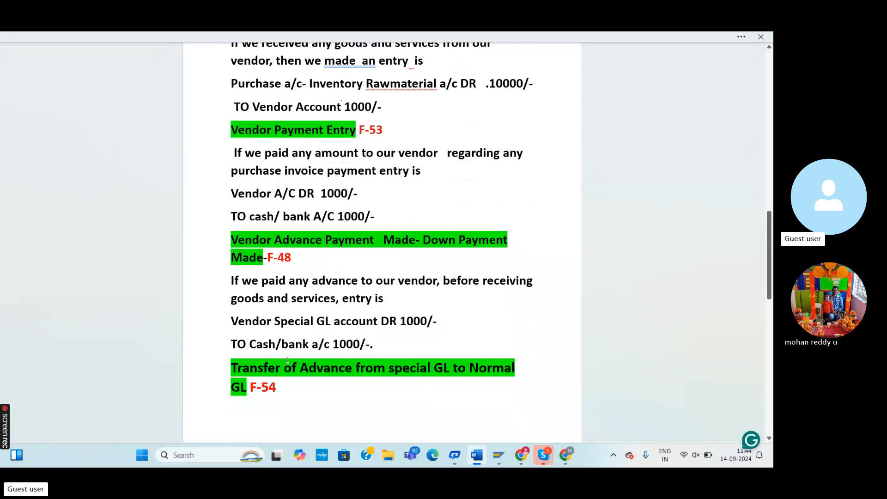
pyautogui.moveTo(768, 259)
pyautogui.mouseDown()
pyautogui.moveTo(771, 354)
pyautogui.moveTo(771, 272)
pyautogui.mouseUp()
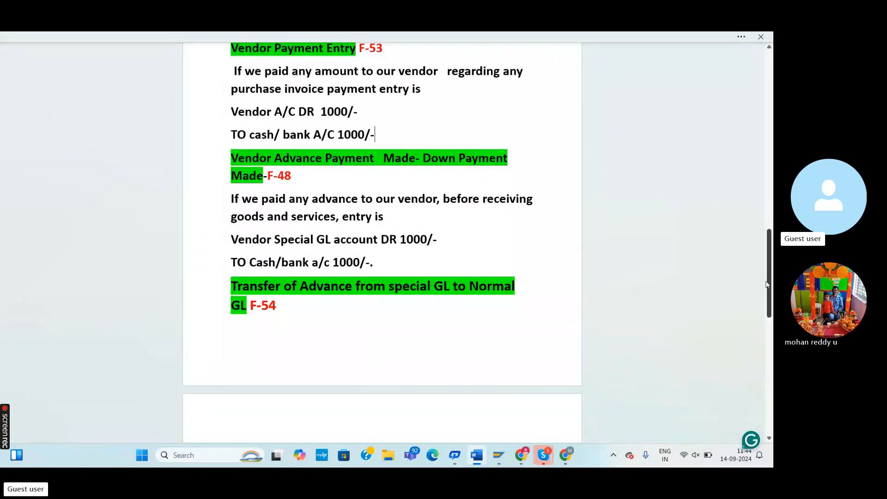
pyautogui.moveTo(766, 284); pyautogui.dragTo(765, 313)
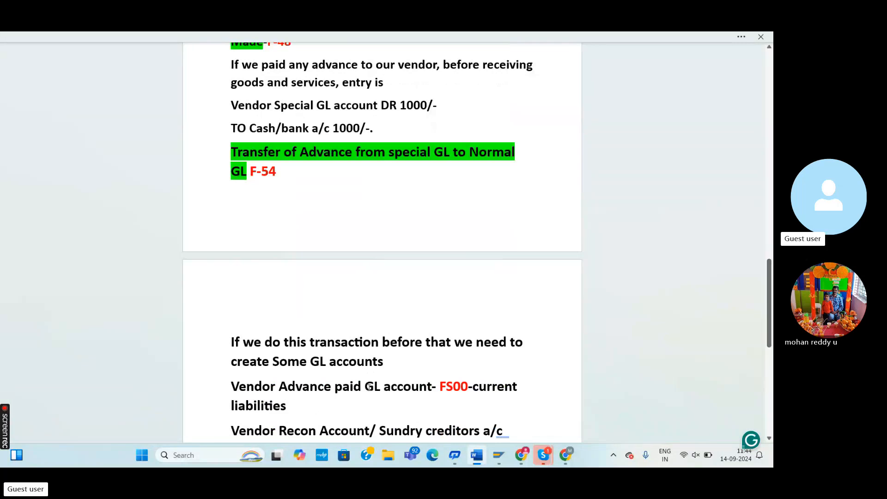
pyautogui.scroll(-1, 436, 395)
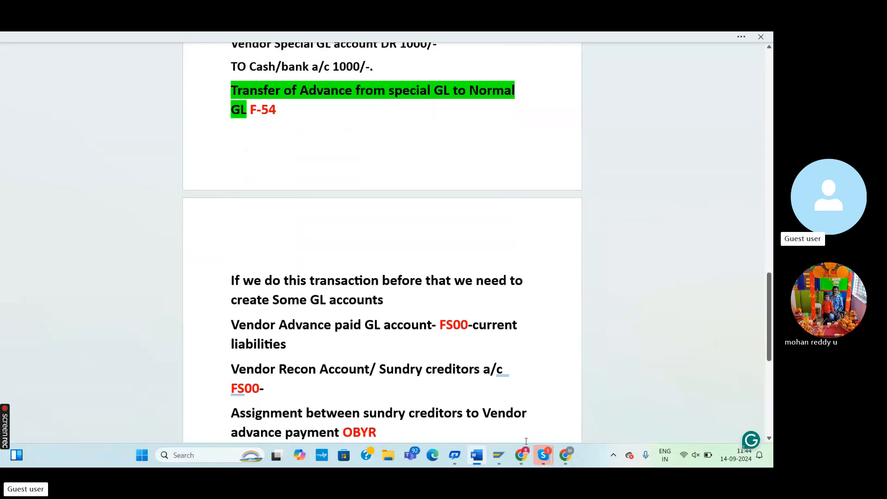
# Switch to SAP and open central G/L account maintenance with transaction FS00
pyautogui.click(499, 456)
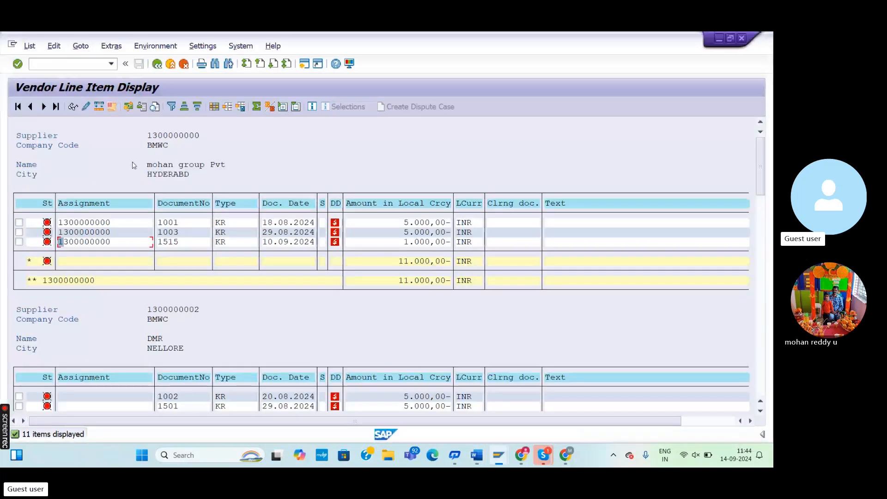
pyautogui.click(98, 63)
pyautogui.write('/NFS')
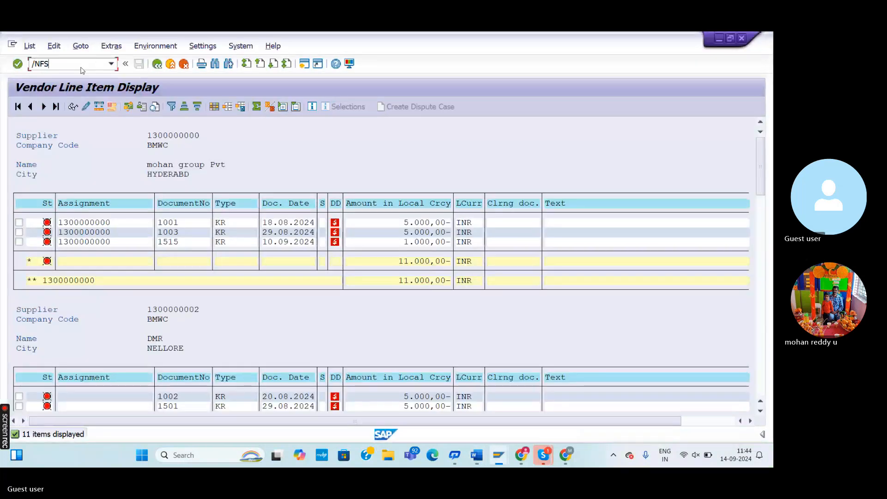
pyautogui.write('00')
pyautogui.press('Return')
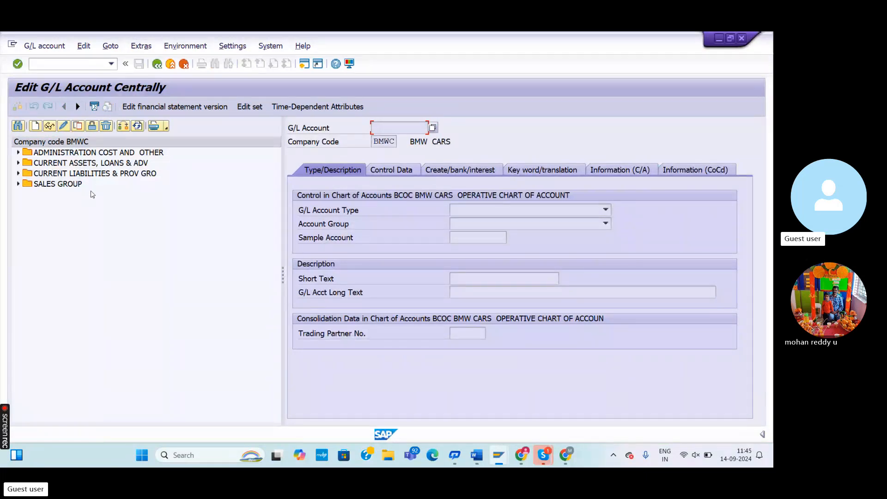
# Open the vendor advance payment account 100706 from the current assets, loans and advances group in change mode
pyautogui.click(18, 163)
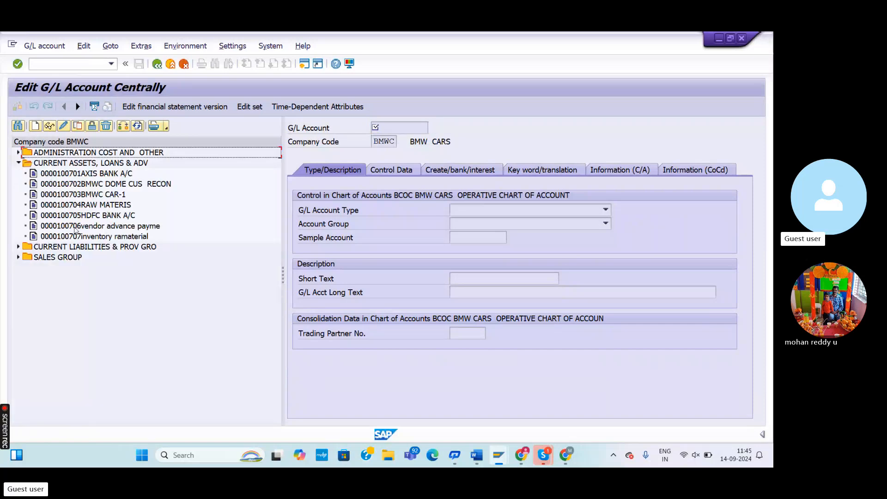
pyautogui.click(103, 227)
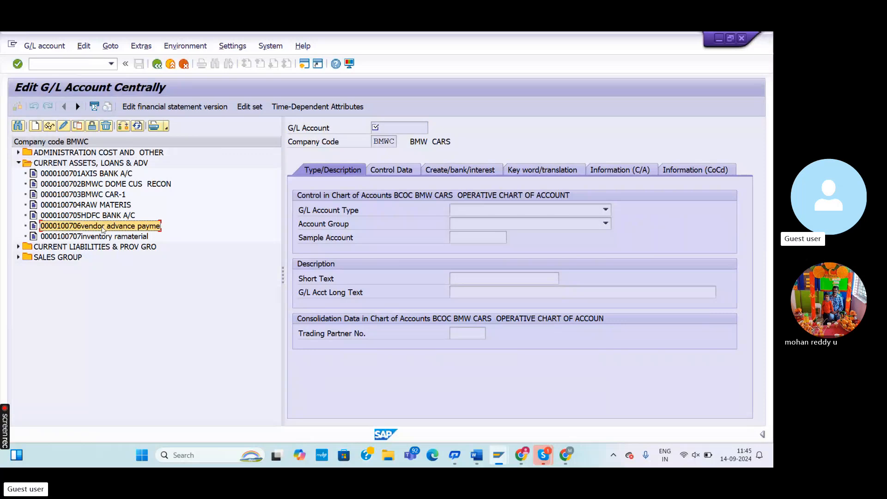
pyautogui.doubleClick(102, 228)
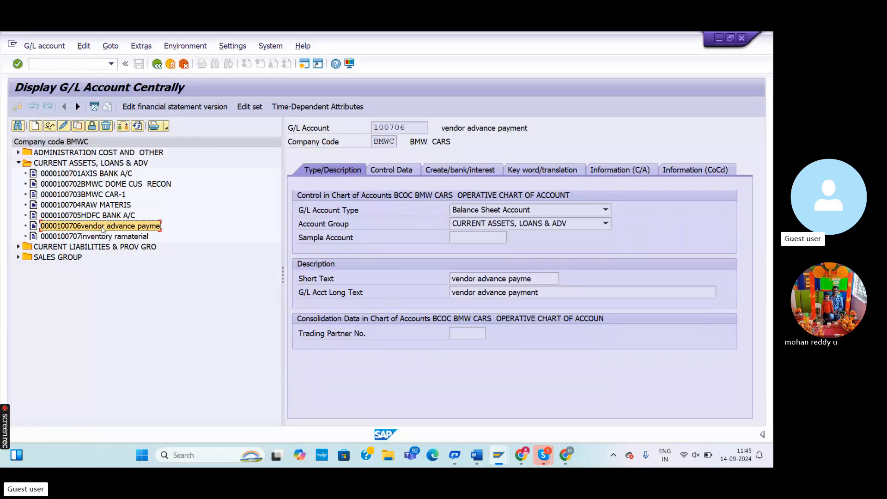
pyautogui.click(63, 128)
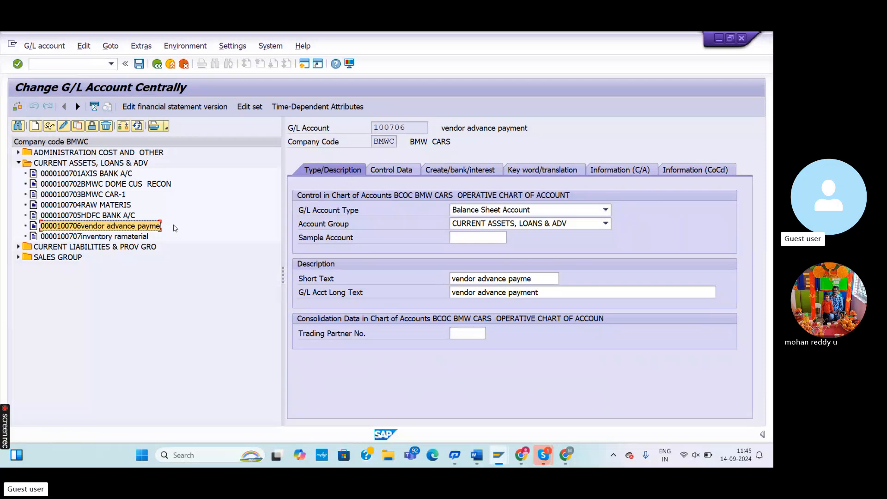
# Check the vendor advance payment account's G/L account type, reconciliation account type and field status group
pyautogui.click(350, 173)
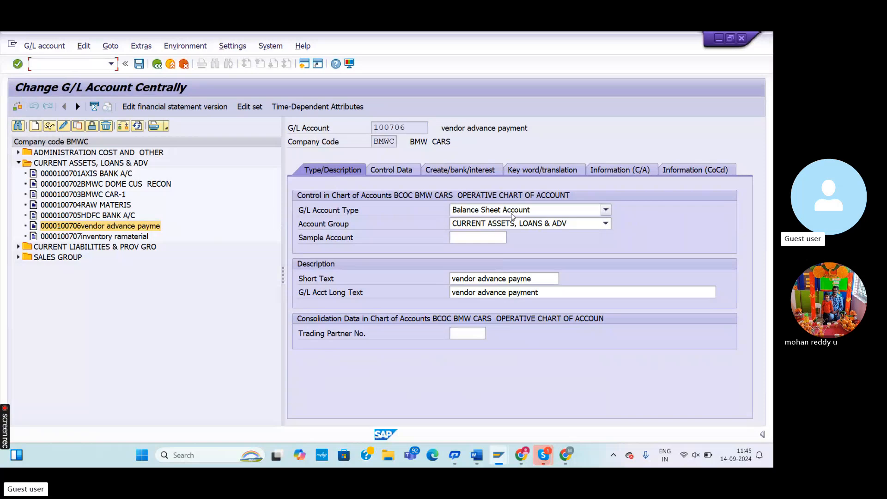
pyautogui.click(526, 212)
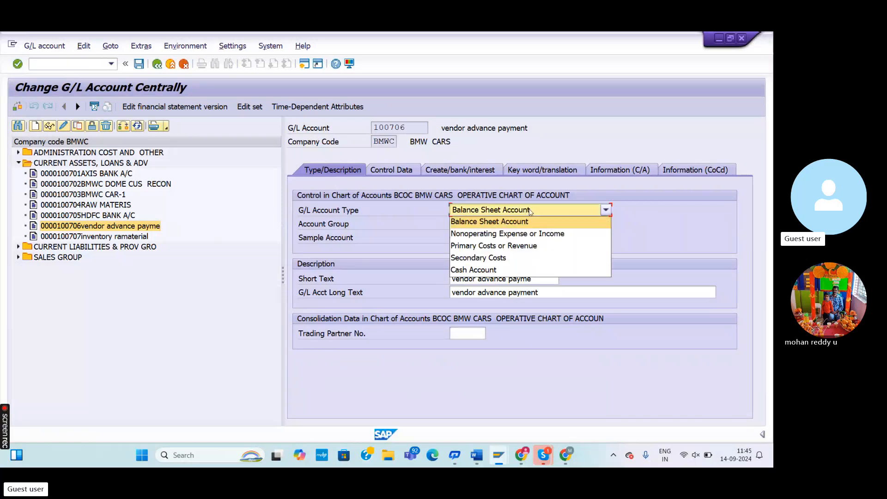
pyautogui.click(716, 240)
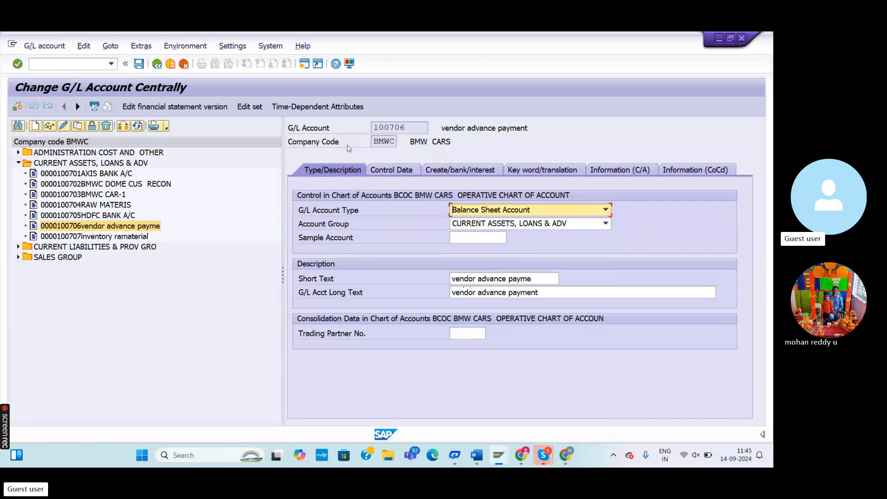
pyautogui.click(386, 169)
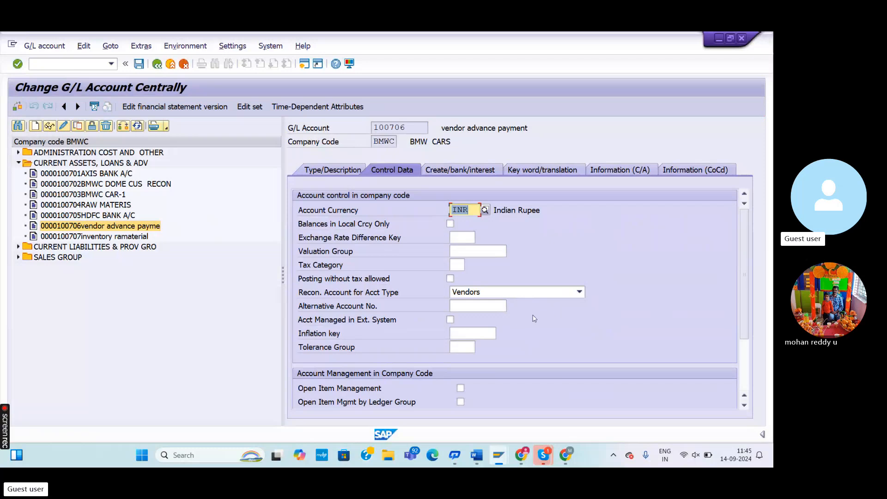
pyautogui.click(580, 292)
pyautogui.click(460, 327)
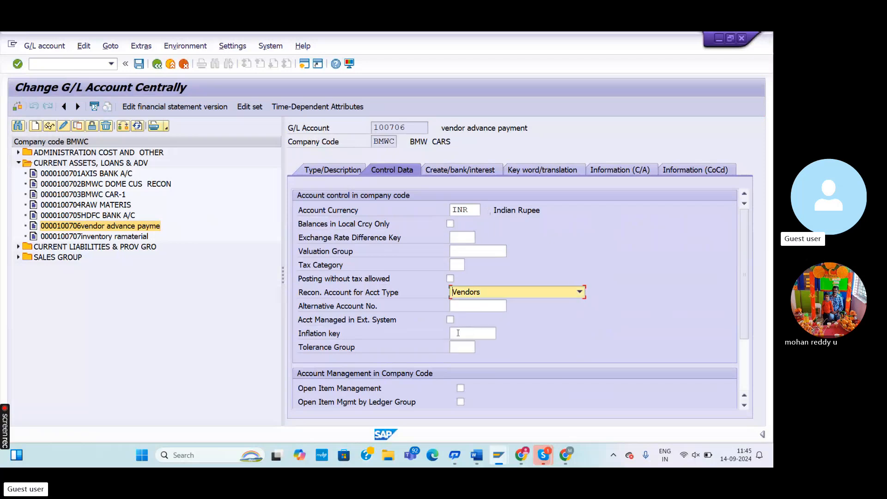
pyautogui.click(455, 169)
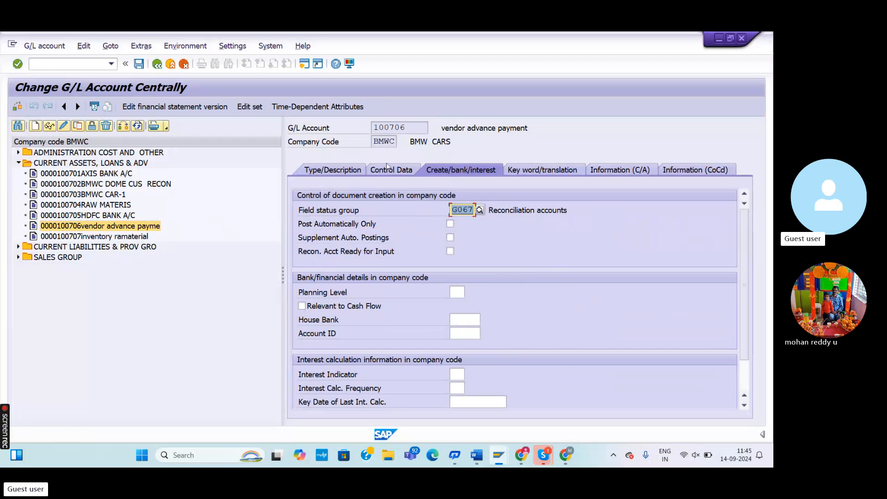
# Switch to the Word notes and review the advance payment entries, required G/L accounts, OBYR assignment and FBL1N report code
pyautogui.click(476, 455)
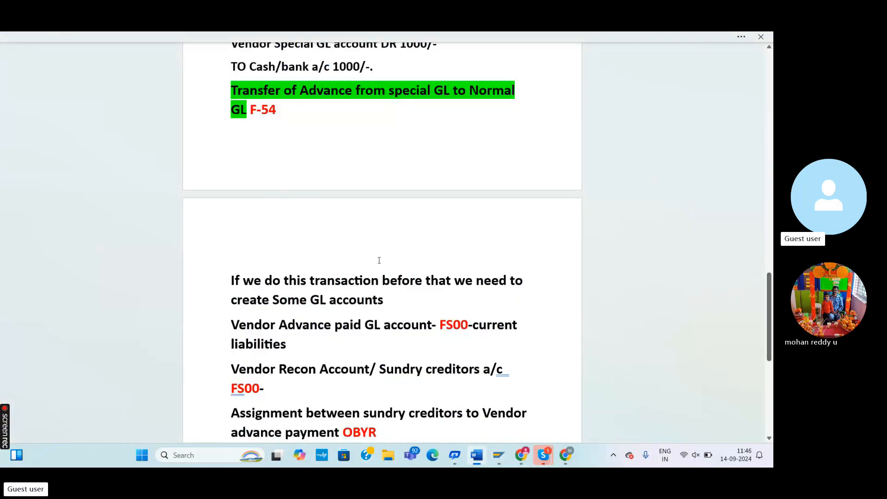
pyautogui.moveTo(768, 301); pyautogui.dragTo(770, 315)
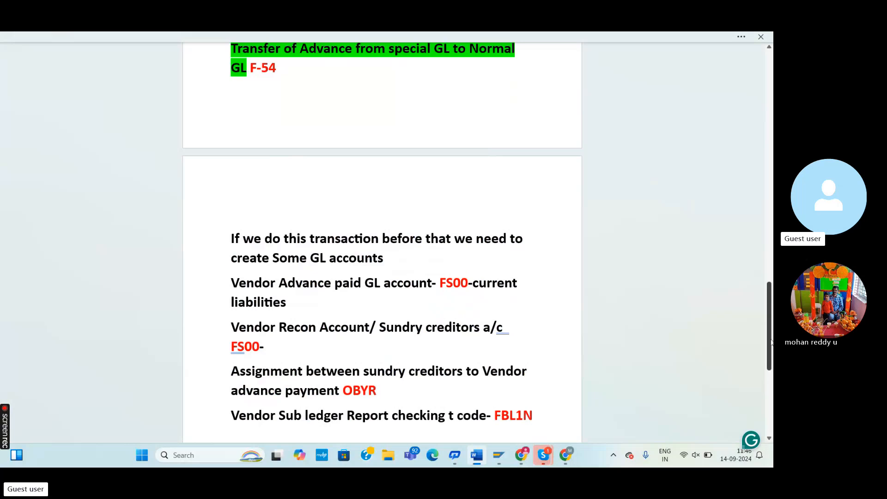
pyautogui.moveTo(765, 347); pyautogui.dragTo(766, 305)
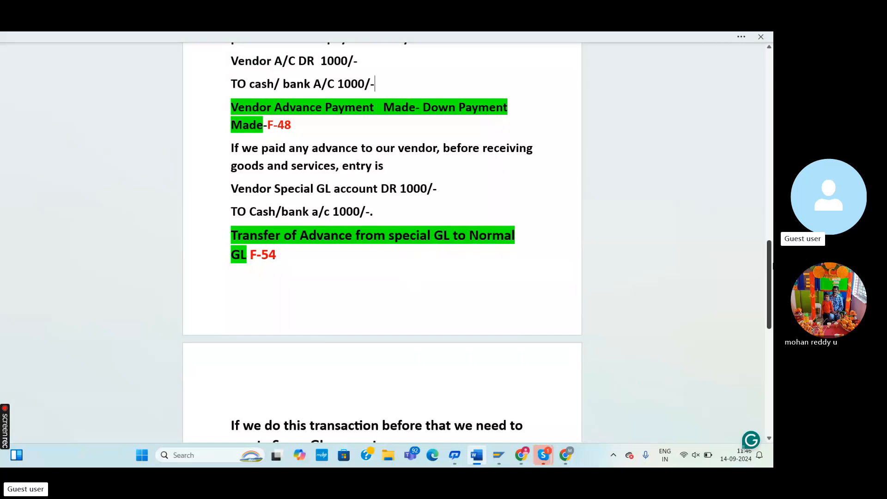
pyautogui.moveTo(771, 276); pyautogui.dragTo(773, 305)
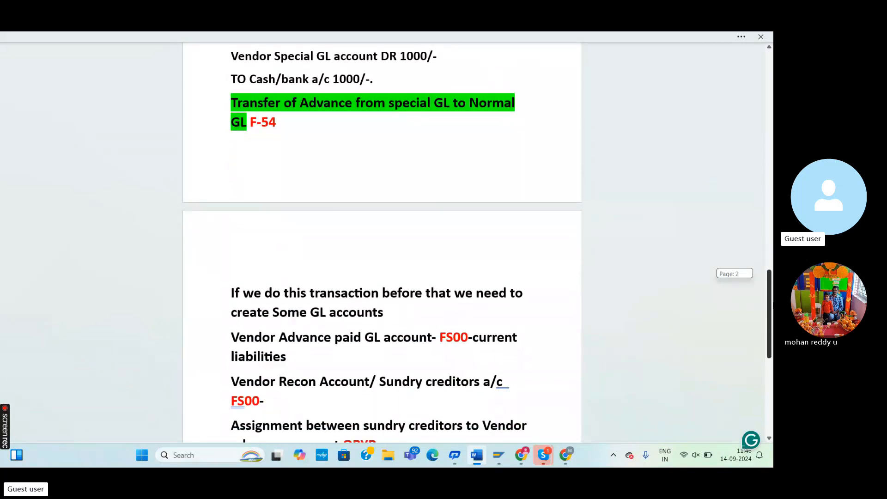
pyautogui.moveTo(773, 305); pyautogui.dragTo(773, 305)
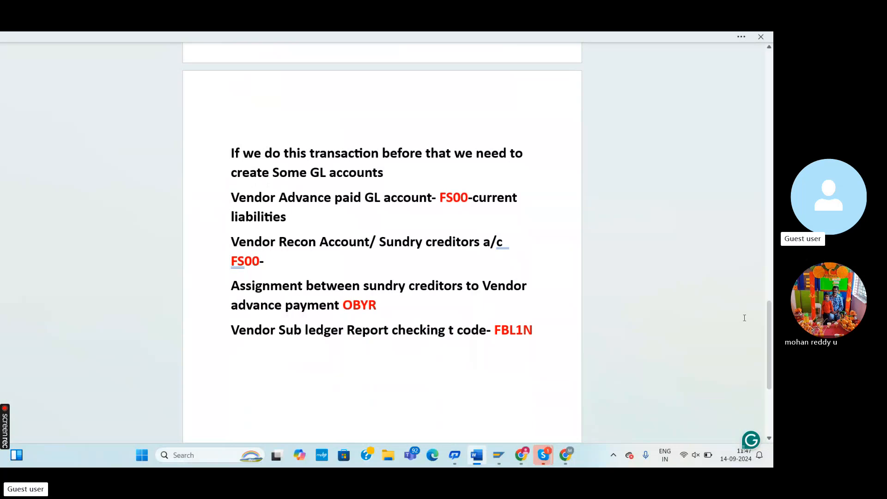
pyautogui.scroll(4, 771, 324)
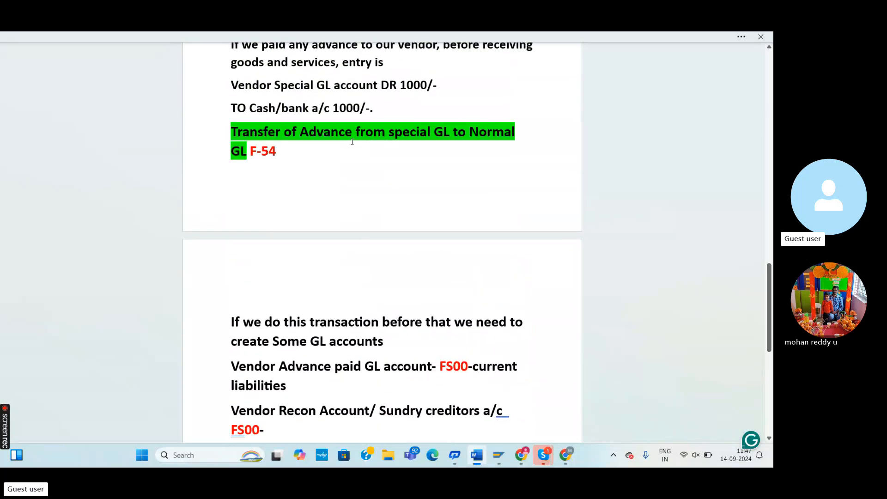
pyautogui.moveTo(770, 291); pyautogui.dragTo(771, 347)
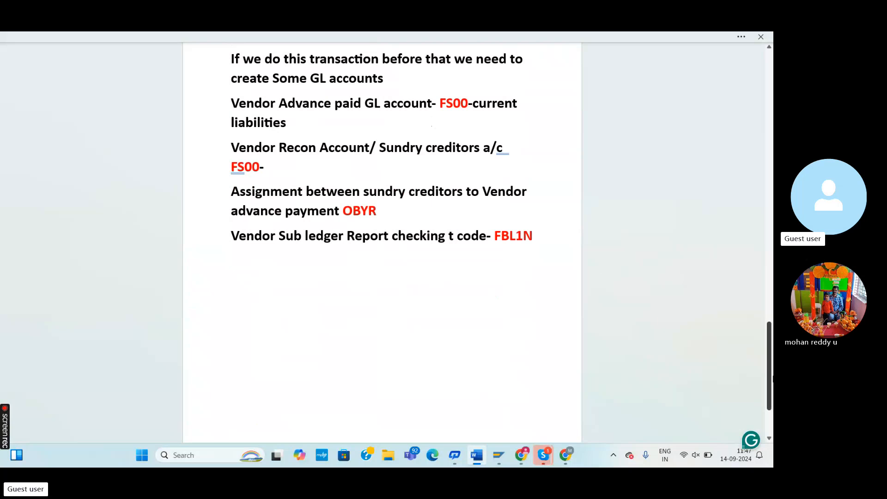
pyautogui.moveTo(771, 404); pyautogui.dragTo(772, 359)
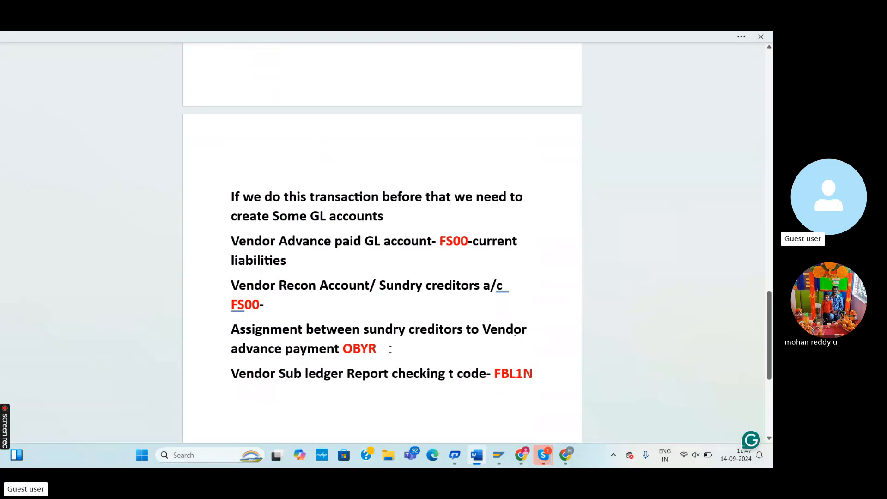
pyautogui.hotkey('alt', 'Tab')
pyautogui.click(63, 61)
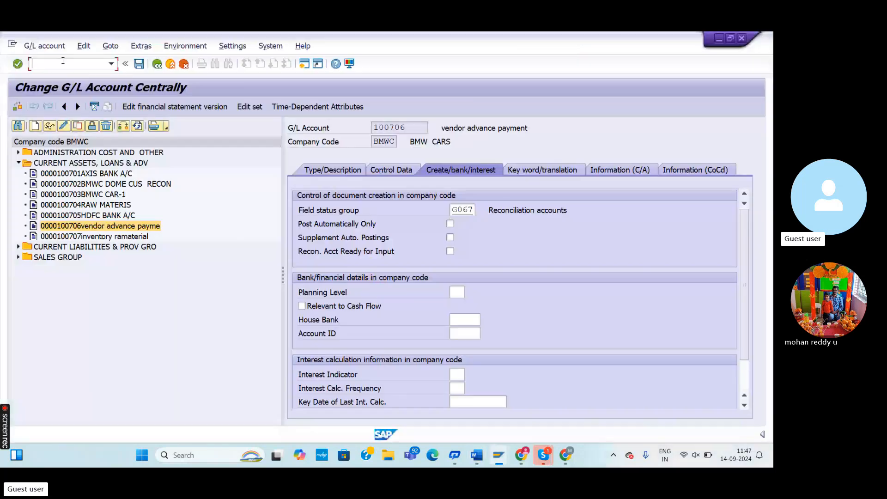
pyautogui.write('/N')
pyautogui.write('YR')
pyautogui.press('Return')
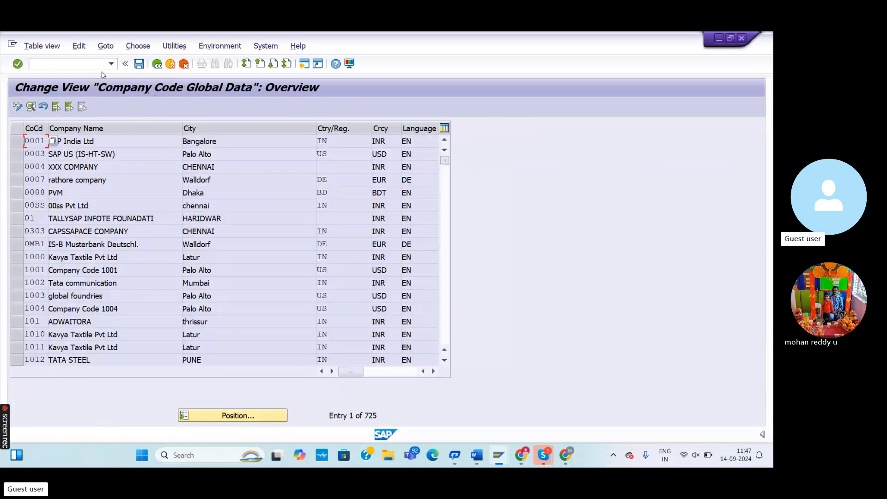
pyautogui.hotkey('alt', 'Tab')
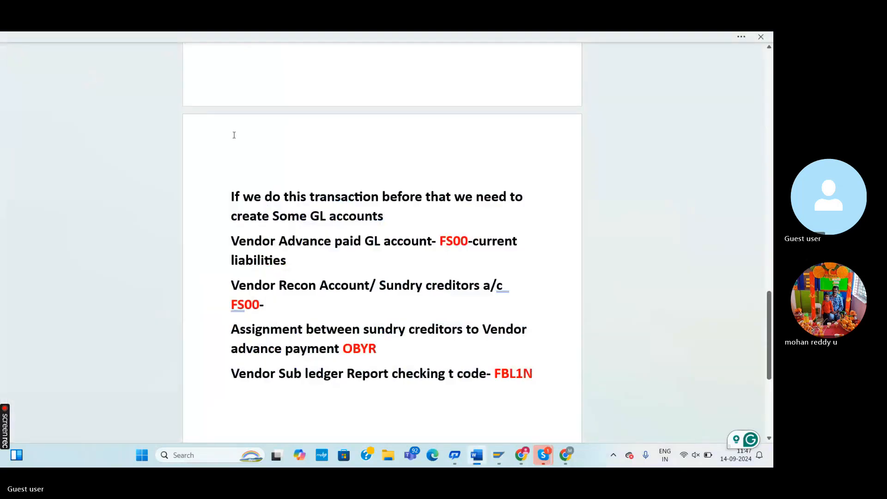
# Switch to SAP and open the vendor special G/L configuration list with transaction OBYR
pyautogui.hotkey('alt', 'Tab')
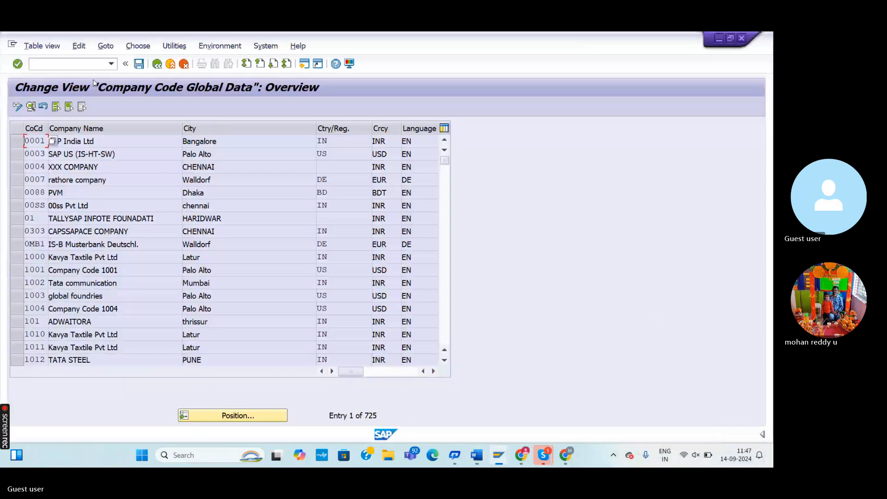
pyautogui.click(98, 64)
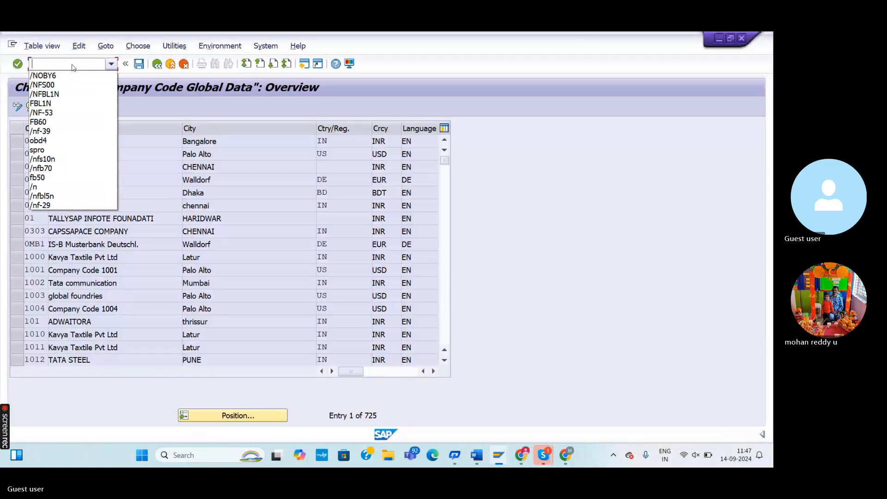
pyautogui.click(73, 65)
pyautogui.write('/NOBYR')
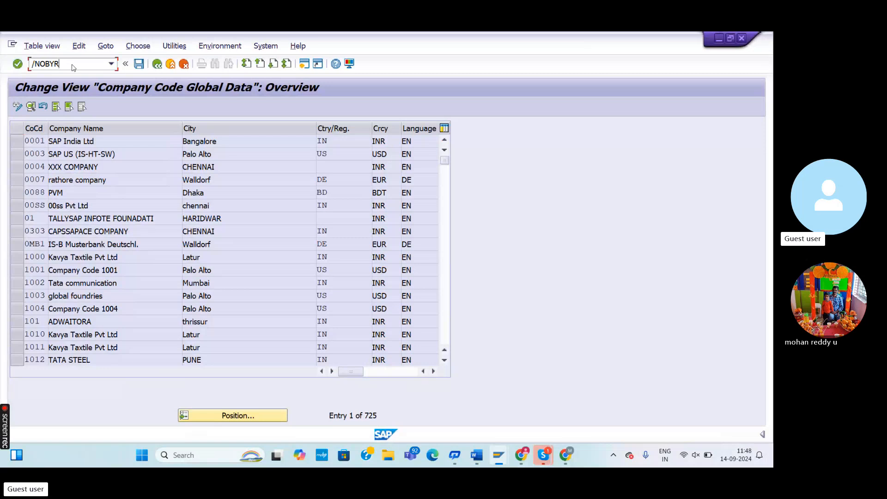
pyautogui.press('Return')
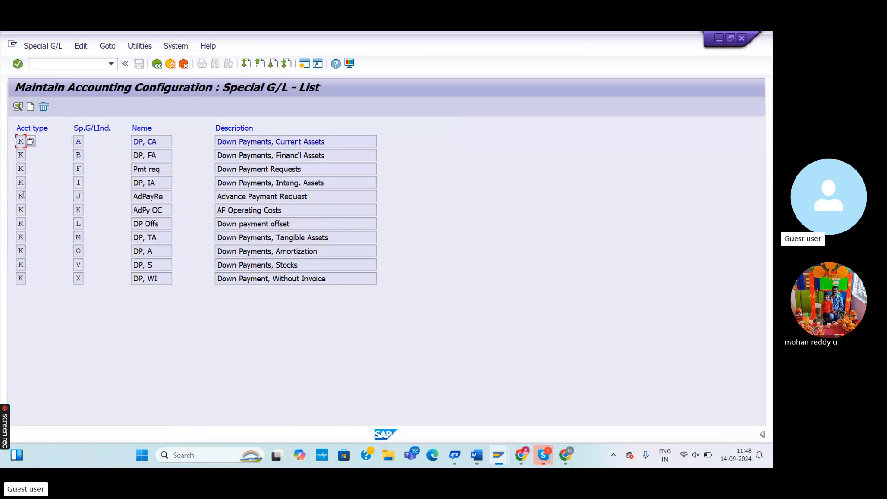
# Open transaction OBXR to view the customer special G/L down payment list
pyautogui.click(77, 65)
pyautogui.write('/NOBXR')
pyautogui.press('Return')
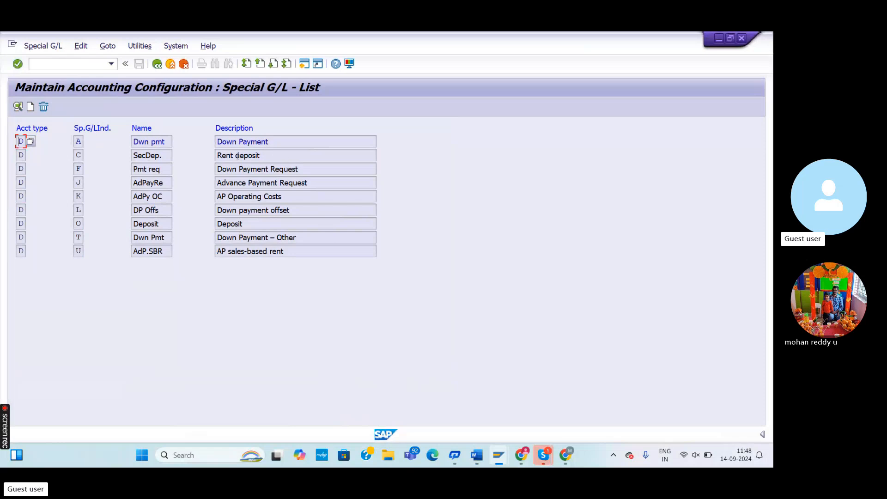
# Run transaction OBYR and open the vendor Down Payments, Current Assets account assignment for chart of accounts BCOC
pyautogui.click(90, 67)
pyautogui.write('/NOBT')
pyautogui.press('BackSpace')
pyautogui.write('YR')
pyautogui.press('Return')
pyautogui.doubleClick(163, 141)
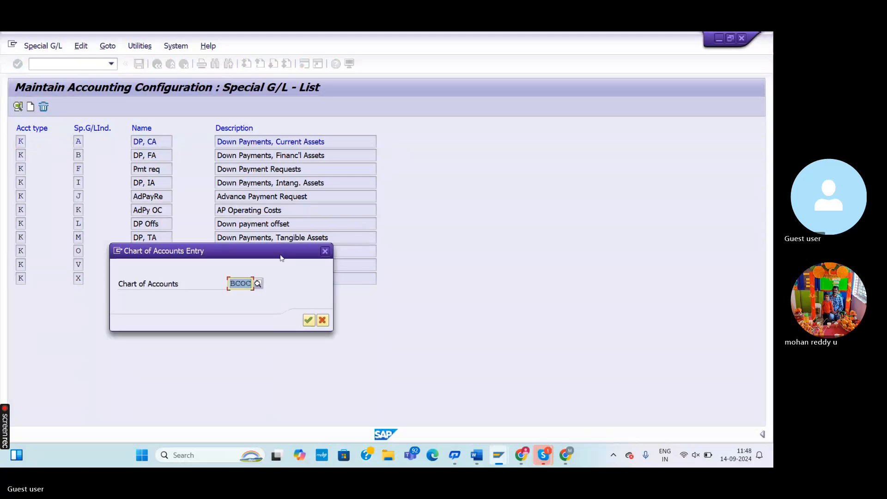
pyautogui.click(307, 321)
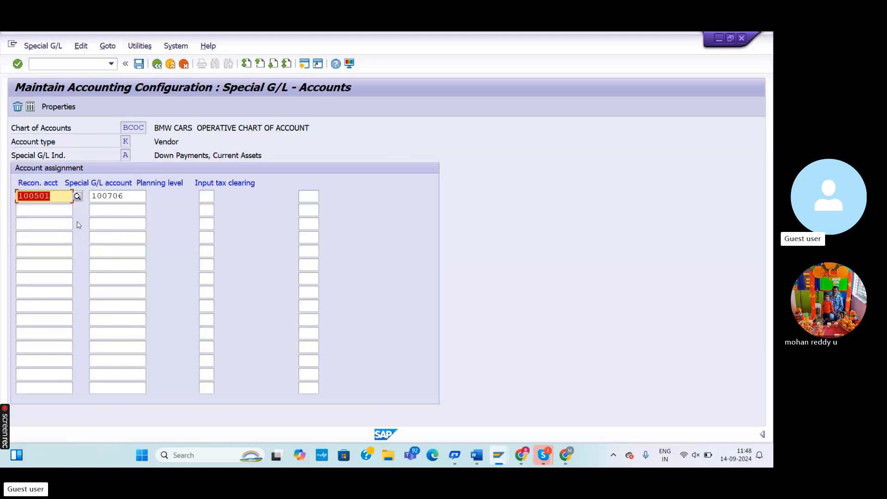
# Check the reconciliation account and special G/L account assignment, consulting the Word notes on sundry creditors and vendor advance payment
pyautogui.click(55, 198)
pyautogui.click(132, 195)
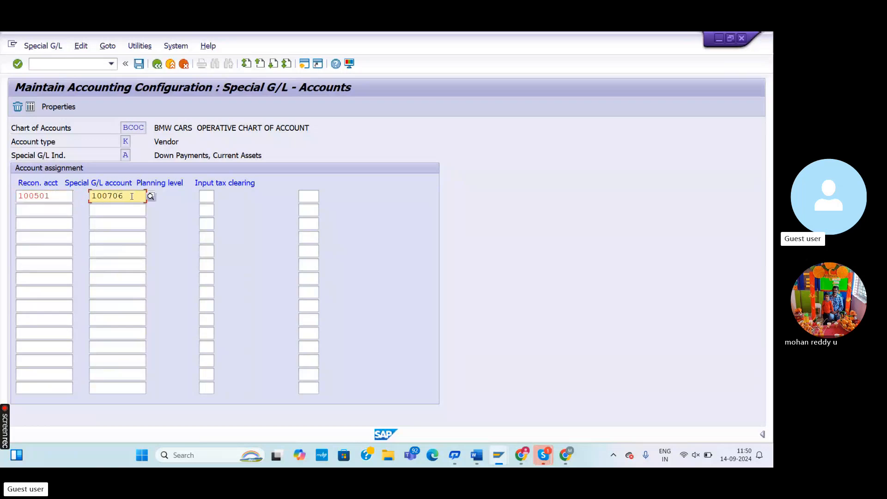
pyautogui.hotkey('alt', 'Tab')
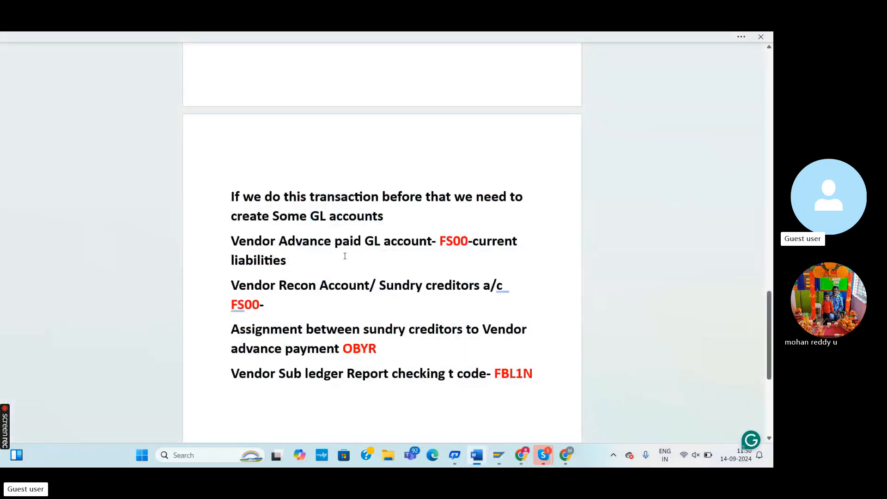
pyautogui.hotkey('alt', 'Tab')
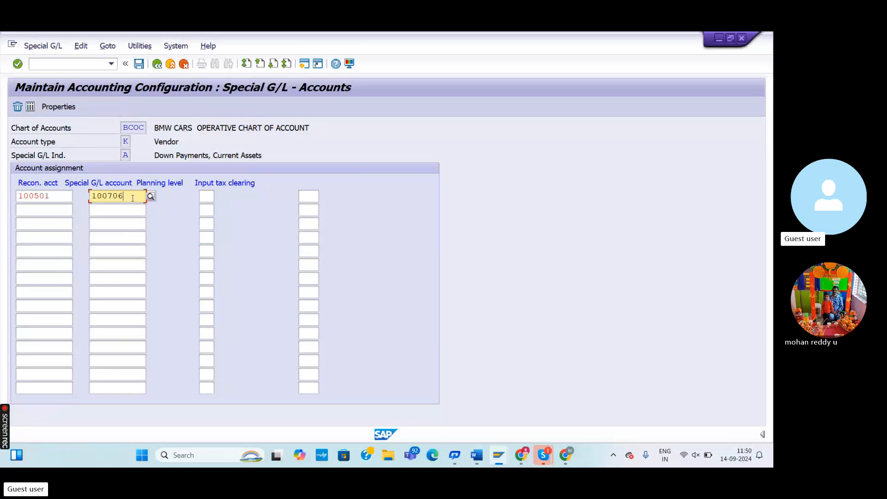
# Save the special G/L assignment under customizing request A4HK903856 and return to SAP Easy Access
pyautogui.click(139, 63)
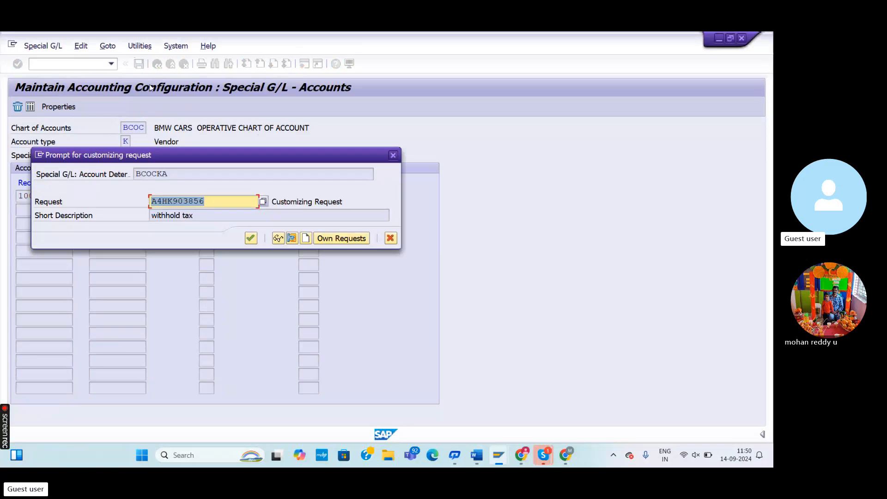
pyautogui.click(251, 238)
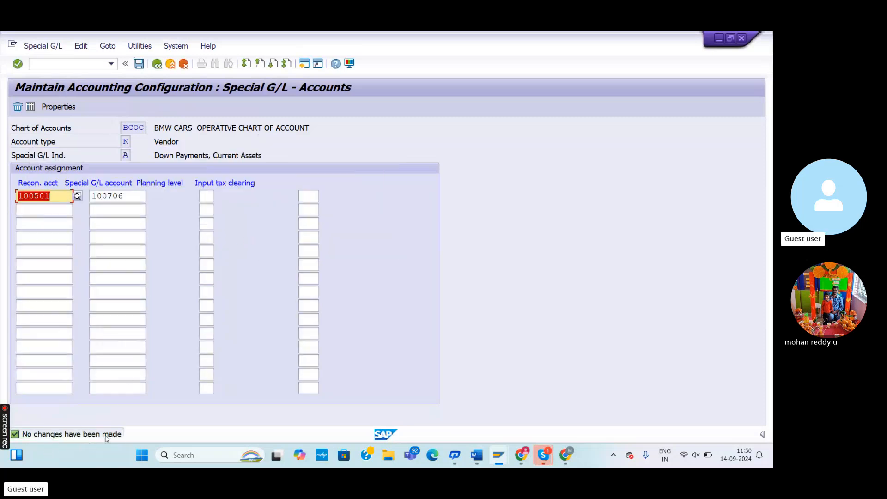
pyautogui.click(73, 65)
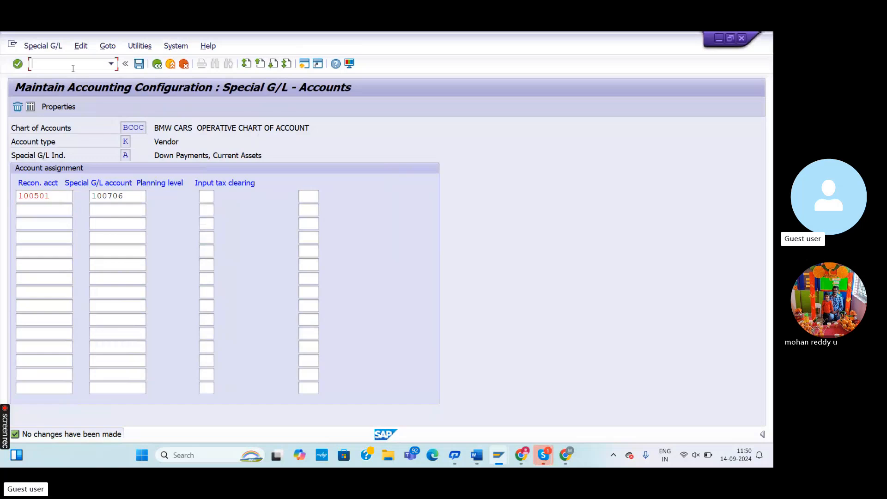
pyautogui.write('/ Sun')
pyautogui.press('Return')
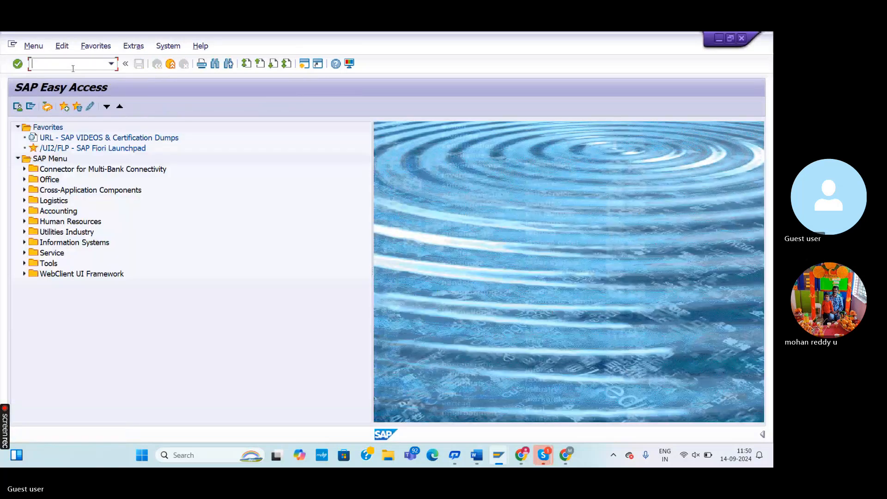
# Switch to the Word notes and review the vendor advance payment entry and its transaction code F-48
pyautogui.hotkey('alt', 'Tab')
pyautogui.moveTo(768, 309); pyautogui.dragTo(769, 273)
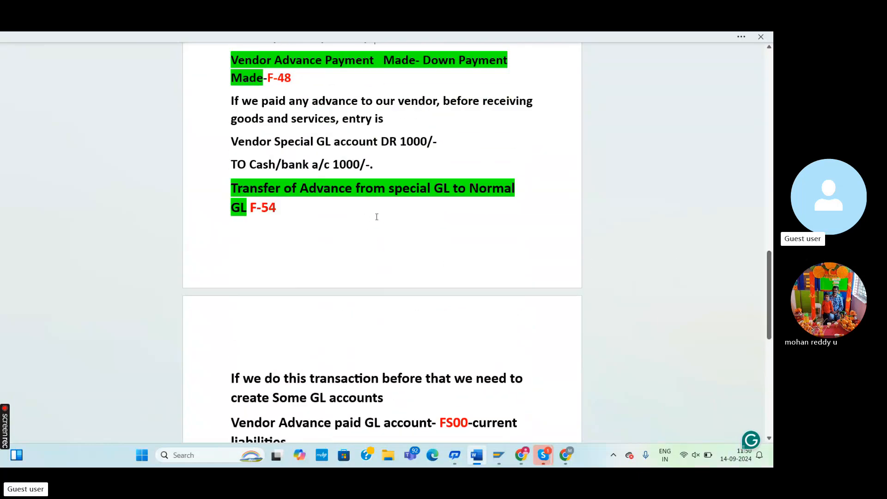
pyautogui.moveTo(770, 299); pyautogui.dragTo(770, 269)
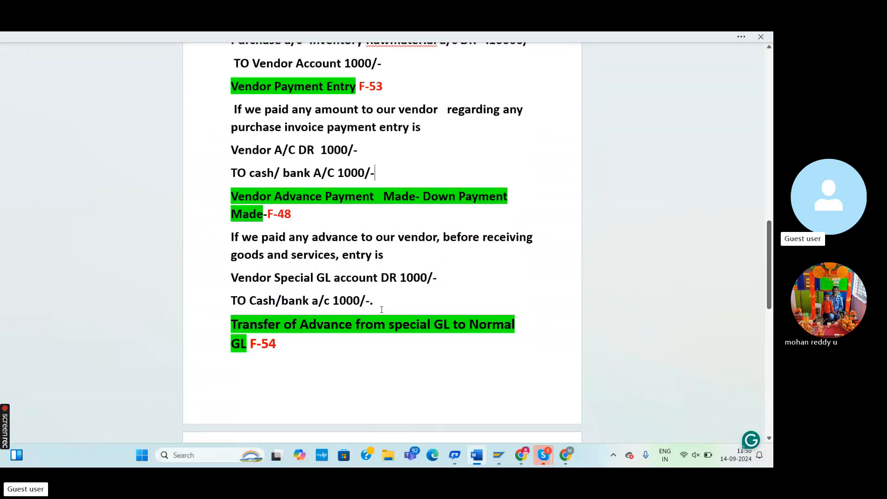
pyautogui.click(400, 305)
pyautogui.hotkey('alt', 'Tab')
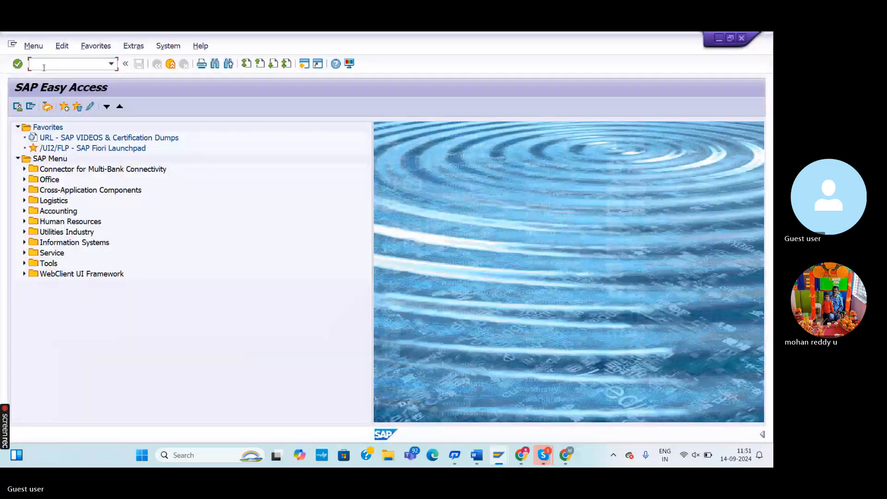
pyautogui.hotkey('alt', 'Tab')
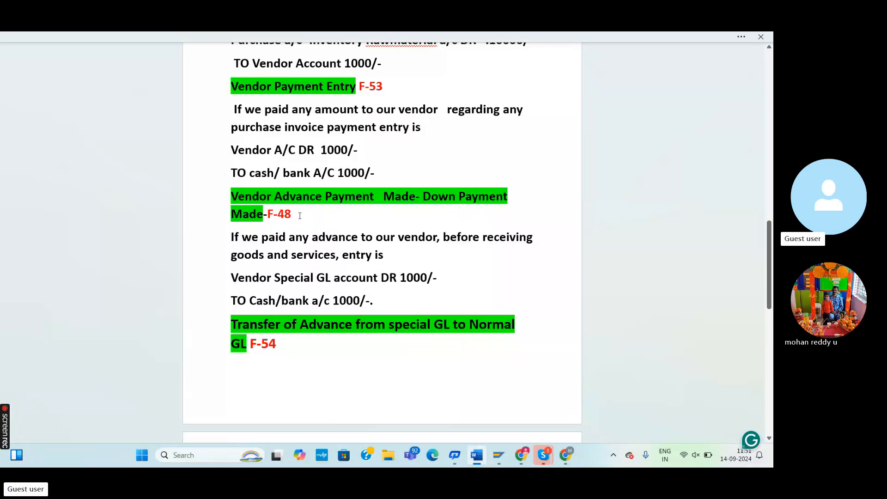
# Switch to SAP, run transaction F-48 and set the down payment's document date to 14.09.2024
pyautogui.hotkey('alt', 'Tab')
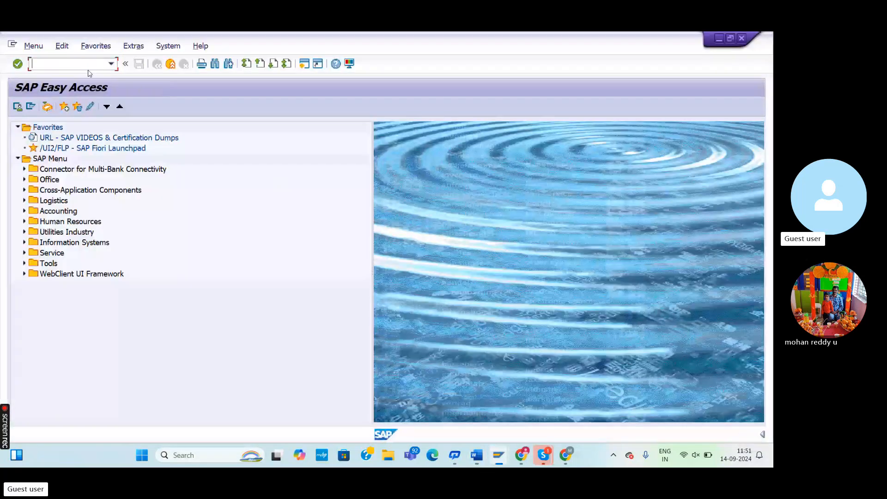
pyautogui.click(85, 65)
pyautogui.write('/NF-48')
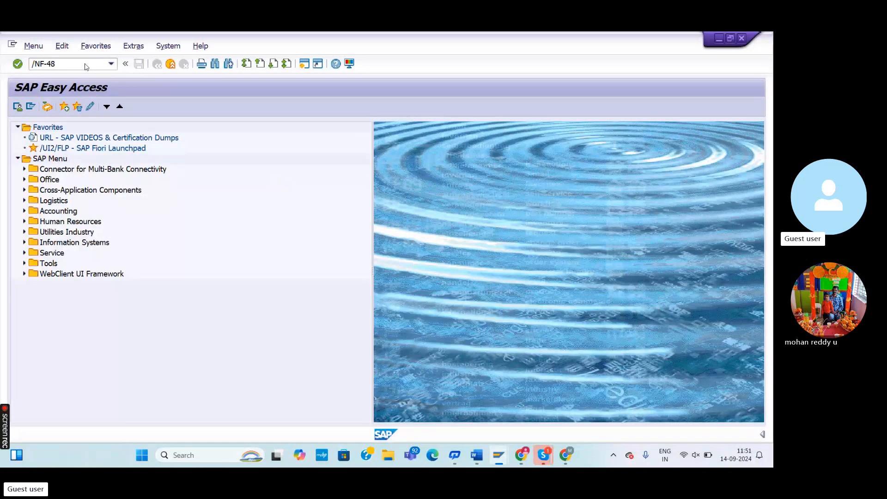
pyautogui.press('Return')
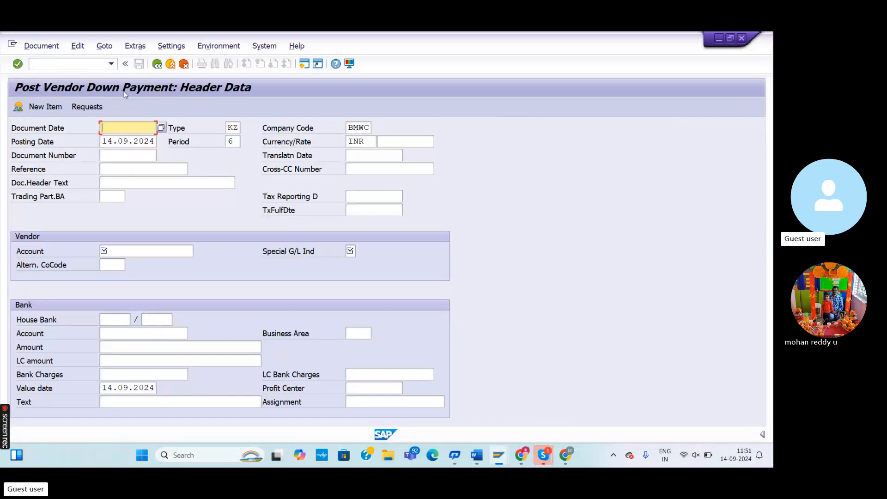
pyautogui.write('14.09.2')
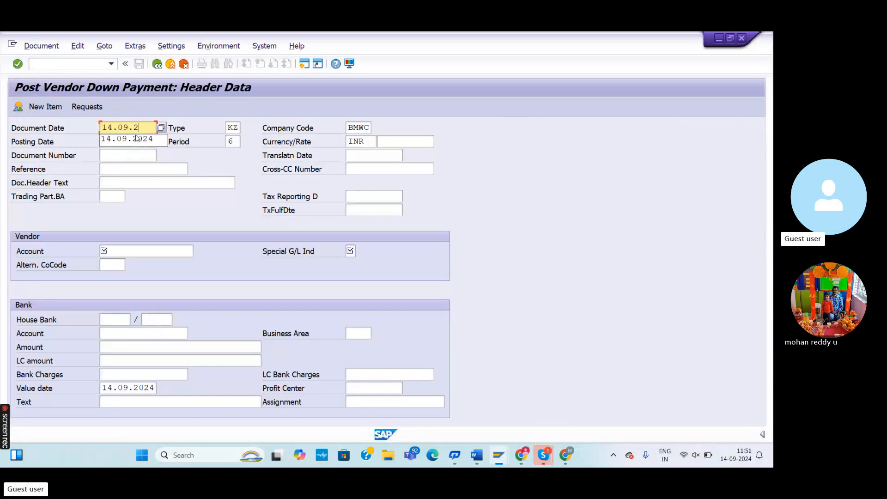
pyautogui.click(138, 139)
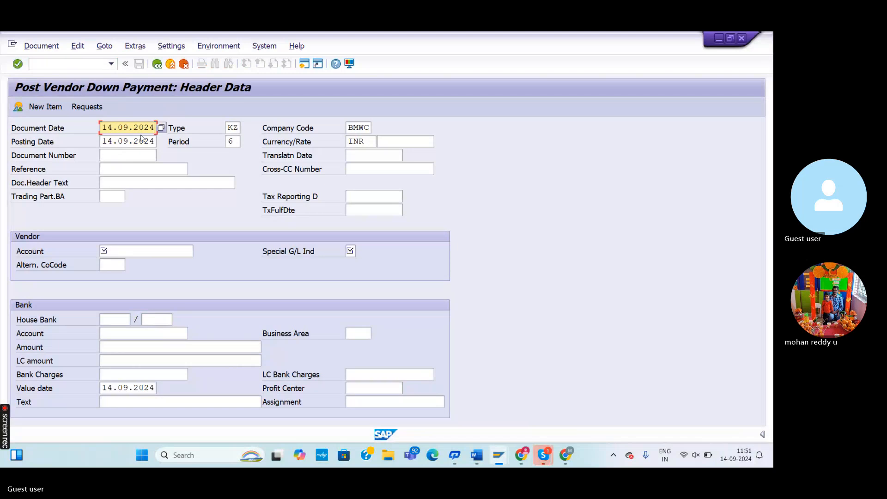
# Select the Hyderabad vendor from the suggestions for 13 and choose G/L account 100701 as the bank account
pyautogui.click(127, 251)
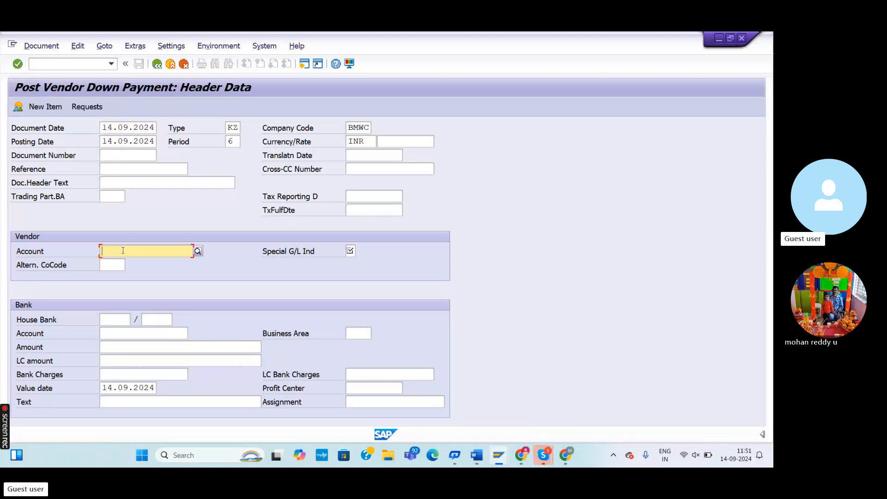
pyautogui.write('13')
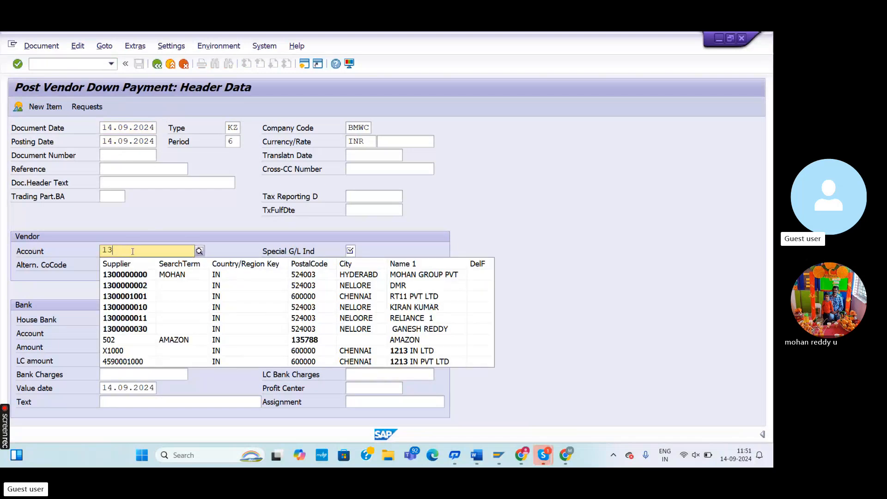
pyautogui.click(177, 277)
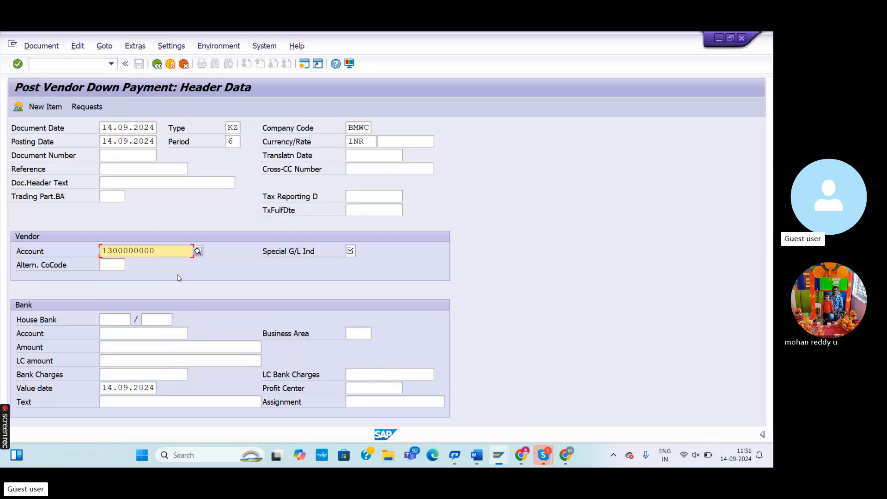
pyautogui.click(117, 333)
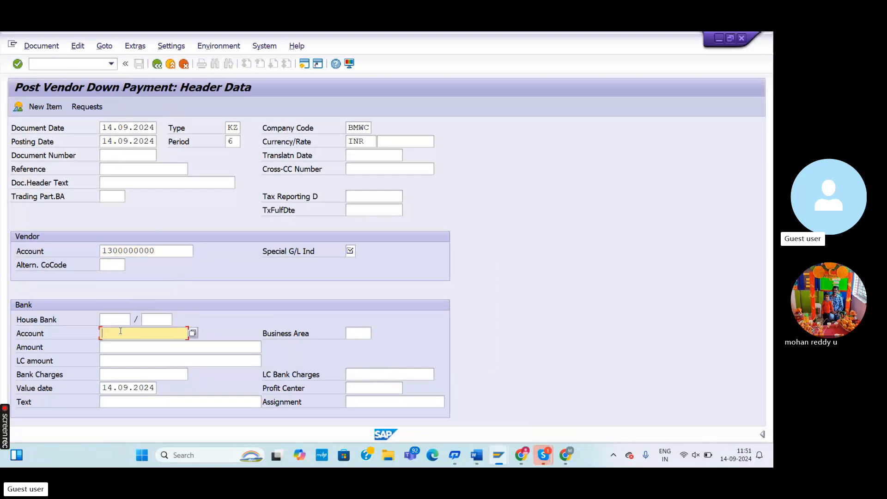
pyautogui.click(193, 333)
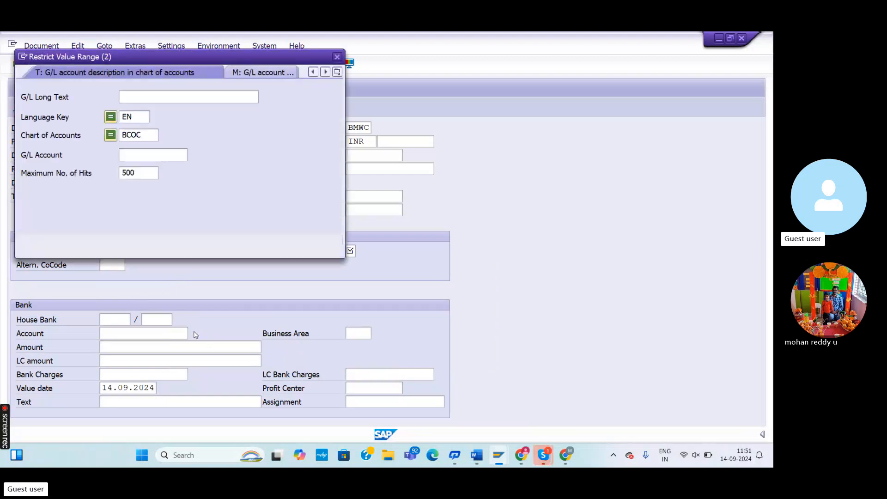
pyautogui.click(308, 241)
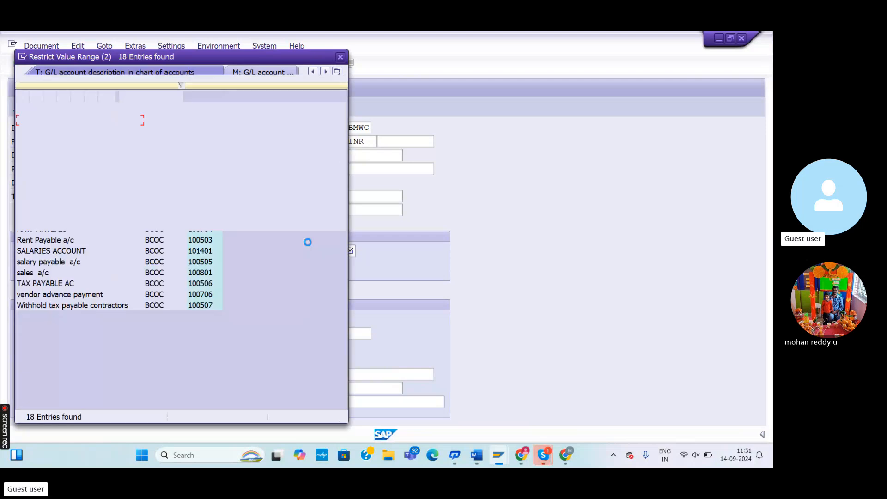
pyautogui.click(22, 96)
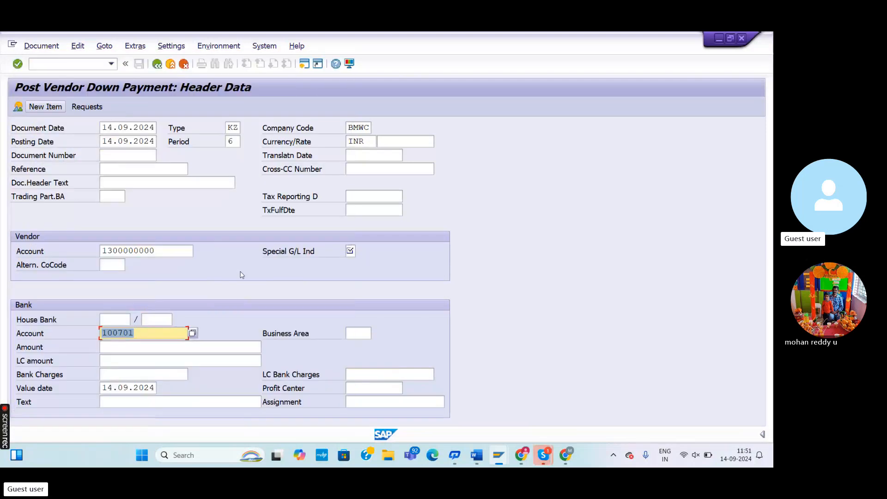
# Set the bank amount to 50000, enter the text "ADVANCE TO VENDOR" and submit the header data
pyautogui.click(148, 349)
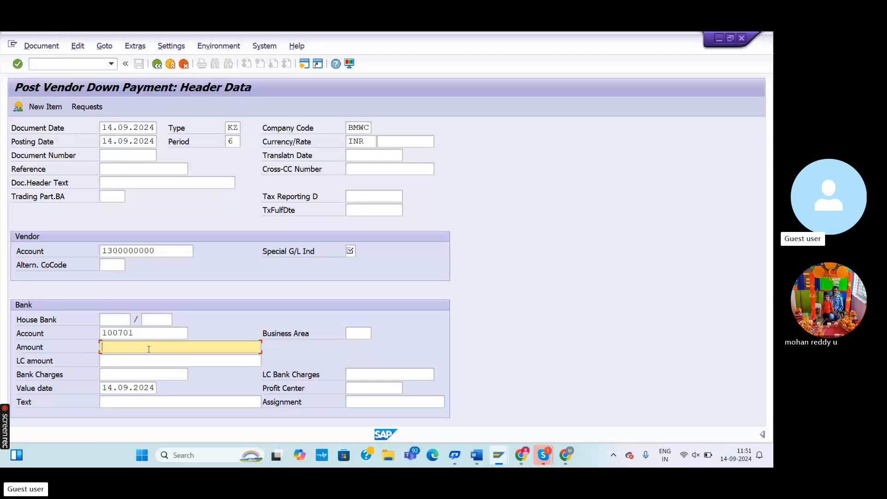
pyautogui.write('50000')
pyautogui.click(156, 407)
pyautogui.write('ADVANCE ')
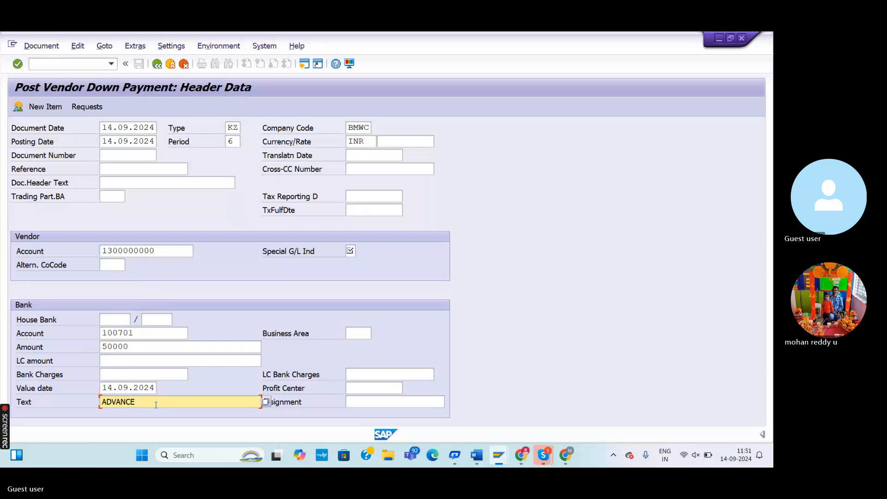
pyautogui.write(' TO VE')
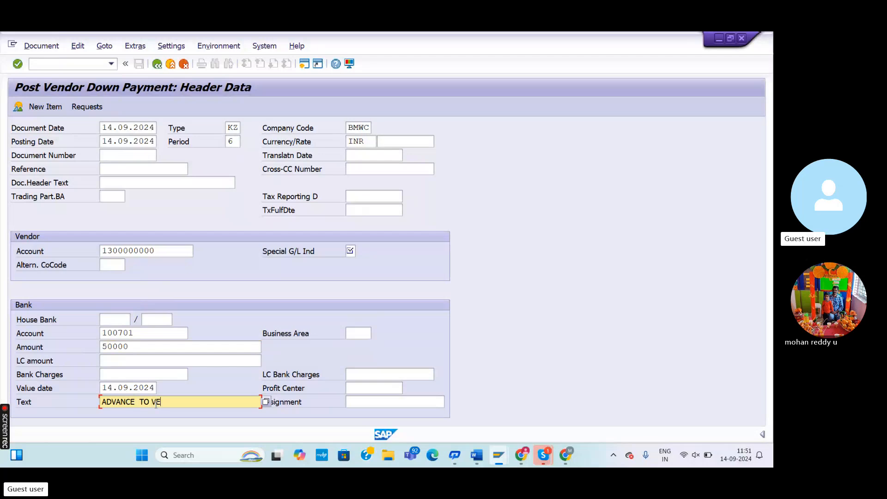
pyautogui.write('NDOR')
pyautogui.press('Return')
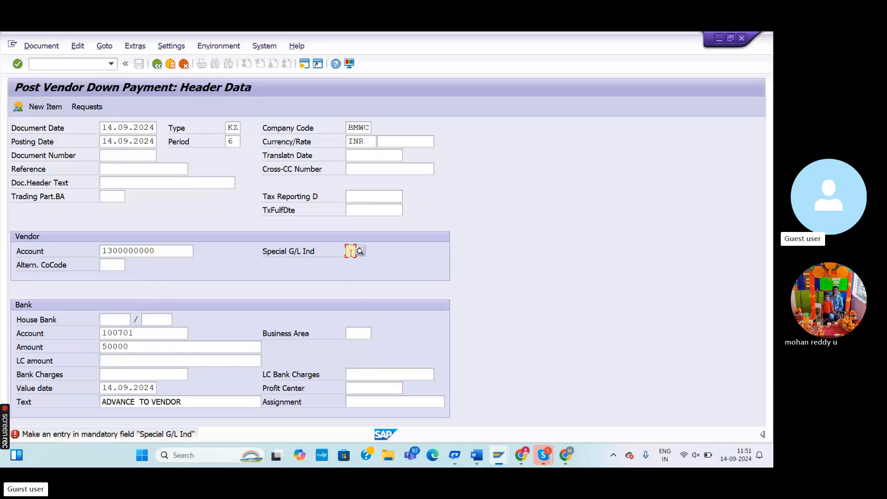
# Set the special G/L indicator to A (Down Payments, Current Assets) and continue to the vendor item
pyautogui.click(351, 252)
pyautogui.click(351, 251)
pyautogui.write('A')
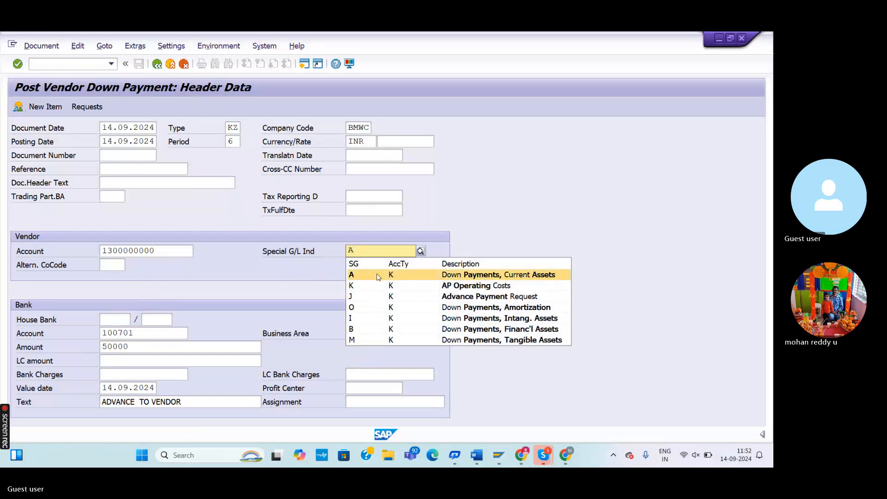
pyautogui.click(374, 274)
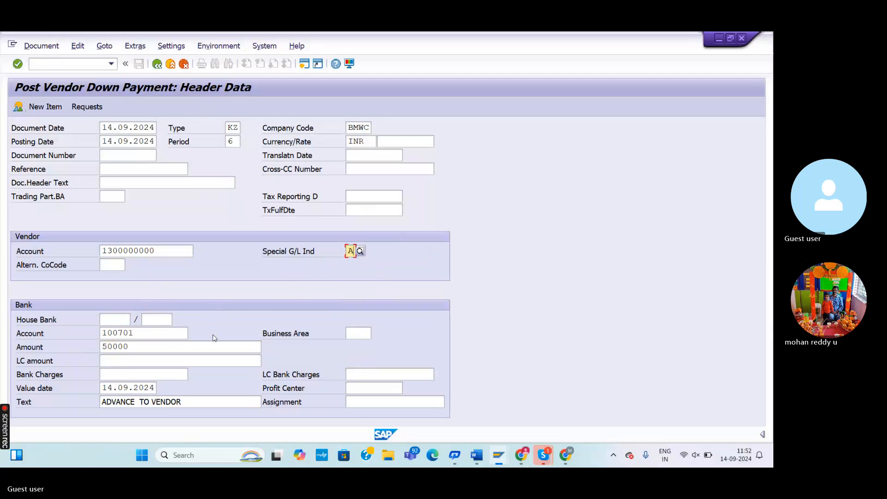
pyautogui.press('Return')
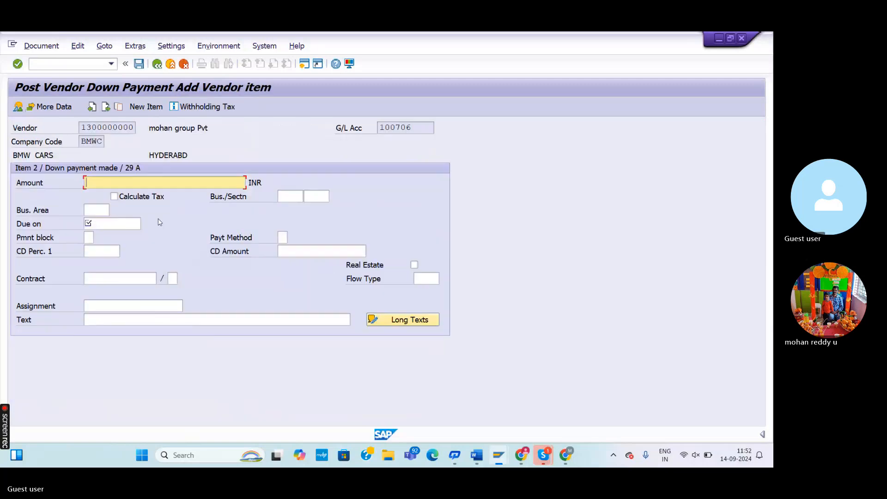
# Set the vendor item's amount to 50000 and its due date to 24.09.2024
pyautogui.write('5000')
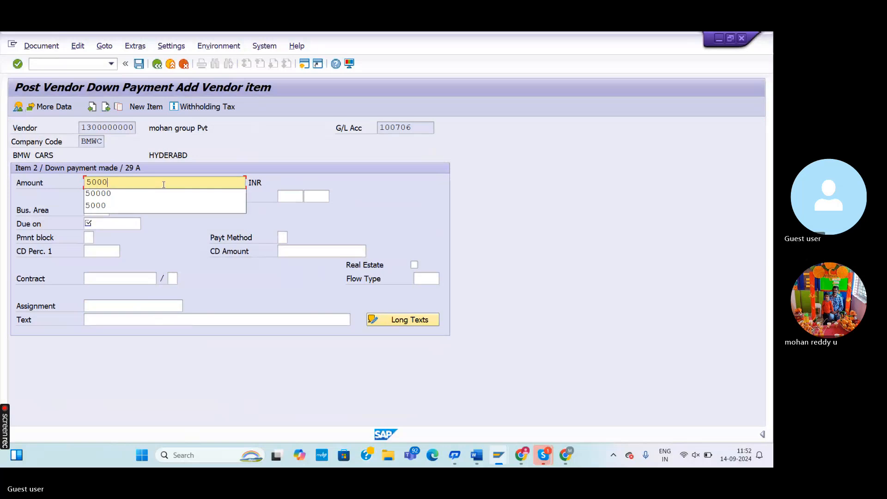
pyautogui.write('0')
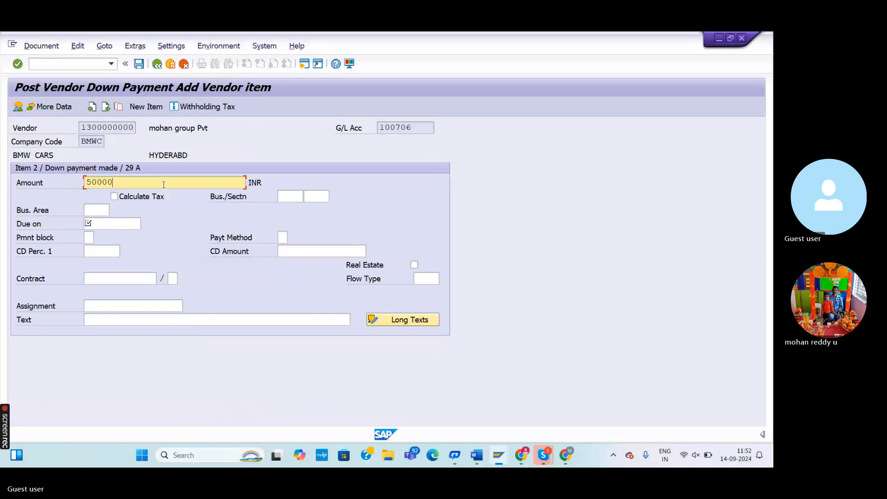
pyautogui.click(104, 224)
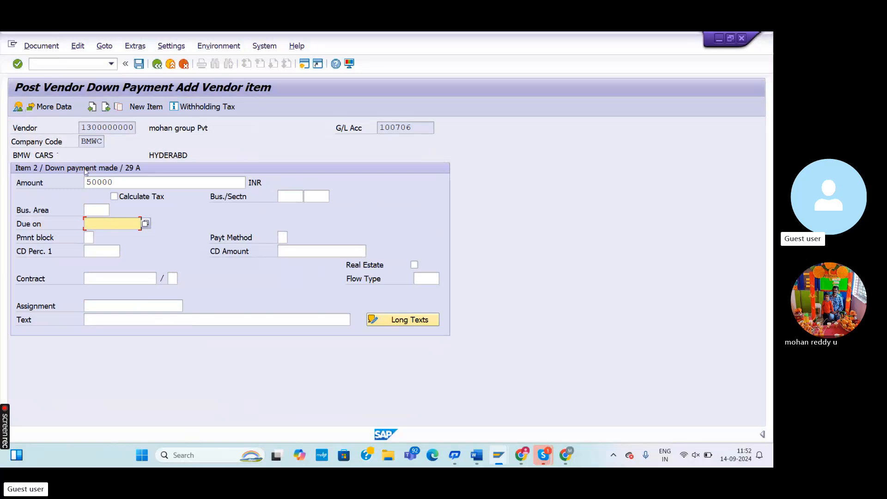
pyautogui.write('2')
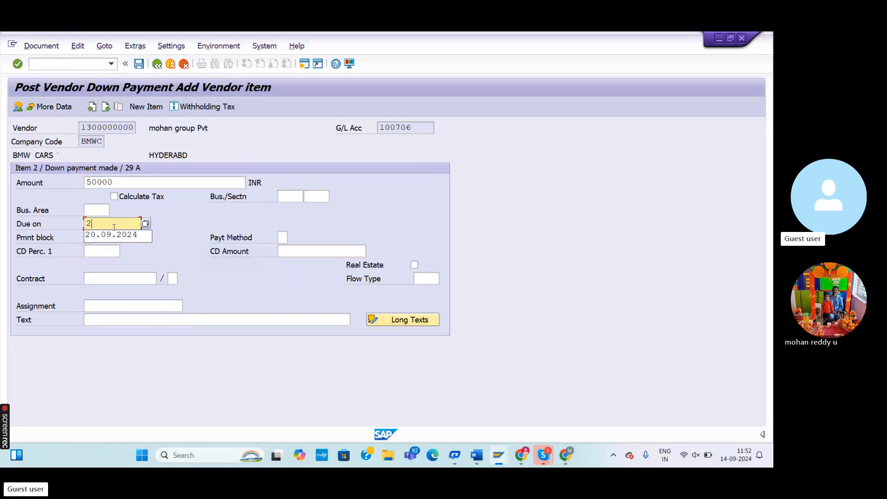
pyautogui.write('4.09.2024')
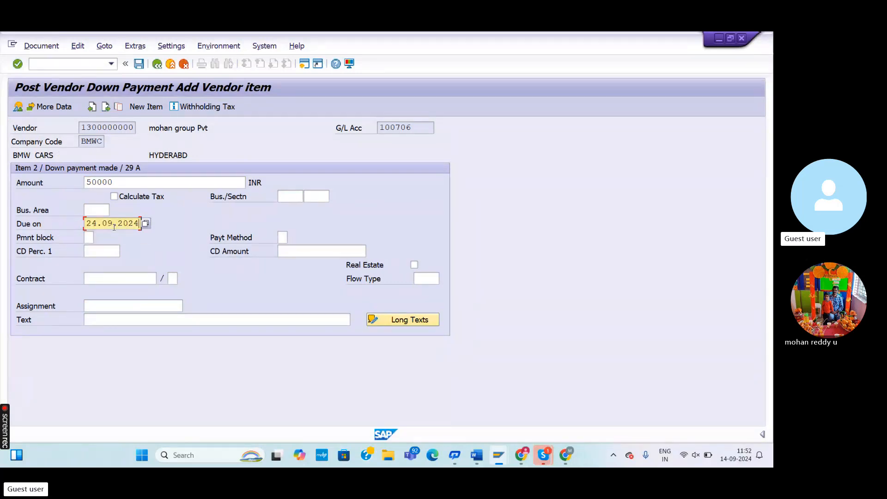
# Choose the suggested text "vendor advance" for the vendor item, submit it and simulate the down payment document
pyautogui.click(158, 319)
pyautogui.write('V')
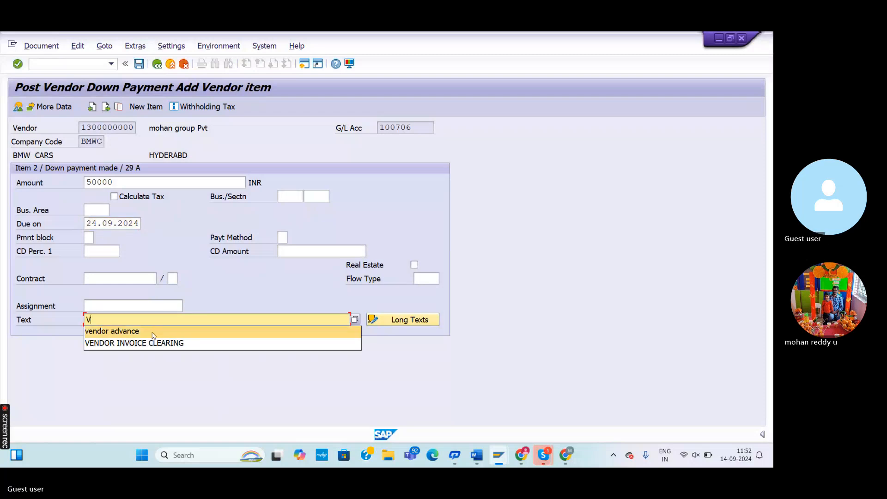
pyautogui.click(154, 331)
pyautogui.press('Return')
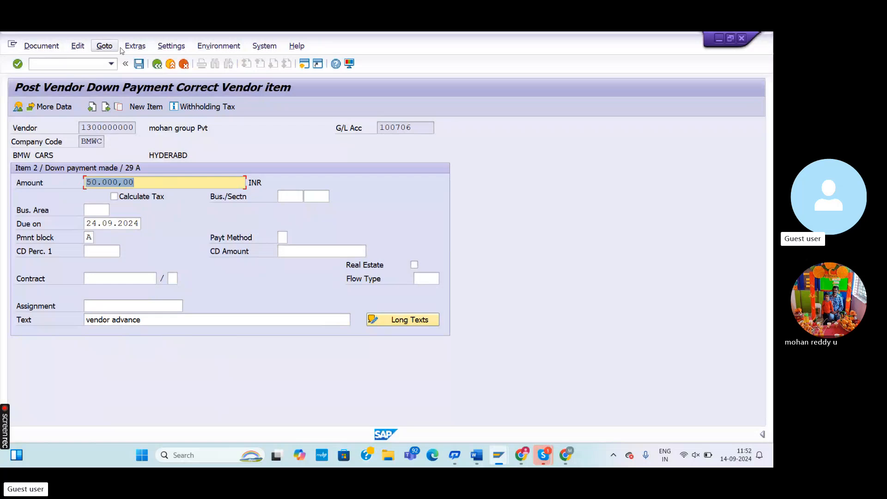
pyautogui.click(47, 48)
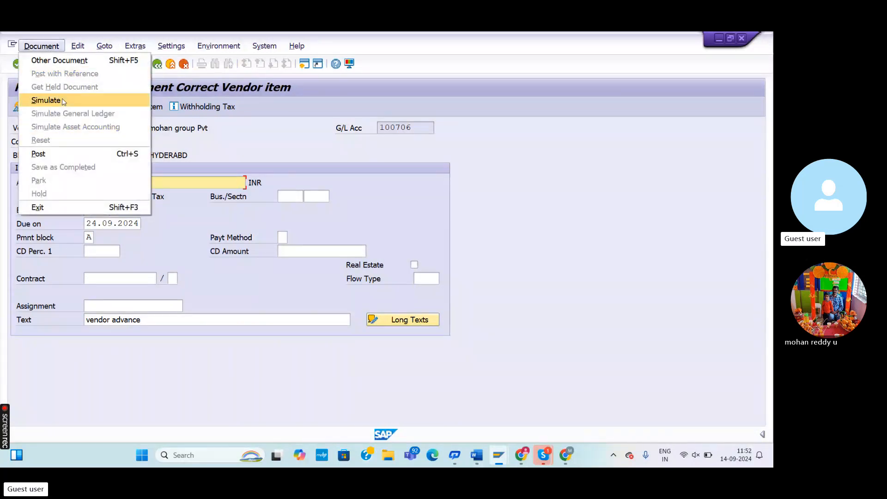
pyautogui.click(46, 100)
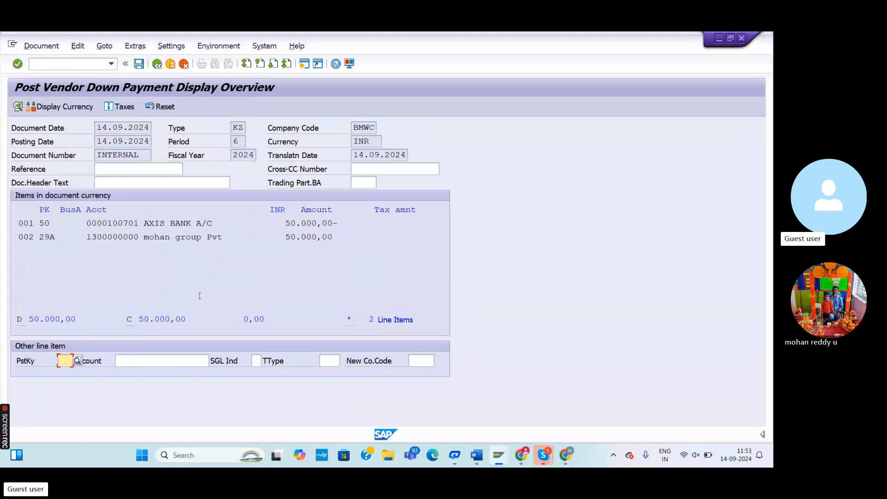
# Review the vendor entries in the Word notes, and examine posting keys 29A and 50 in SAP's simulated document
pyautogui.click(476, 455)
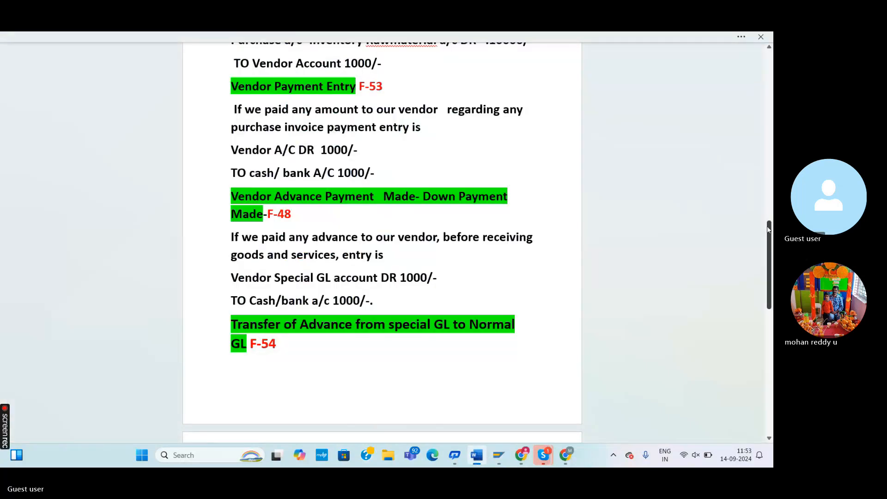
pyautogui.moveTo(769, 230); pyautogui.dragTo(773, 204)
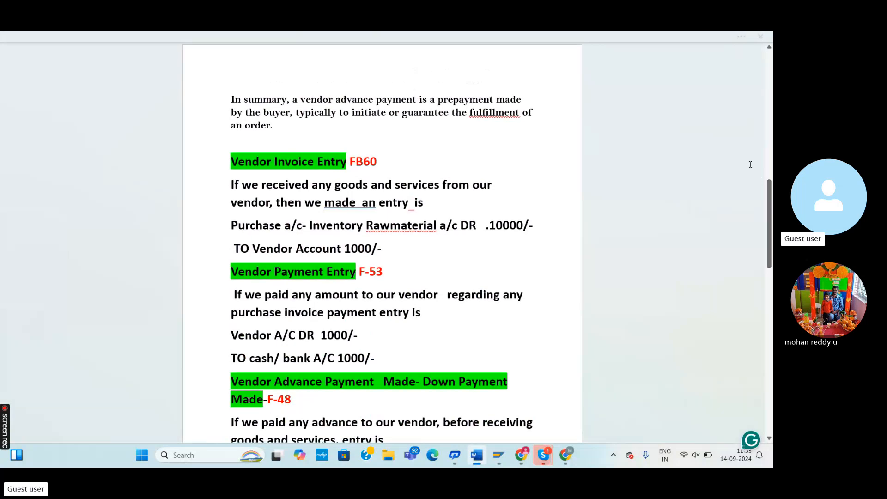
pyautogui.hotkey('alt', 'Tab')
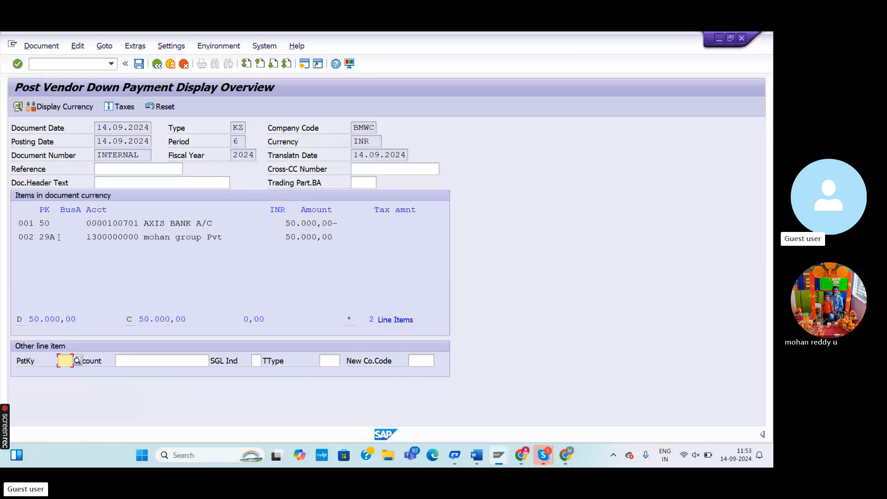
pyautogui.moveTo(58, 237); pyautogui.dragTo(39, 237)
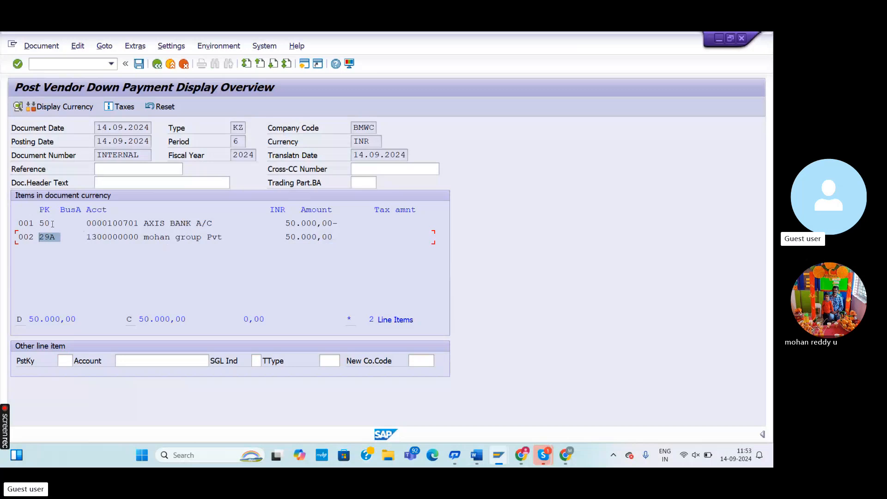
pyautogui.moveTo(52, 224); pyautogui.dragTo(36, 223)
# Recheck the vendor payment entry in the Word notes, and switch back to SAP to post the down payment
pyautogui.hotkey('alt', 'Tab')
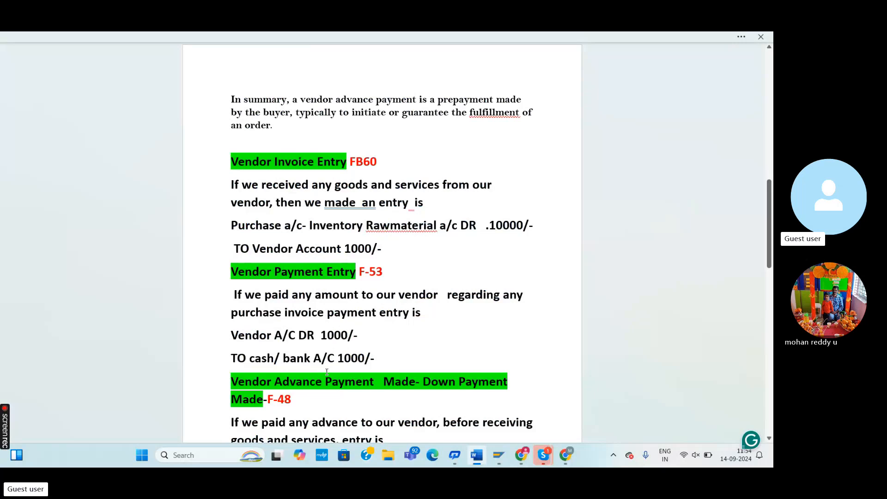
pyautogui.click(369, 361)
pyautogui.hotkey('alt', 'Tab')
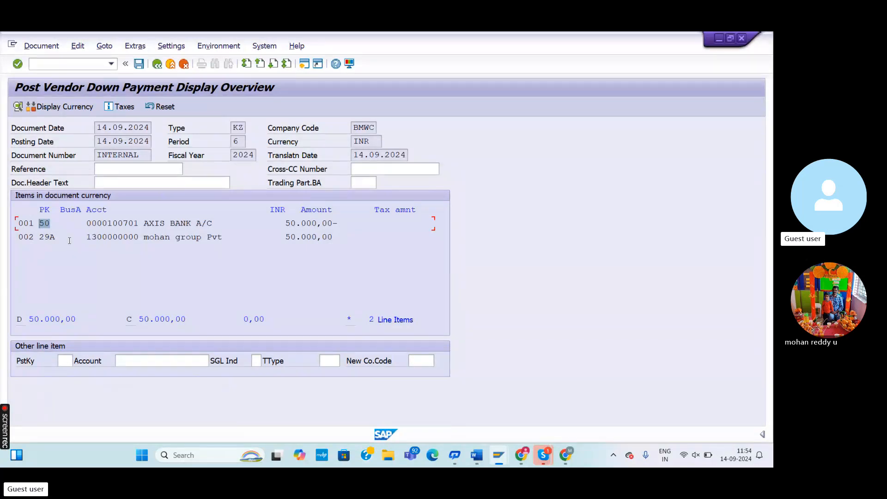
pyautogui.click(138, 64)
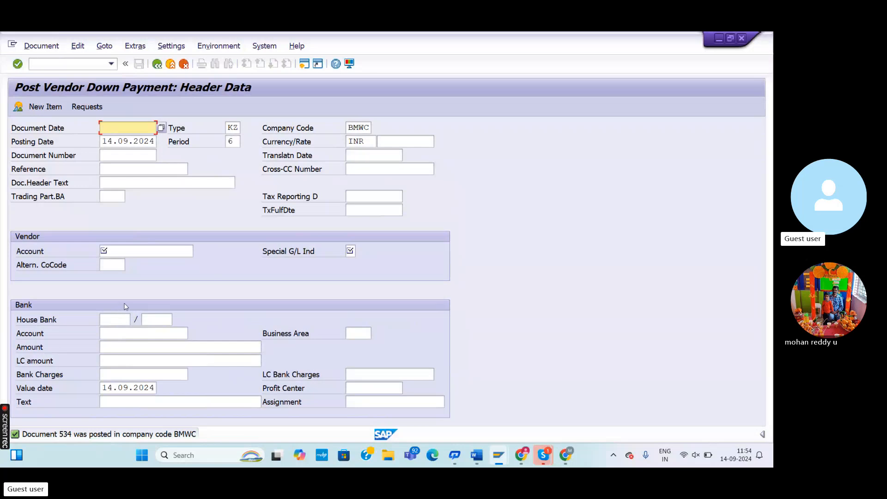
# Leave the down payment transaction and run FBL1N to open the vendor line item display
pyautogui.click(96, 65)
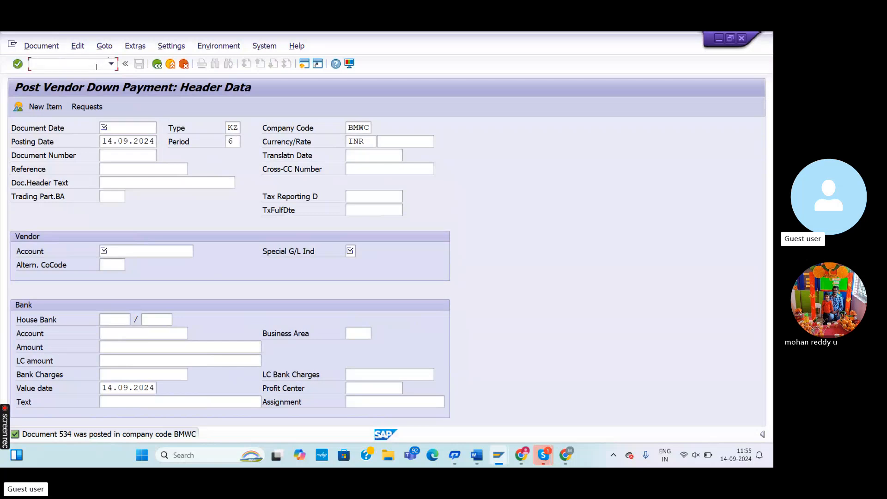
pyautogui.write('FB////')
pyautogui.press('BackSpace')
pyautogui.press('BackSpace')
pyautogui.press('BackSpace')
pyautogui.press('BackSpace')
pyautogui.press('BackSpace')
pyautogui.press('BackSpace')
pyautogui.write('/NFBL1M')
pyautogui.press('Return')
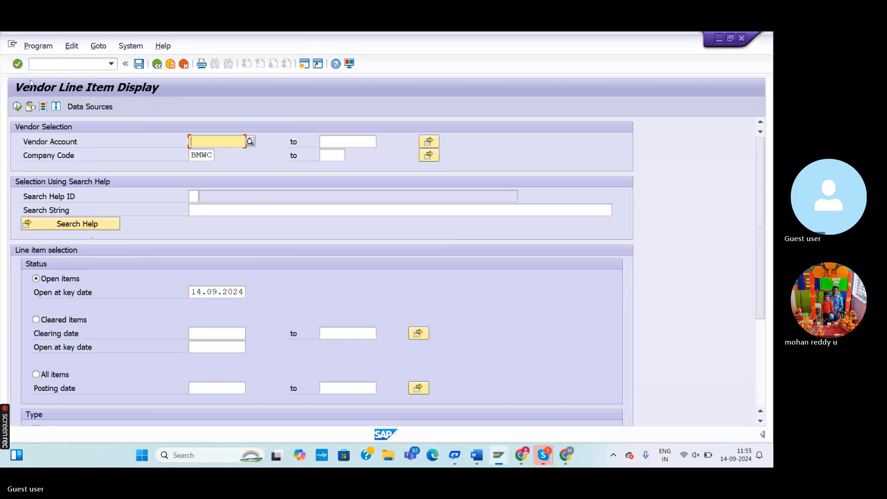
# List the open normal items of all vendors in company code BMWC and look through them
pyautogui.click(18, 107)
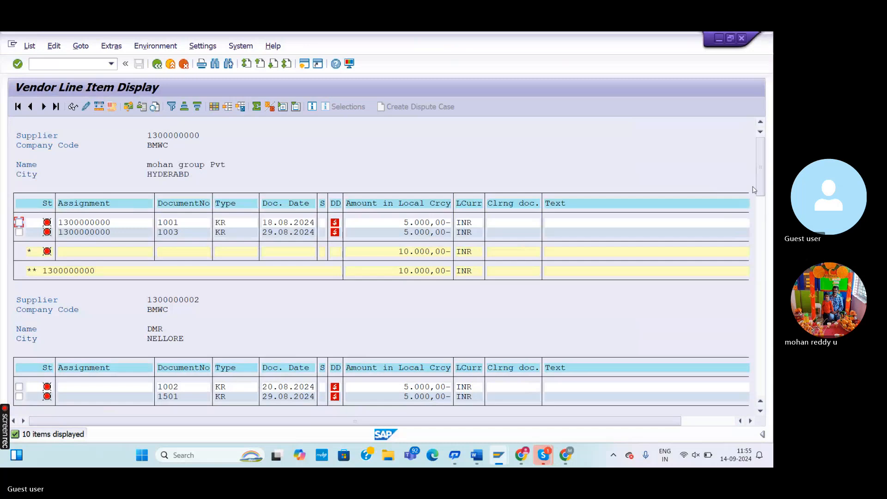
pyautogui.moveTo(761, 179); pyautogui.dragTo(771, 337)
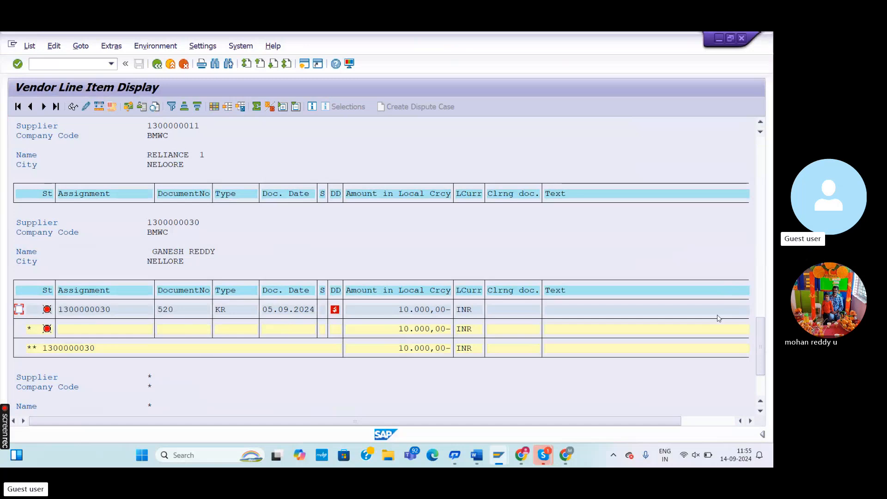
pyautogui.moveTo(760, 338); pyautogui.dragTo(754, 220)
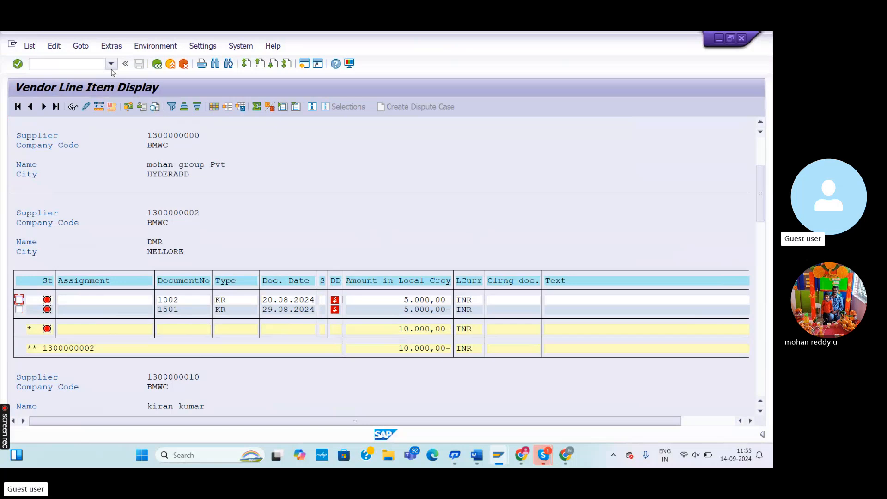
# Run FAGLB03 for the G/L account balance display and load variant SAP&1
pyautogui.click(89, 63)
pyautogui.write('/NF')
pyautogui.write('AGLB03')
pyautogui.press('Return')
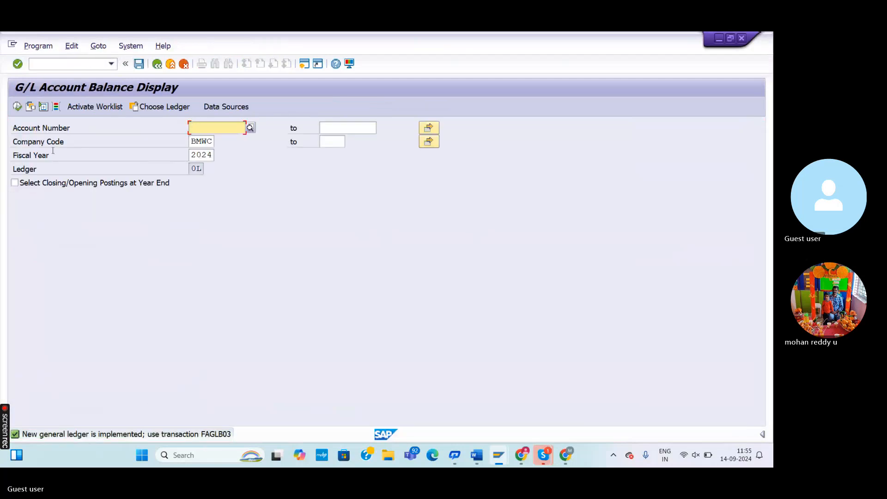
pyautogui.click(17, 107)
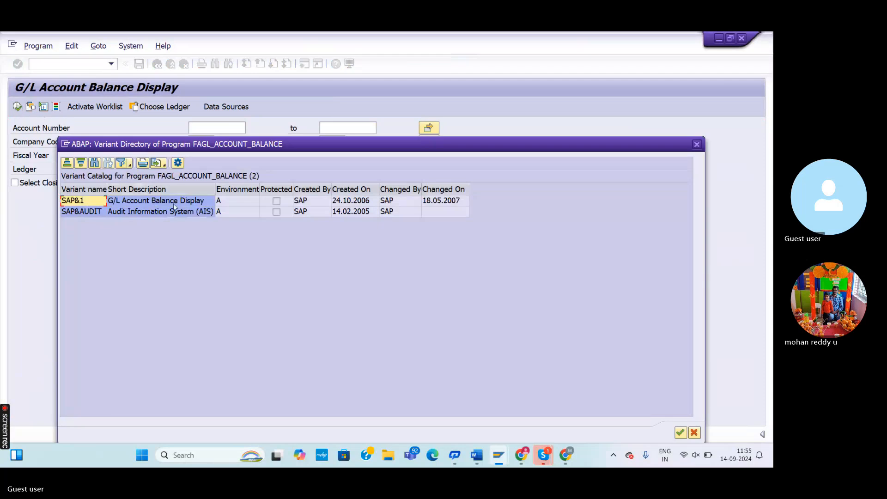
pyautogui.doubleClick(97, 202)
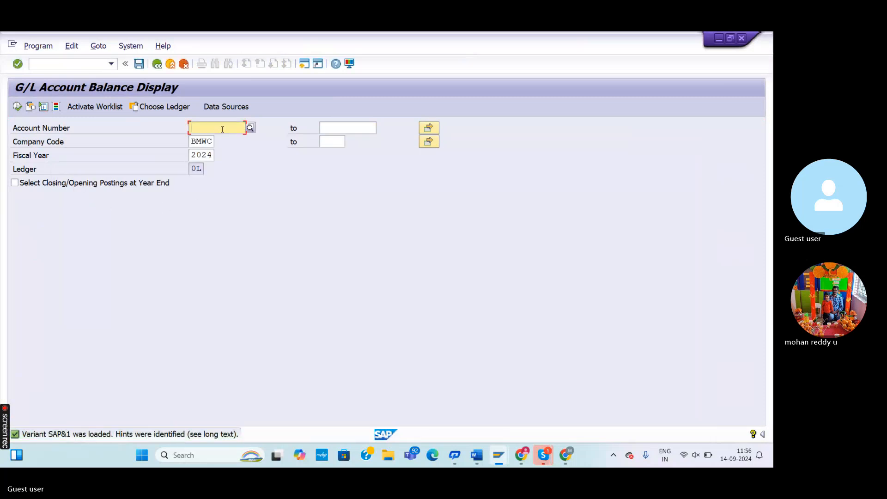
# Try to display the 2024 G/L balance using the vendor's account number, and leave the balance report
pyautogui.write('13')
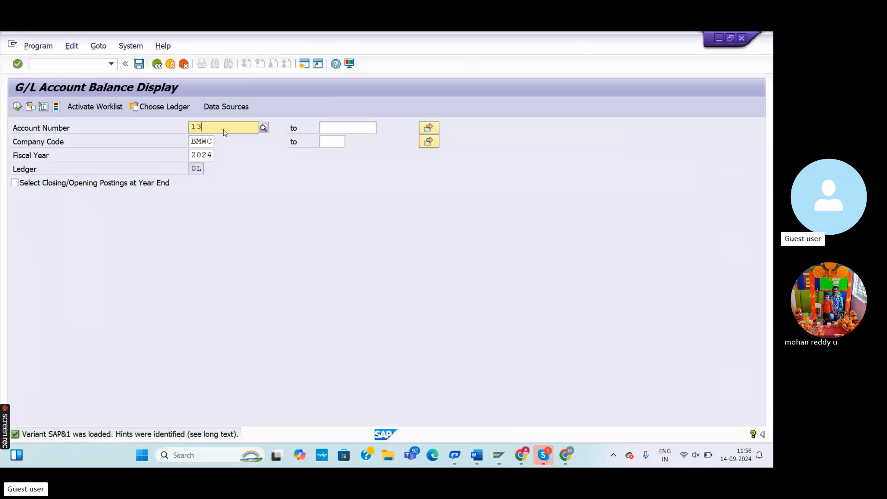
pyautogui.write('00000000')
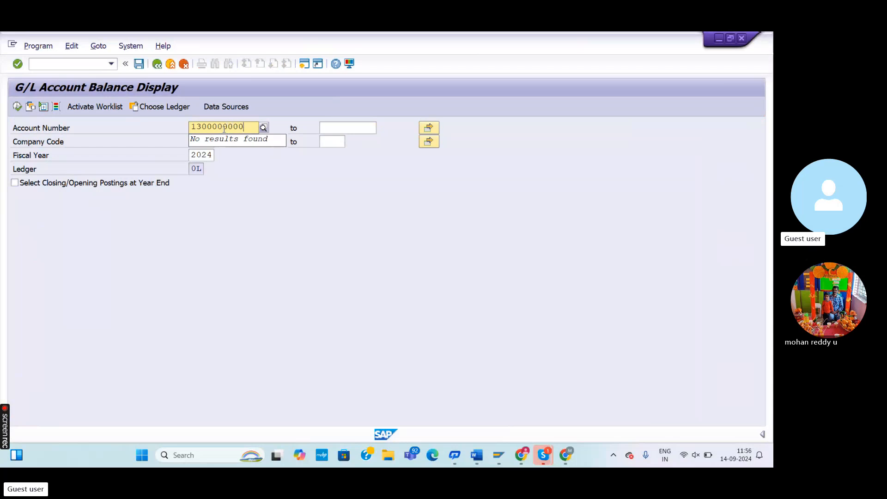
pyautogui.click(19, 107)
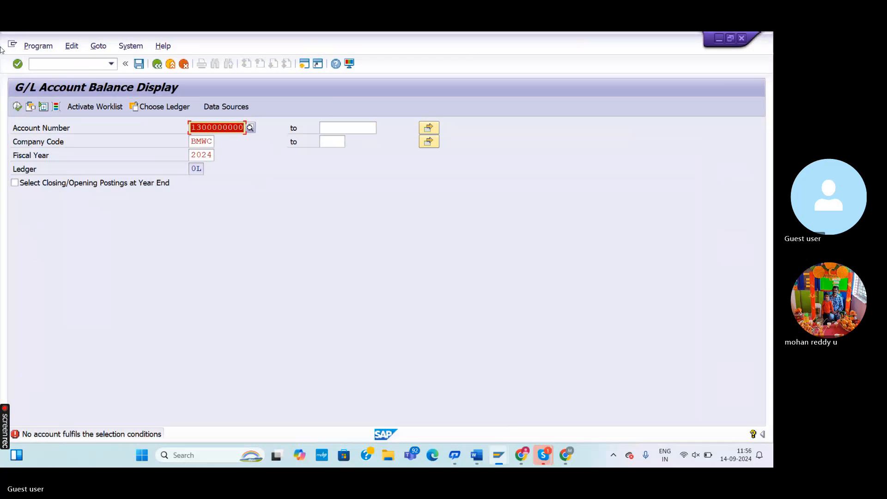
pyautogui.press('Return')
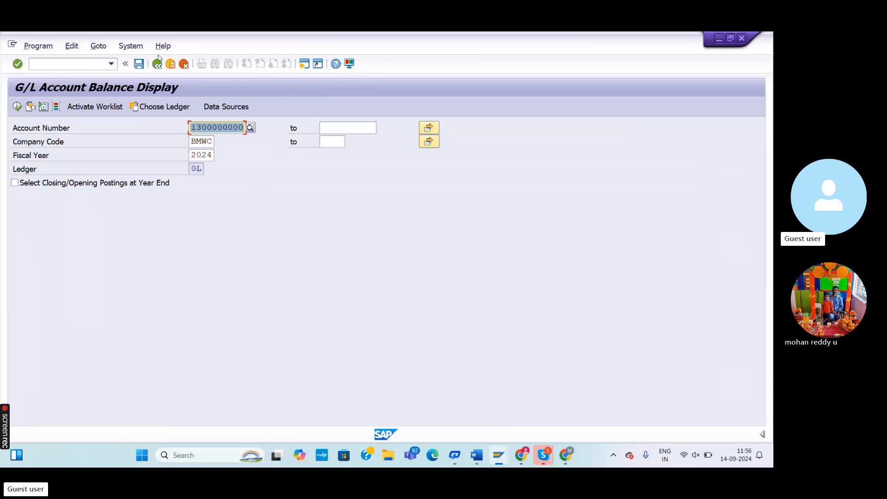
pyautogui.click(157, 63)
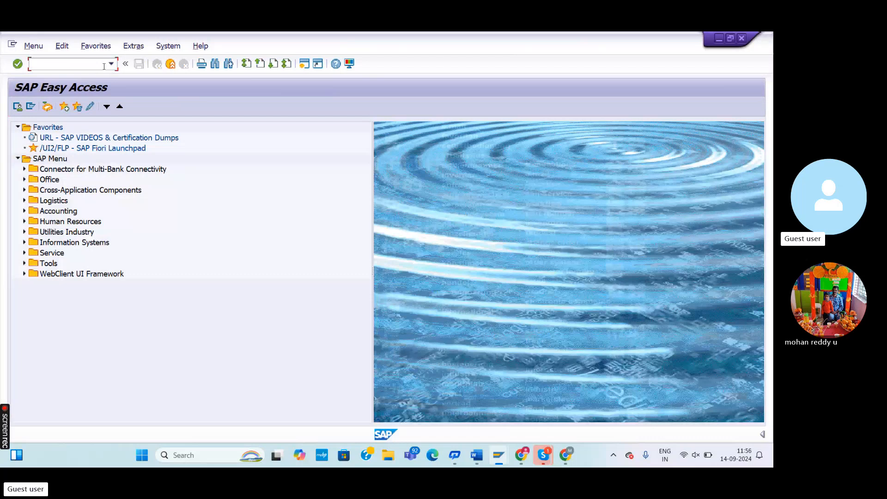
# Reopen the vendor line item display by running FBL1N from SAP Easy Access
pyautogui.write('FBLN')
pyautogui.press('BackSpace')
pyautogui.write('N')
pyautogui.press('Return')
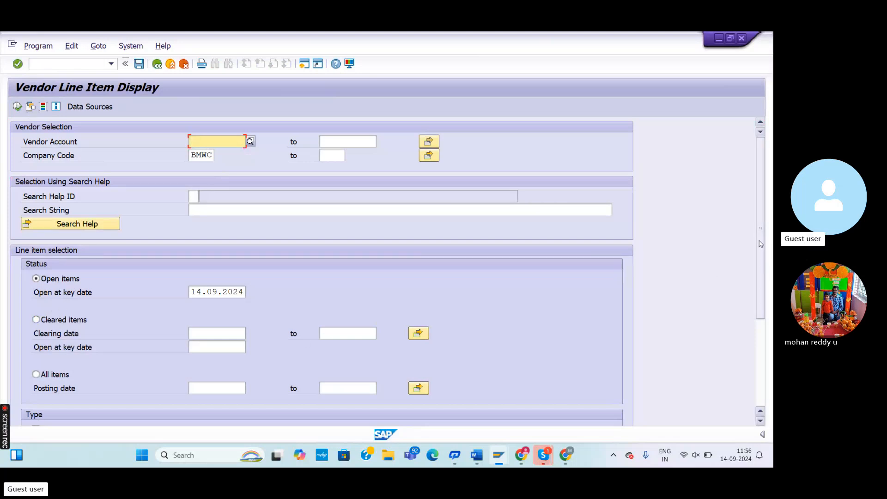
# Include special G/L transactions, exclude normal items, and list the open vendor items for company code BMWC
pyautogui.scroll(-3, 766, 294)
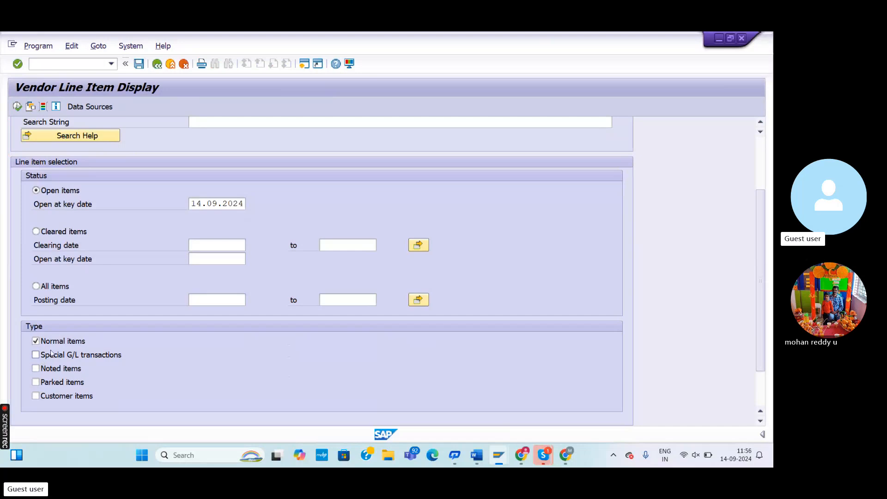
pyautogui.click(75, 354)
pyautogui.click(36, 341)
pyautogui.scroll(5, 749, 301)
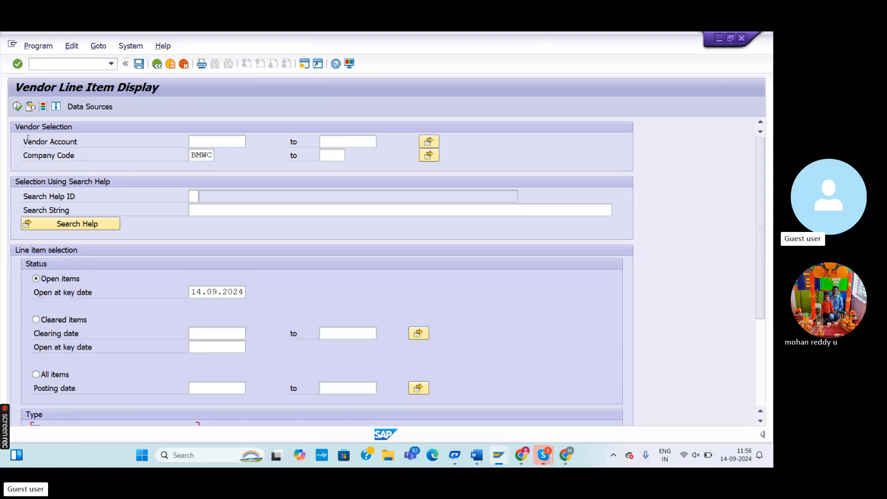
pyautogui.click(18, 107)
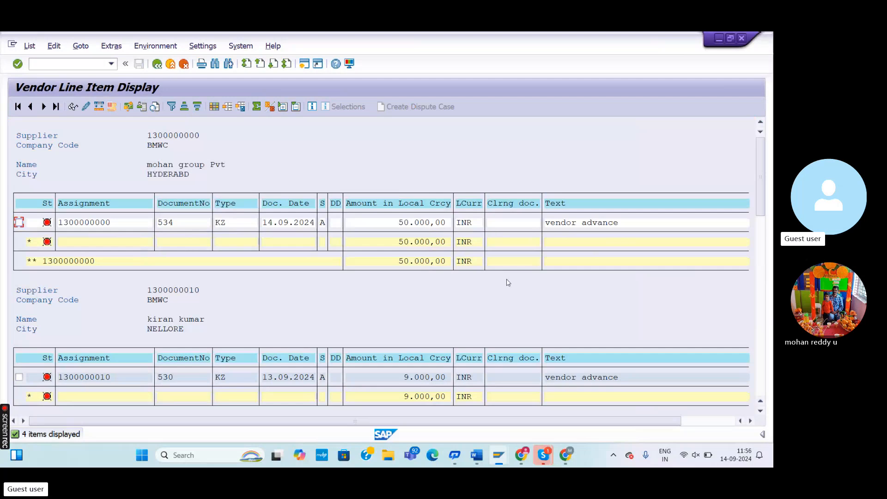
# Leave the vendor line item display and open vendor invoice entry (FB60) for company code BMWC
pyautogui.click(157, 64)
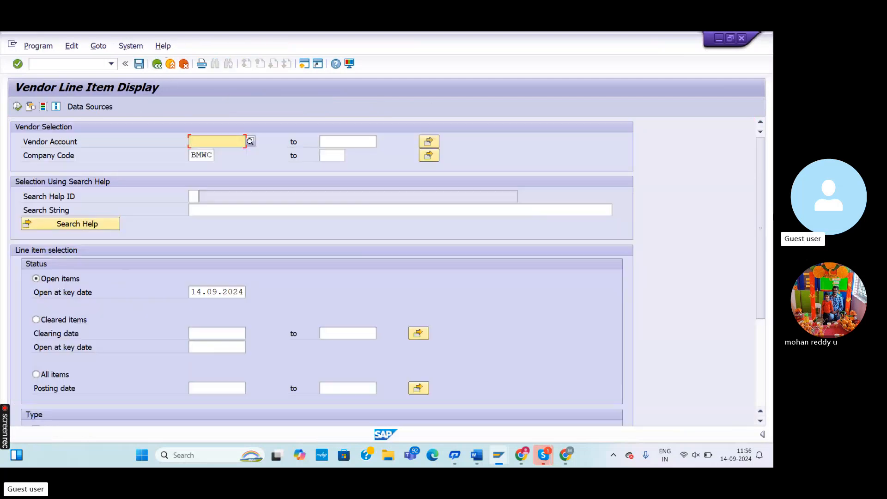
pyautogui.scroll(-3, 767, 206)
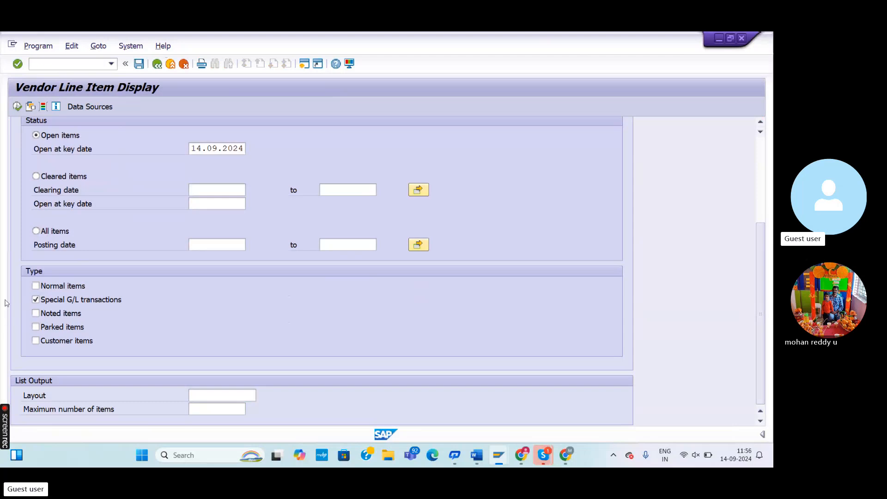
pyautogui.click(37, 287)
pyautogui.click(82, 68)
pyautogui.write('/N')
pyautogui.press('Return')
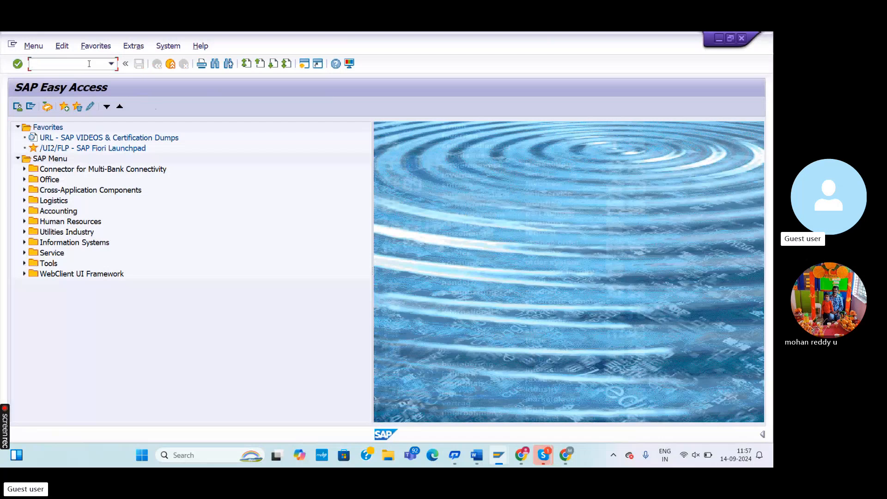
pyautogui.write('MIRO')
pyautogui.press('Return')
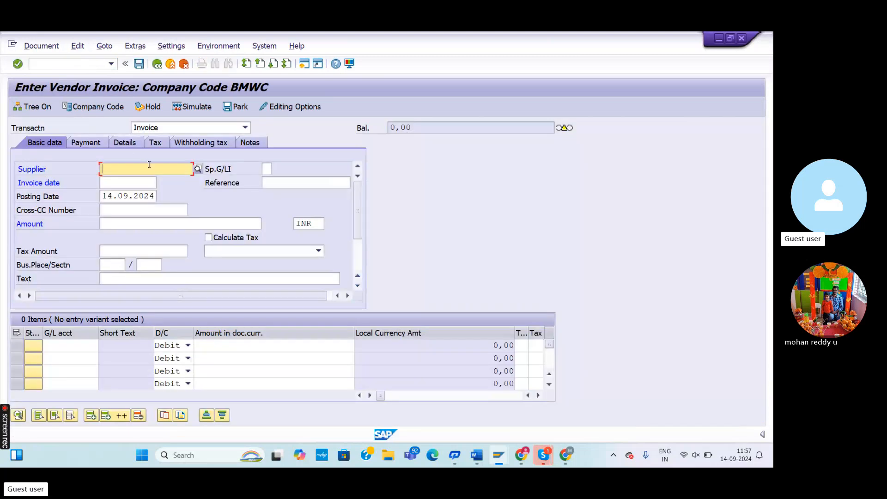
# Fill in the invoice header with supplier mohan group Pvt, invoice date 14.09.2024 and an amount of 50000 INR
pyautogui.write('13')
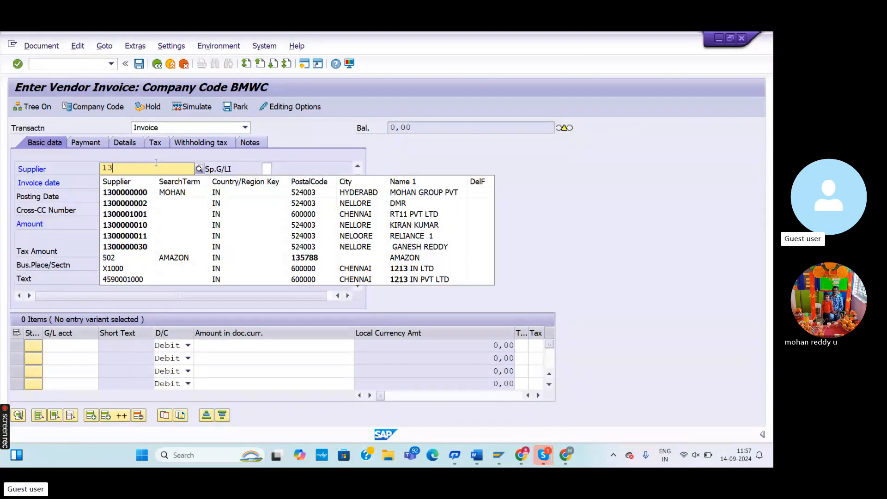
pyautogui.click(112, 192)
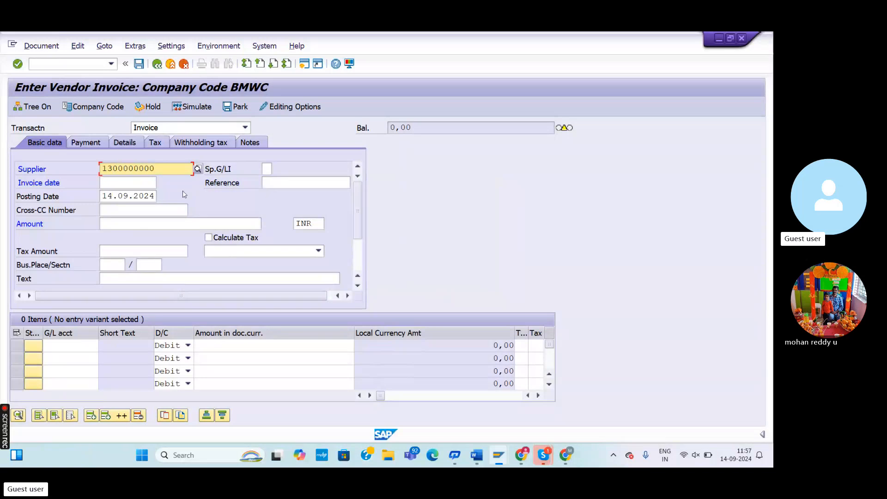
pyautogui.click(118, 184)
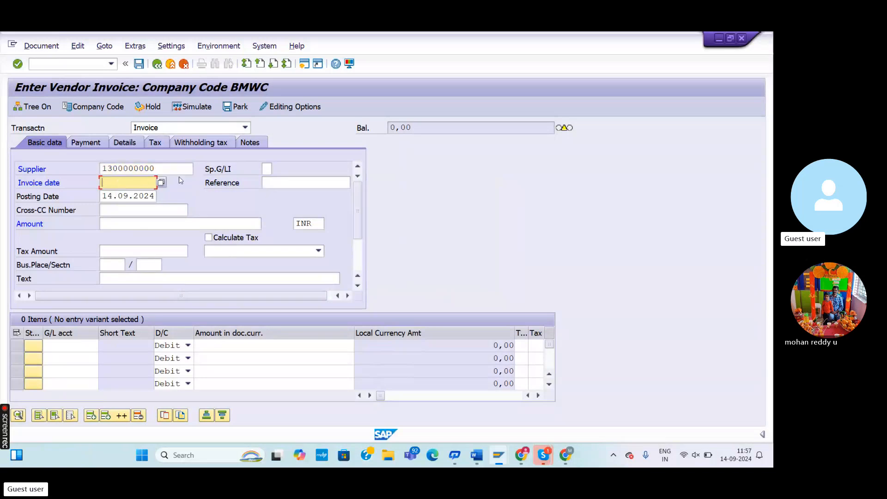
pyautogui.write('14.09.2024')
pyautogui.click(116, 223)
pyautogui.write('50000')
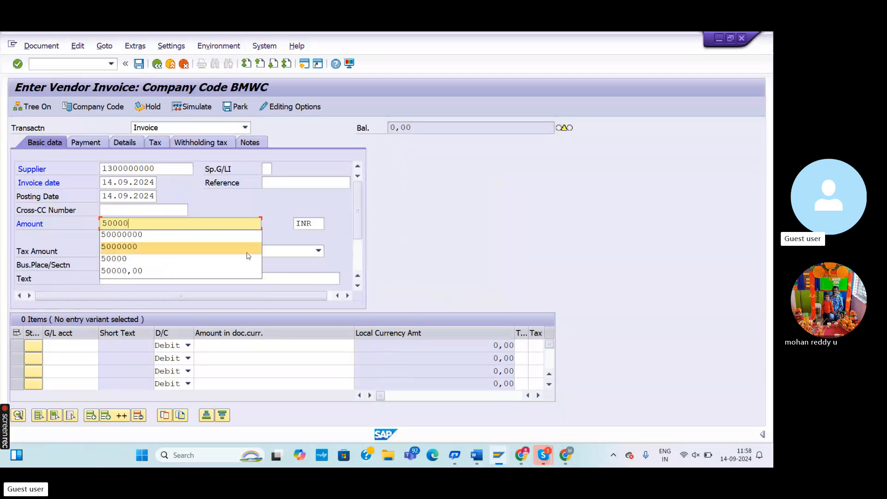
# Add a debit line item of 50000 to the inventory ramaterial G/L account 100707, chosen from the account search
pyautogui.click(89, 346)
pyautogui.click(104, 347)
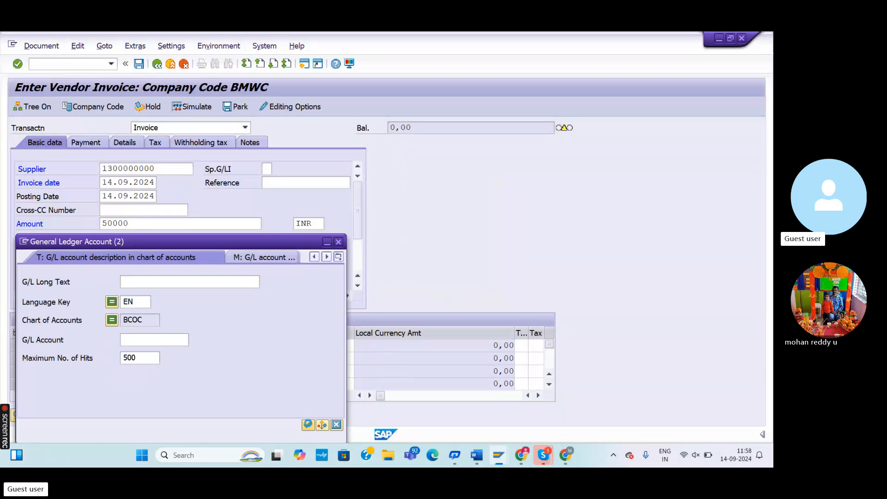
pyautogui.click(307, 422)
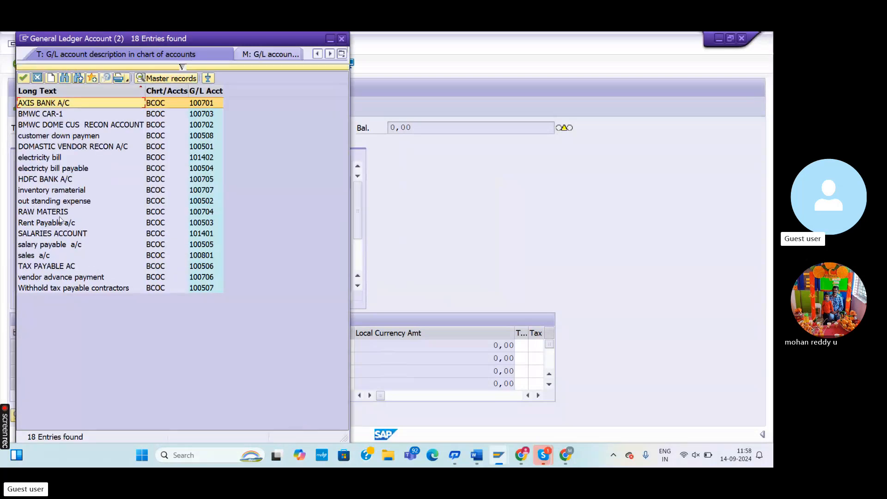
pyautogui.click(51, 190)
pyautogui.click(23, 78)
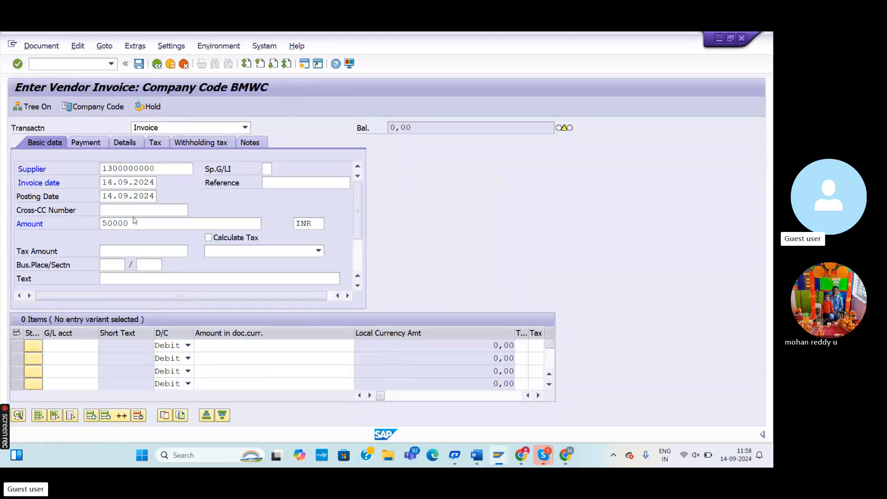
pyautogui.click(245, 345)
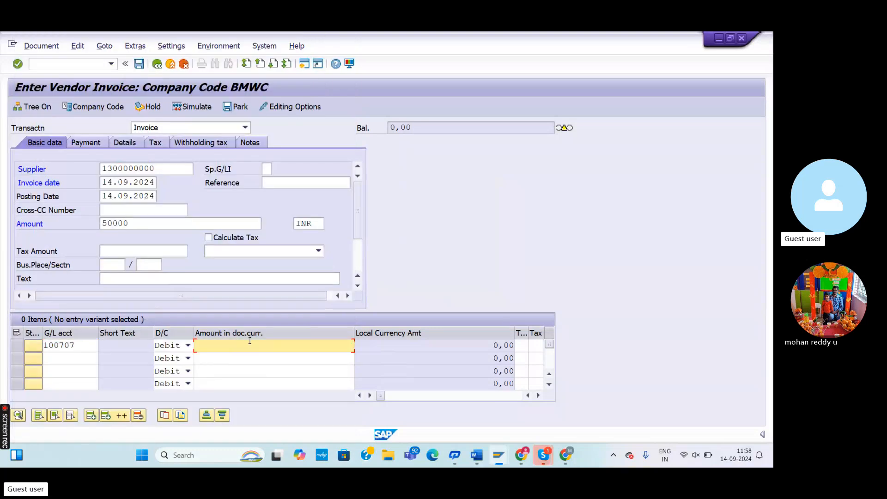
pyautogui.write('5000')
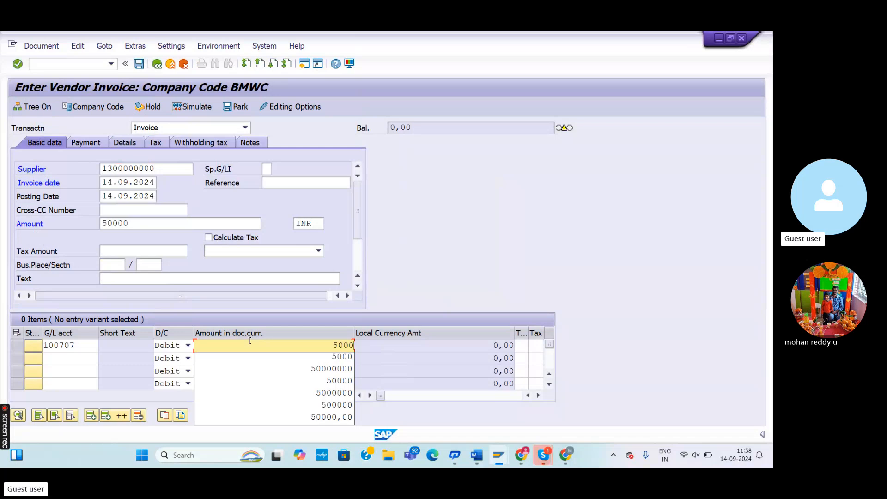
pyautogui.write('0')
pyautogui.click(476, 296)
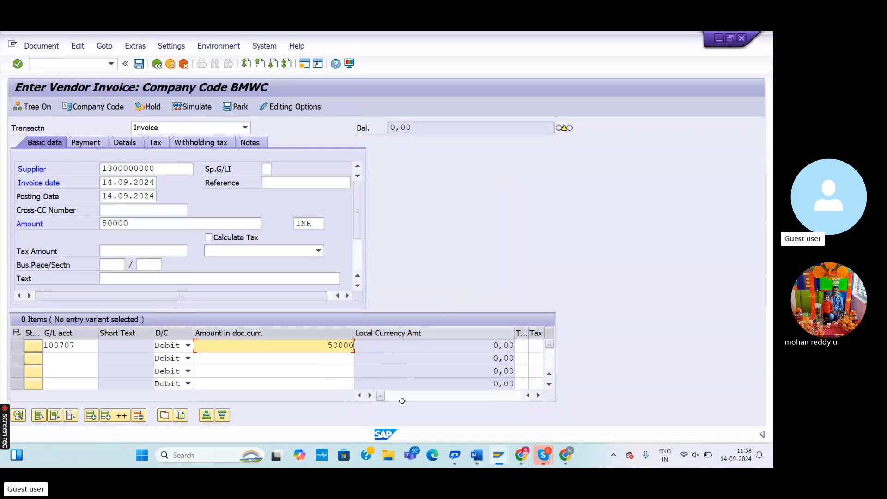
pyautogui.moveTo(381, 396)
pyautogui.mouseDown()
pyautogui.moveTo(446, 395)
pyautogui.moveTo(374, 392)
pyautogui.mouseUp()
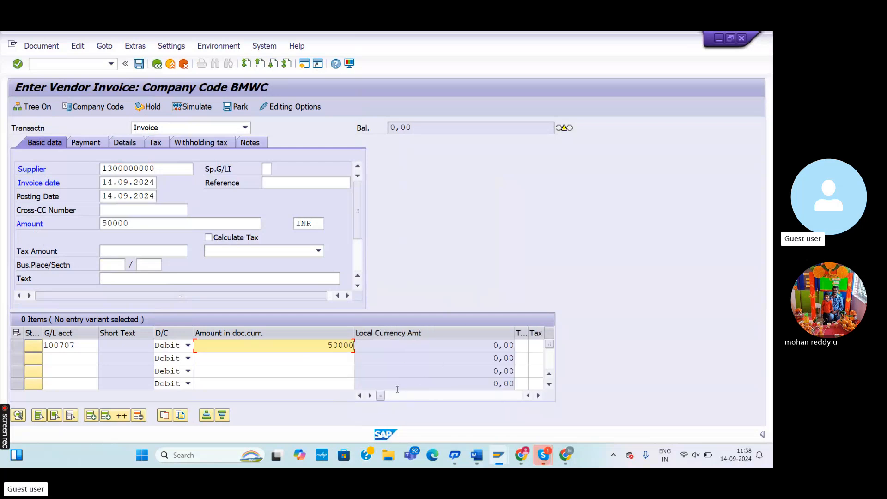
pyautogui.click(396, 395)
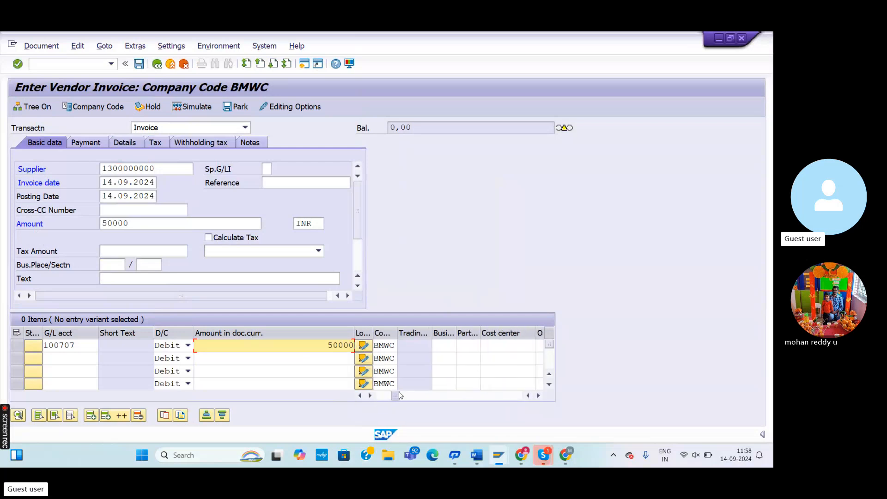
pyautogui.moveTo(401, 395)
pyautogui.mouseDown()
pyautogui.moveTo(469, 396)
pyautogui.moveTo(389, 401)
pyautogui.mouseUp()
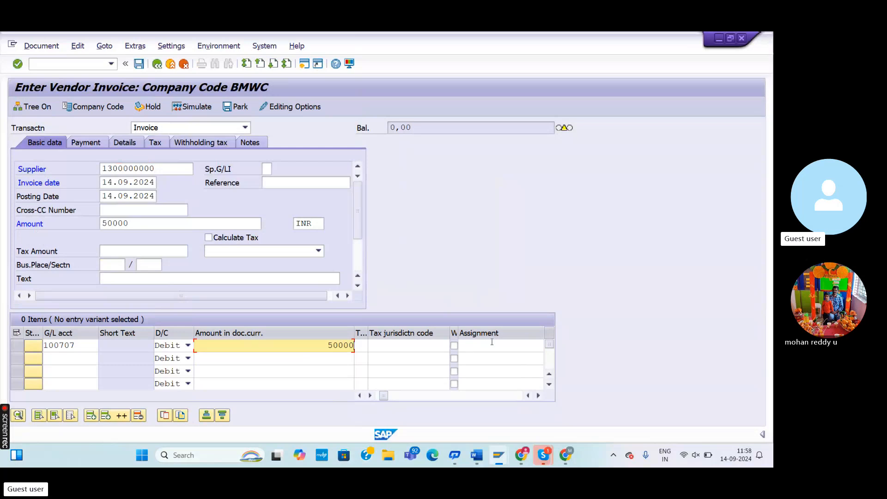
pyautogui.click(388, 399)
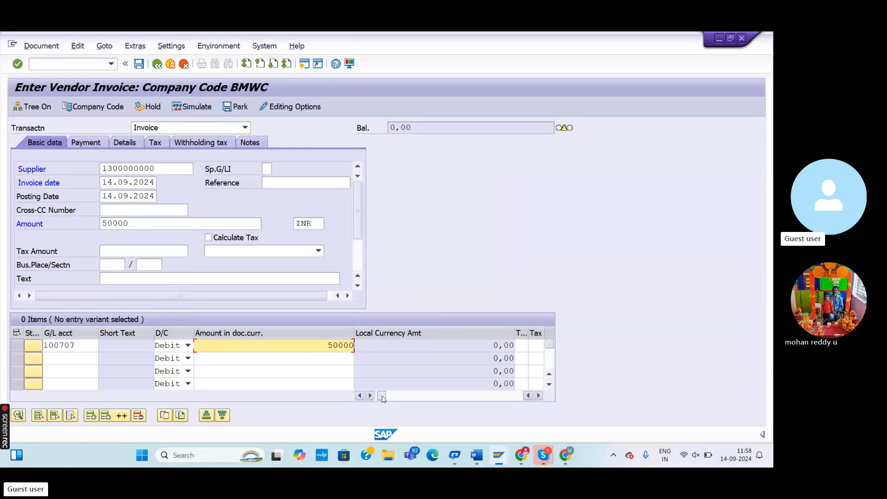
pyautogui.moveTo(387, 398); pyautogui.dragTo(380, 400)
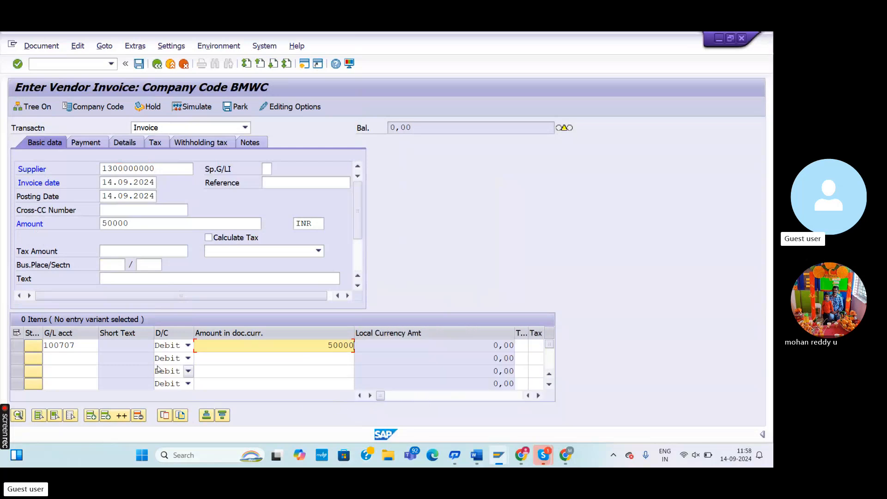
# Simulate the vendor invoice's general ledger entries and post the invoice in company code BMWC
pyautogui.press('Return')
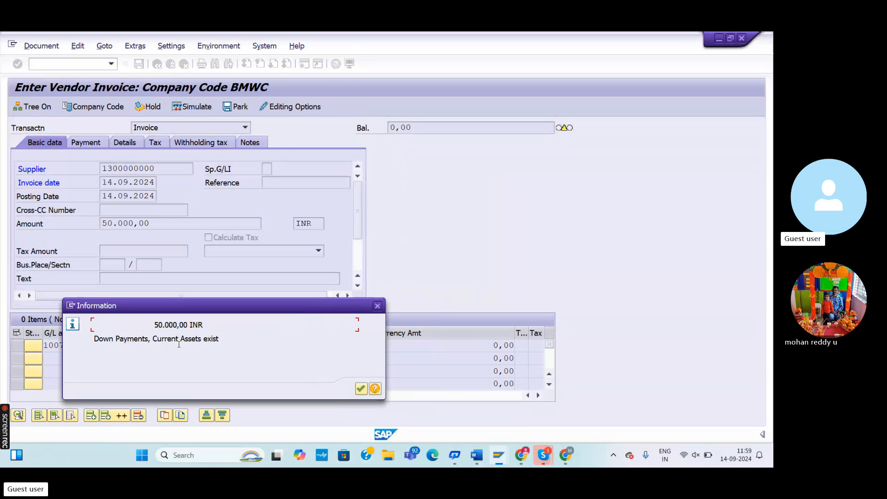
pyautogui.click(363, 389)
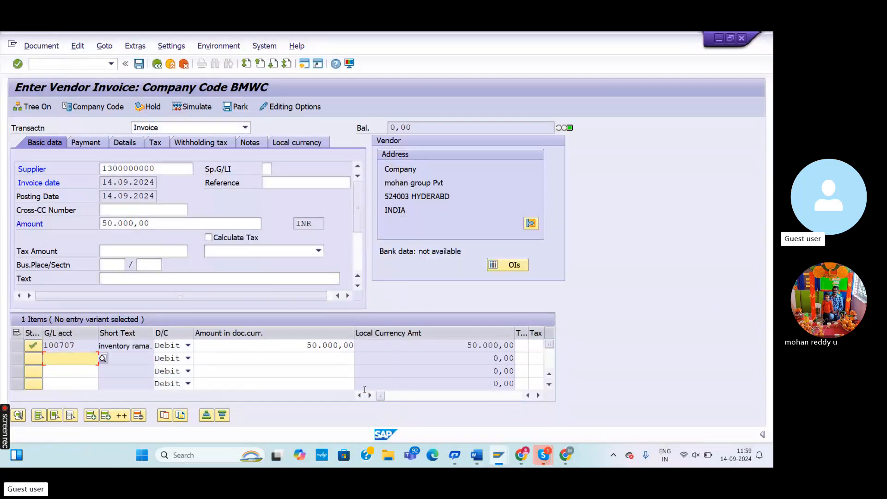
pyautogui.click(42, 46)
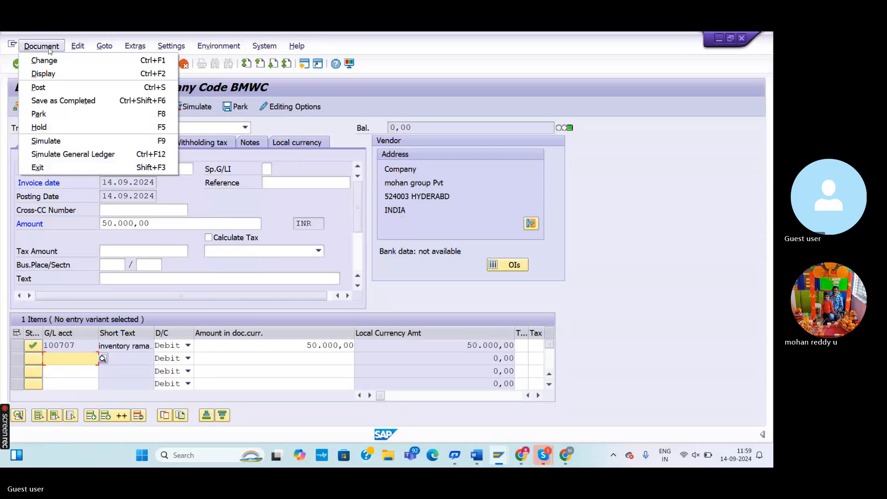
pyautogui.click(65, 143)
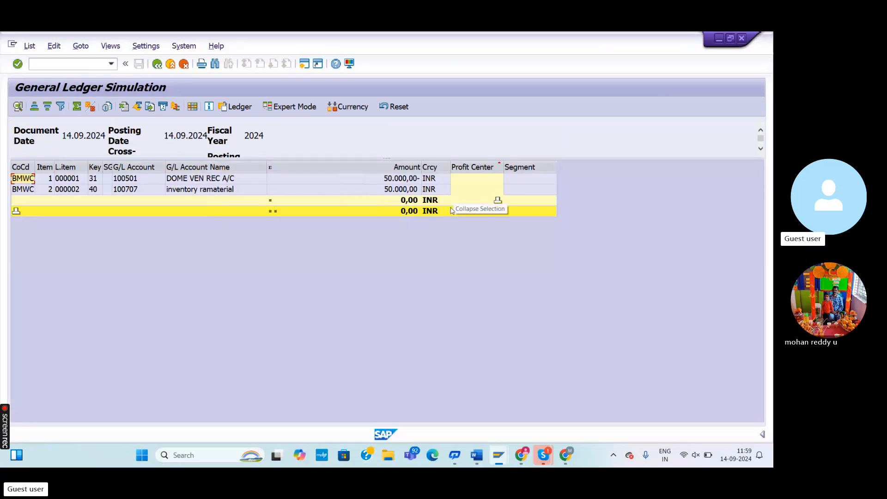
pyautogui.click(158, 64)
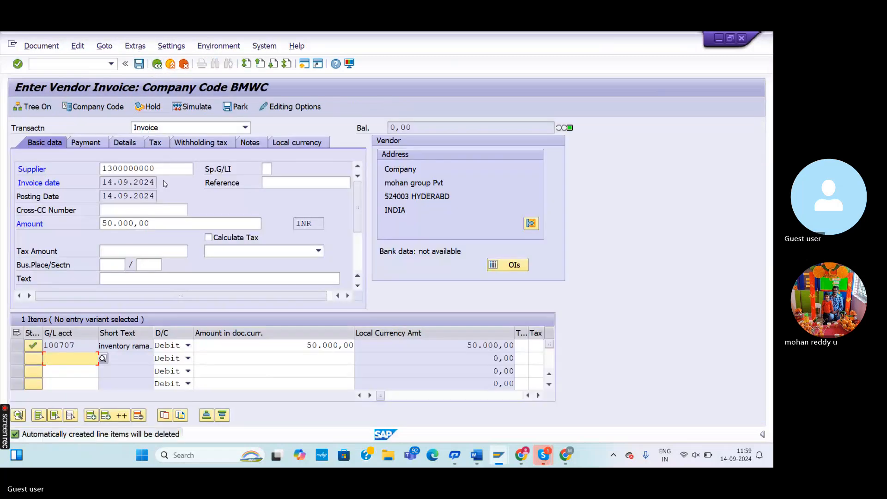
pyautogui.click(139, 64)
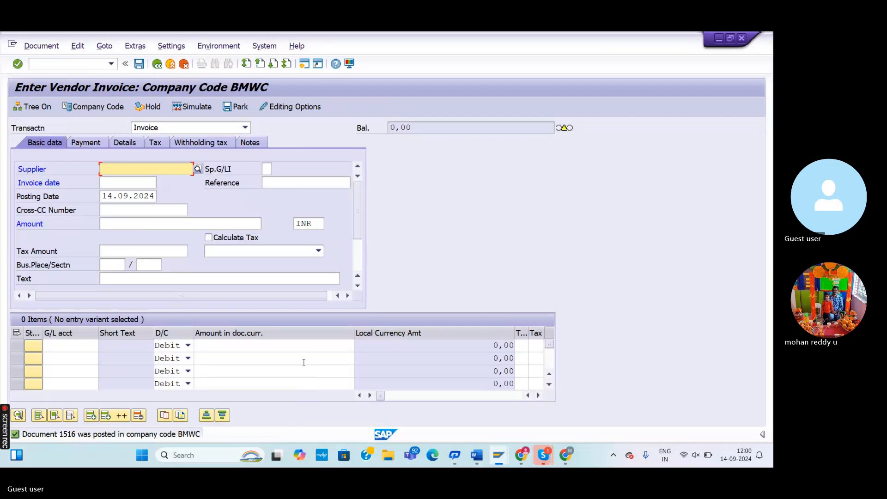
# Run FBL1N from the invoice screen and list the vendor items open at 14.09.2024 for company code BMWC
pyautogui.click(85, 64)
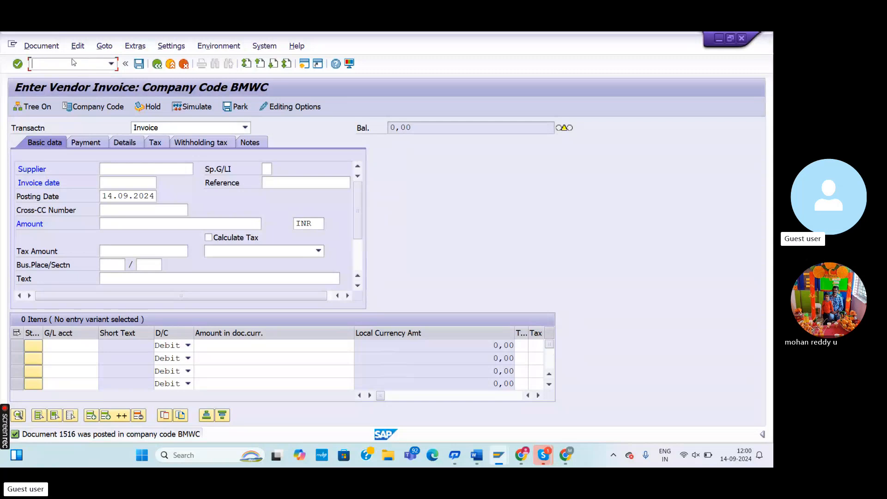
pyautogui.write('/NFBL1N')
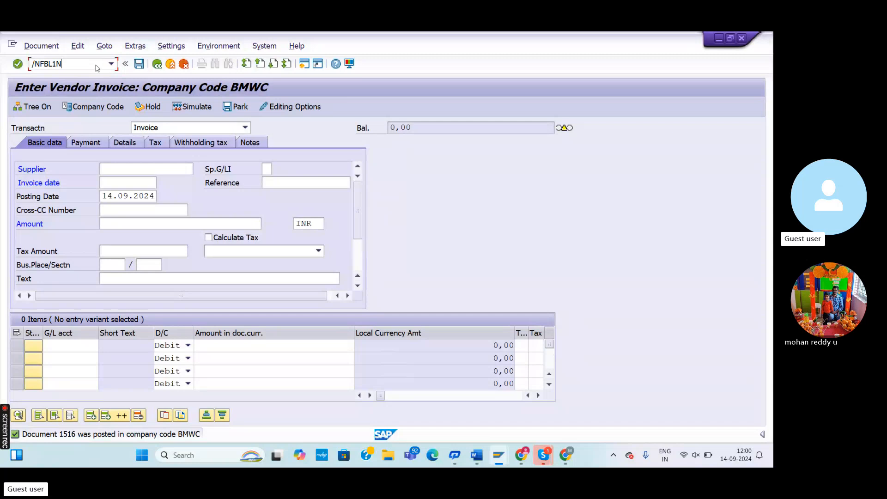
pyautogui.press('Return')
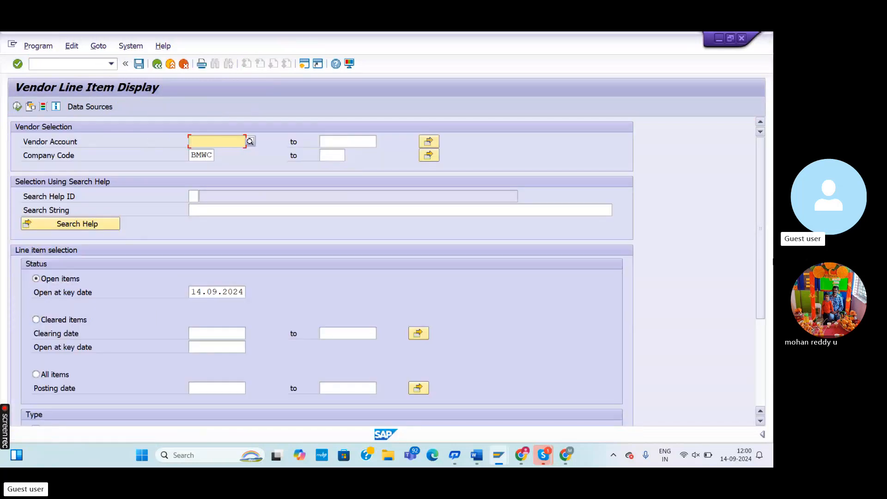
pyautogui.moveTo(761, 248)
pyautogui.mouseDown()
pyautogui.moveTo(774, 333)
pyautogui.moveTo(765, 247)
pyautogui.mouseUp()
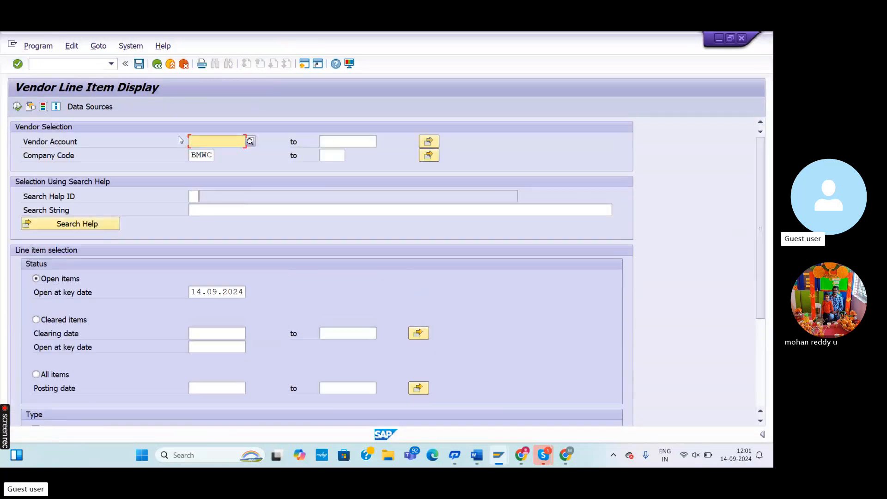
pyautogui.click(19, 107)
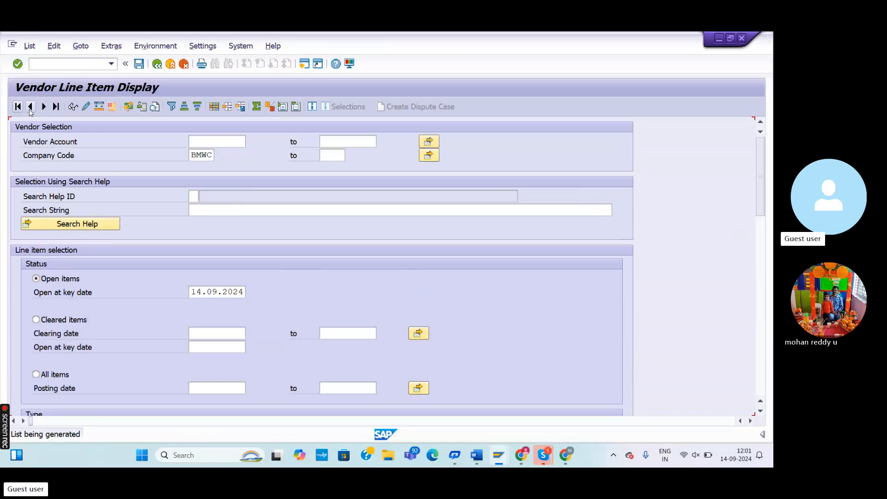
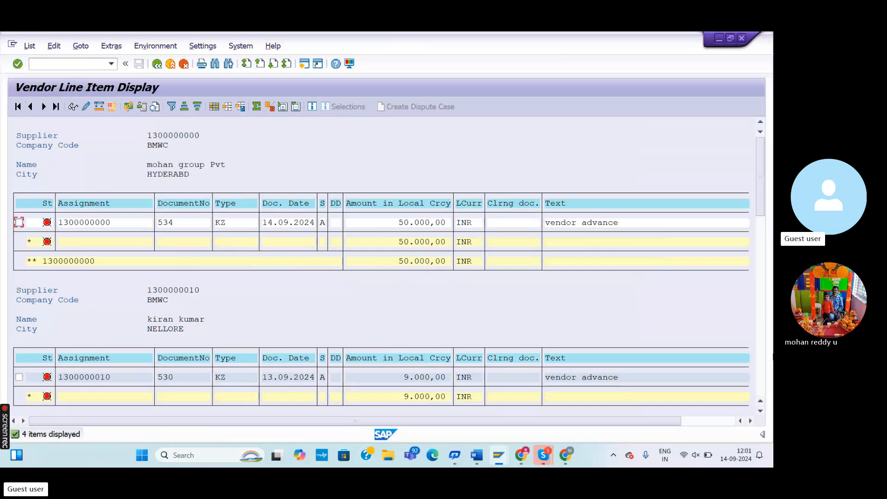
# Switch to the Word notes and review the F-48 down payment entry, focusing on the Vendor Special GL account debit line
pyautogui.click(477, 455)
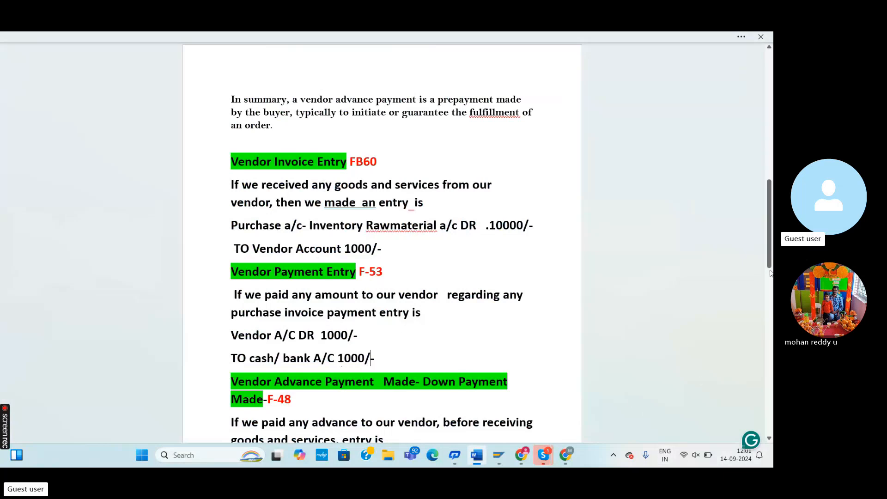
pyautogui.scroll(-3, 661, 313)
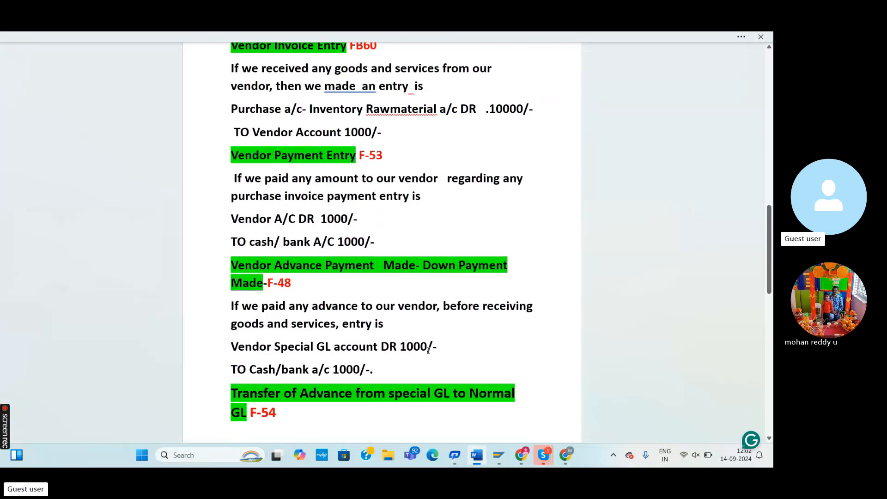
pyautogui.moveTo(230, 349); pyautogui.dragTo(444, 352)
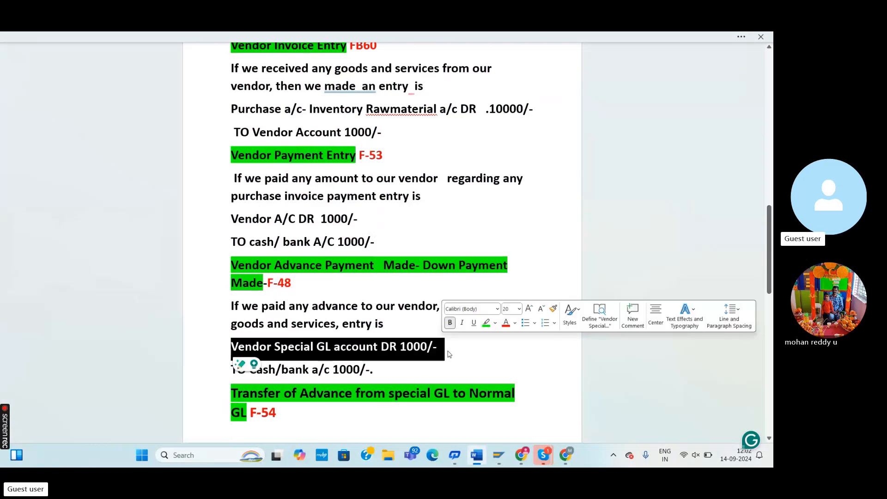
pyautogui.click(446, 350)
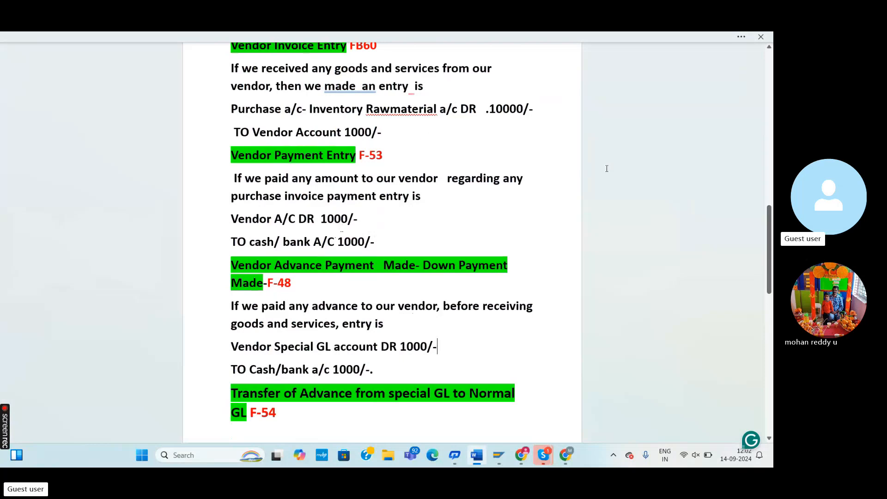
# Review the Word notes on the FB60 vendor account credit line and the F-54 transfer of advance heading
pyautogui.moveTo(233, 134); pyautogui.dragTo(393, 134)
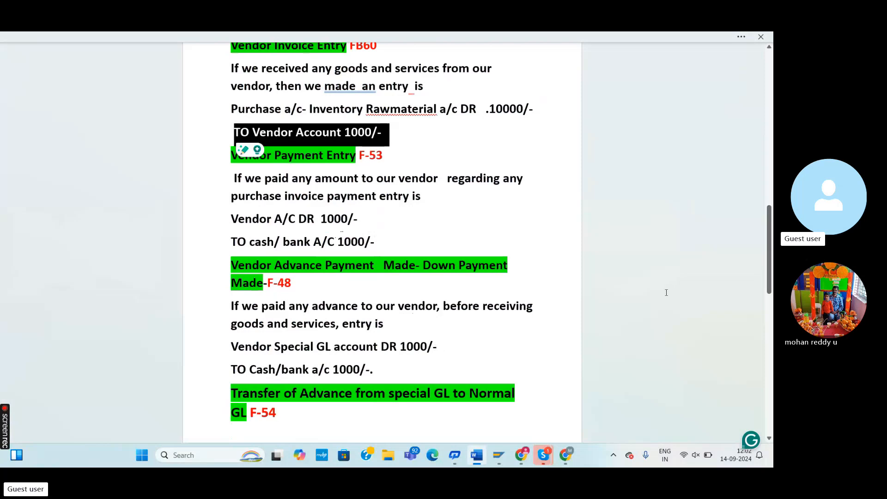
pyautogui.scroll(-5, 763, 249)
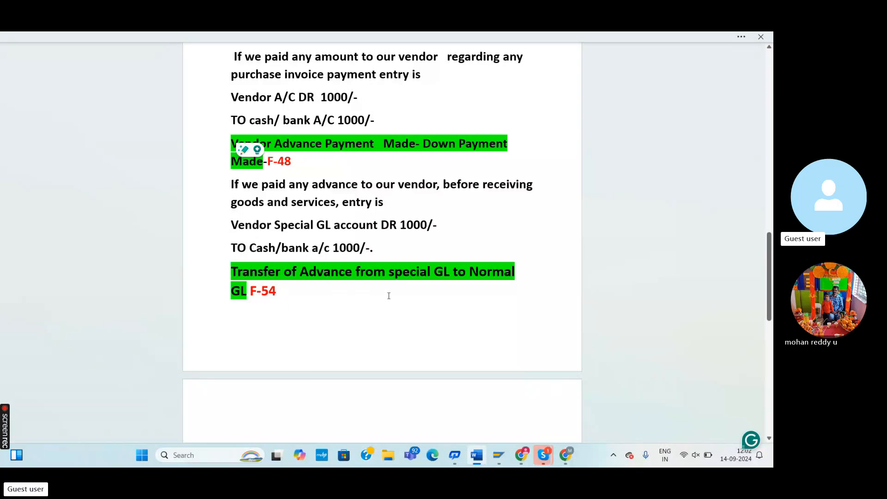
pyautogui.click(312, 291)
# Switch to the SAP vendor line item session and start transaction F-54 to clear the vendor down payment
pyautogui.click(499, 455)
pyautogui.click(492, 408)
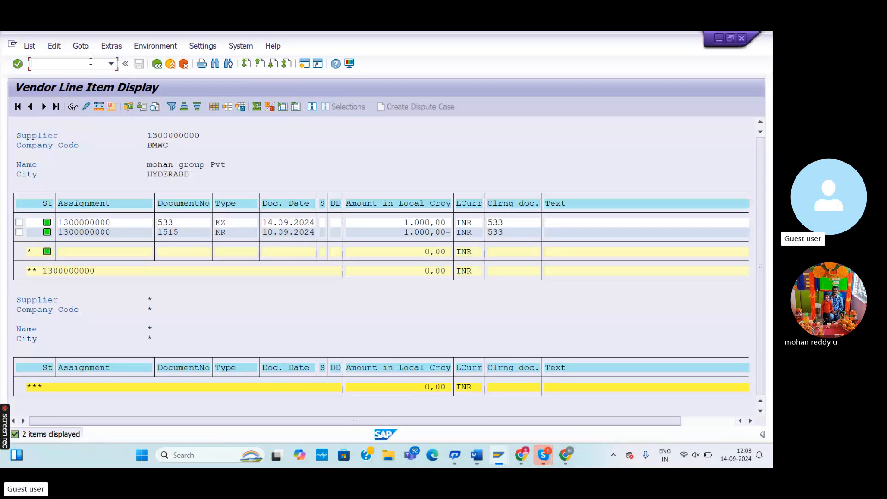
pyautogui.click(98, 65)
pyautogui.write('/NF-54')
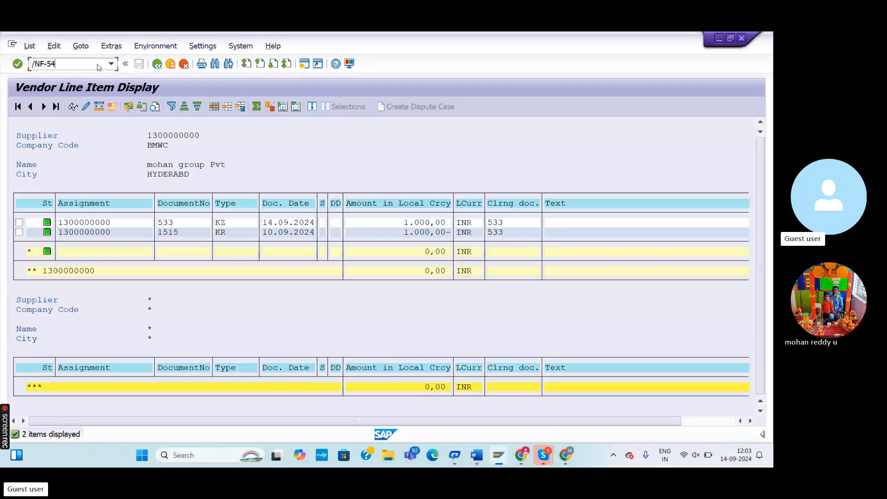
pyautogui.press('Return')
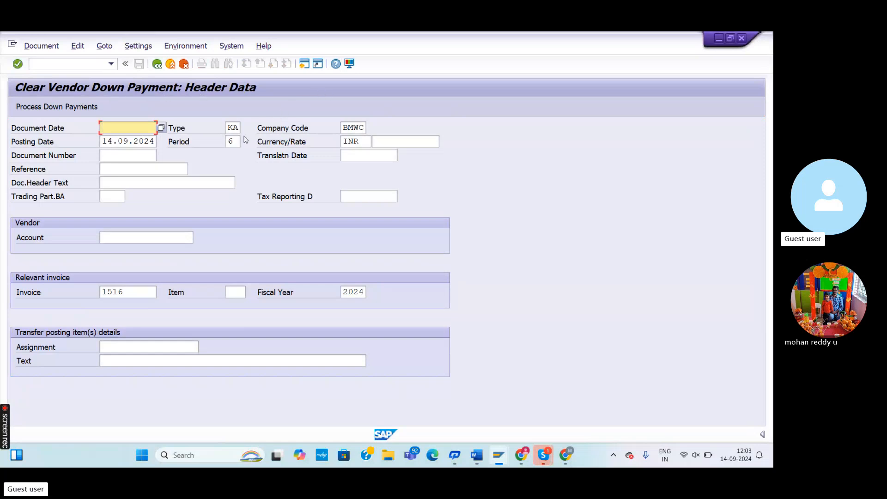
# Switch to the Word notes and review the F-53 Vendor Payment Entry section and the F-54 heading
pyautogui.hotkey('alt', 'Tab')
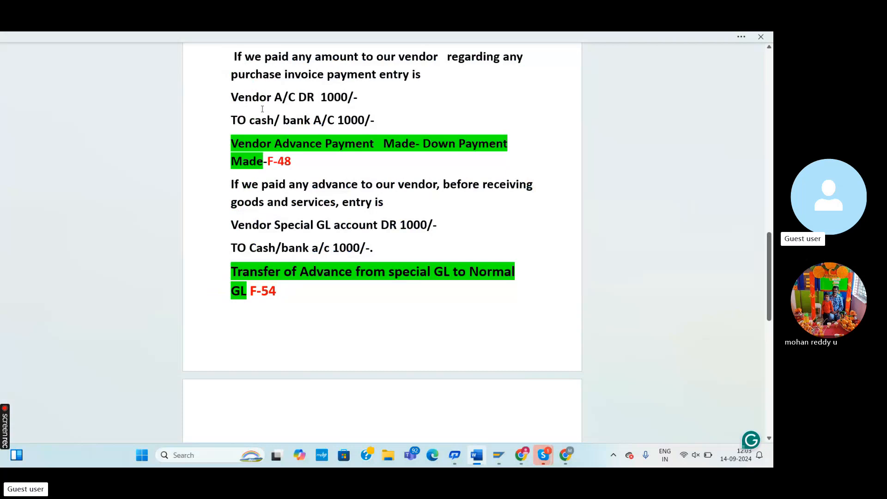
pyautogui.scroll(5, 771, 247)
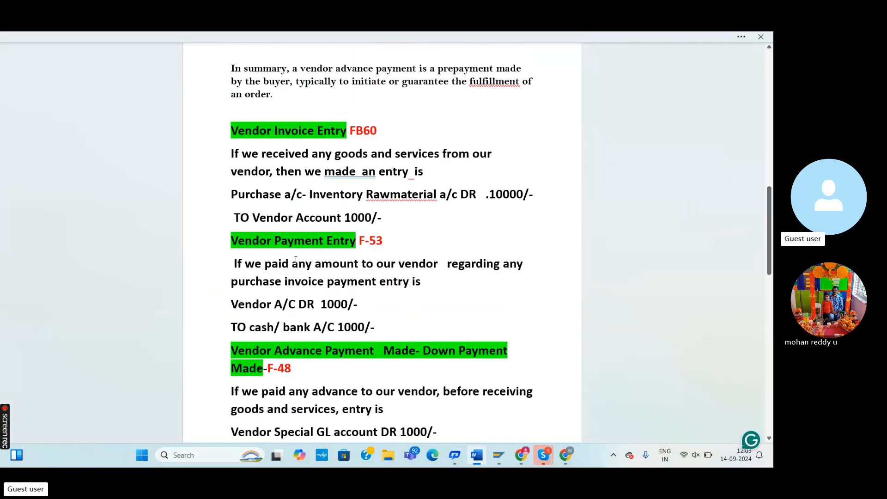
pyautogui.moveTo(375, 327); pyautogui.dragTo(235, 239)
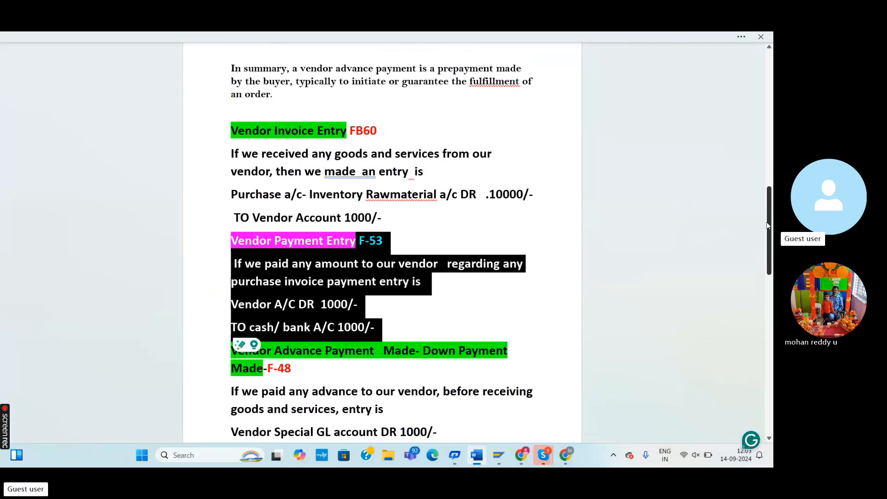
pyautogui.moveTo(770, 227); pyautogui.dragTo(770, 258)
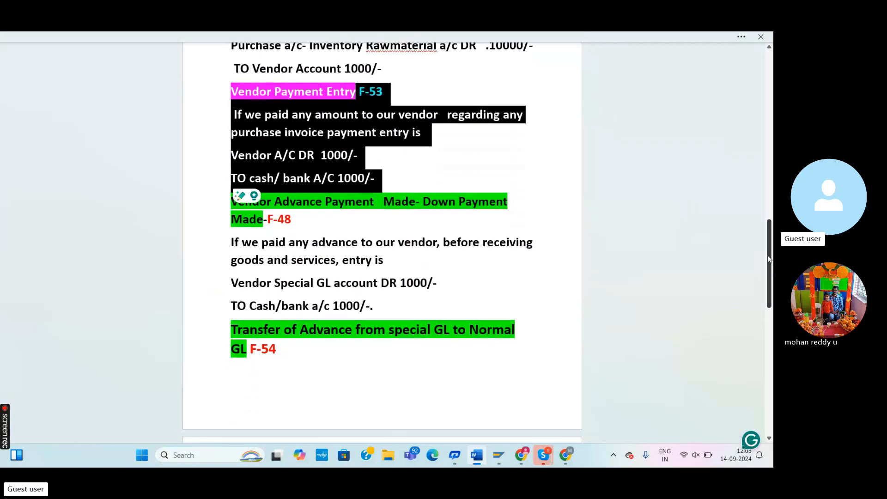
pyautogui.click(287, 353)
# Return to SAP, set the F-54 document date to 14.09.2024, and open the vendor's down payments for processing
pyautogui.hotkey('alt', 'Tab')
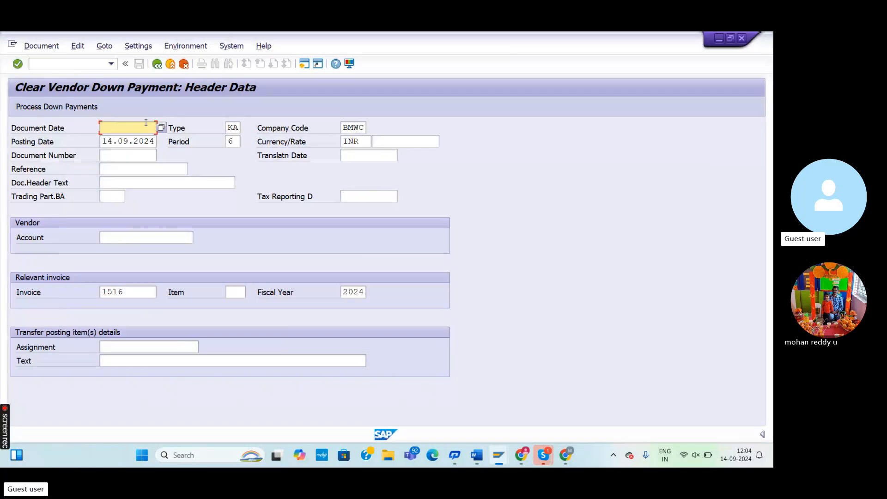
pyautogui.write('14.09.2024')
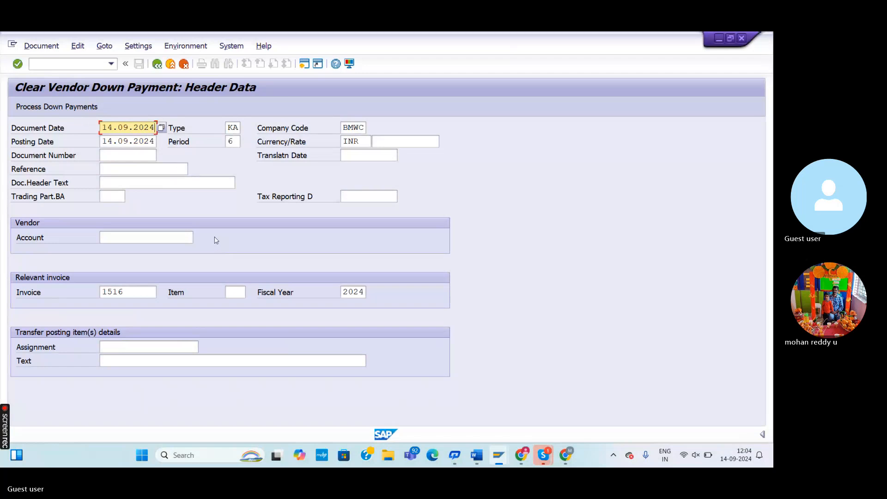
pyautogui.click(58, 107)
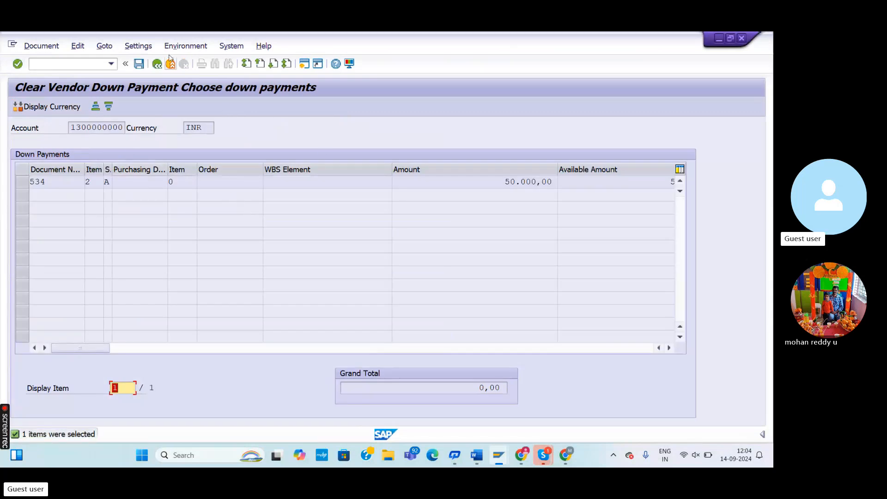
# Select the vendor's 50.000,00 down payment, simulate the clearing document and post it
pyautogui.click(23, 186)
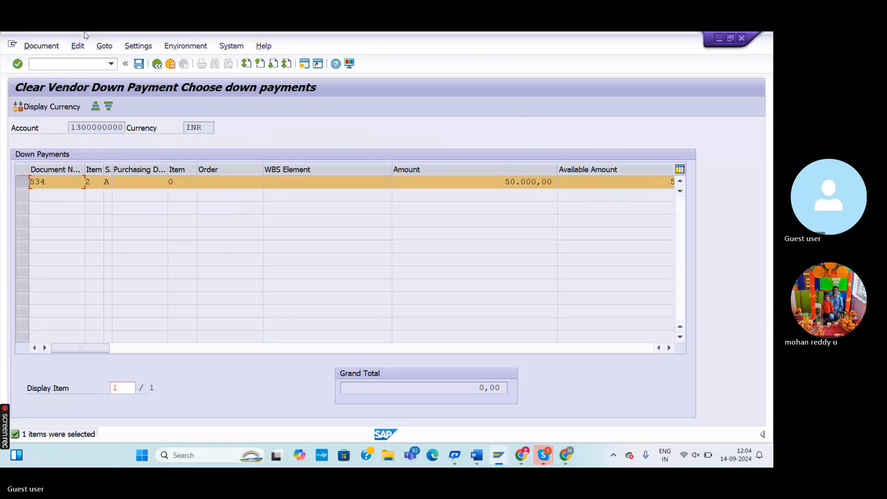
pyautogui.click(46, 51)
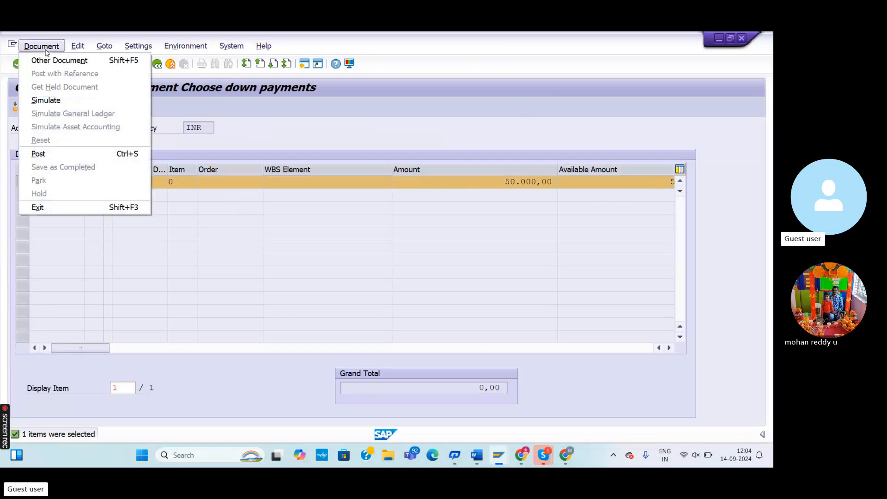
pyautogui.click(65, 102)
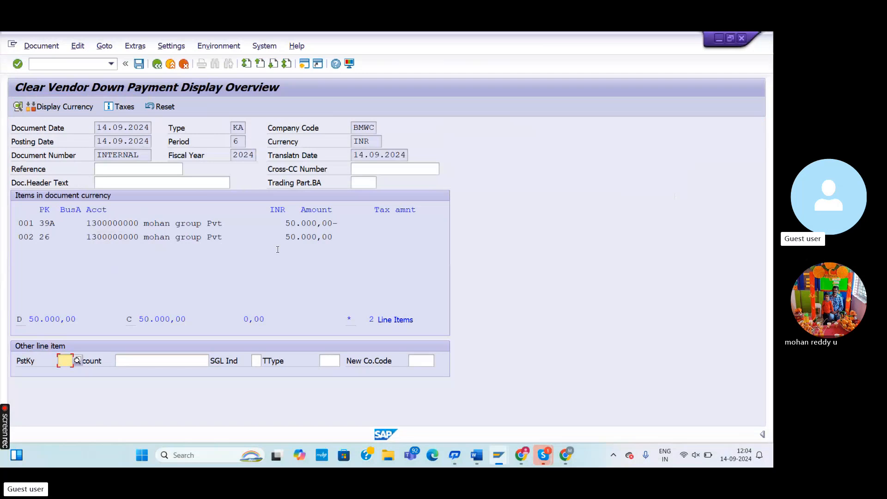
pyautogui.click(141, 66)
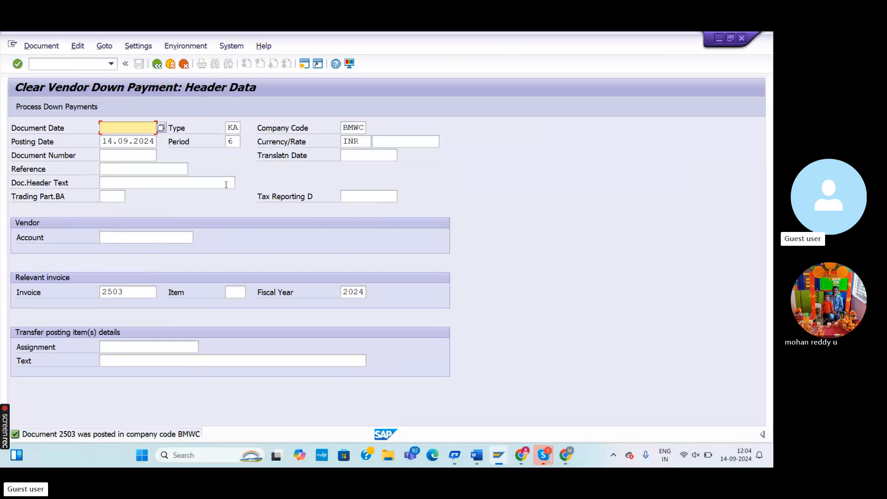
# Run FBL1N and list the special G/L vendor items open at 14.09.2024 for company code BMWC
pyautogui.click(88, 67)
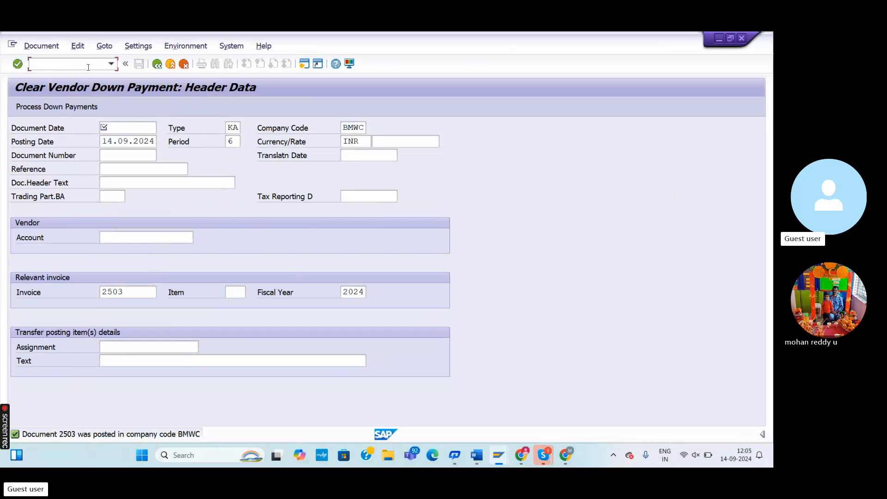
pyautogui.write('/NFB')
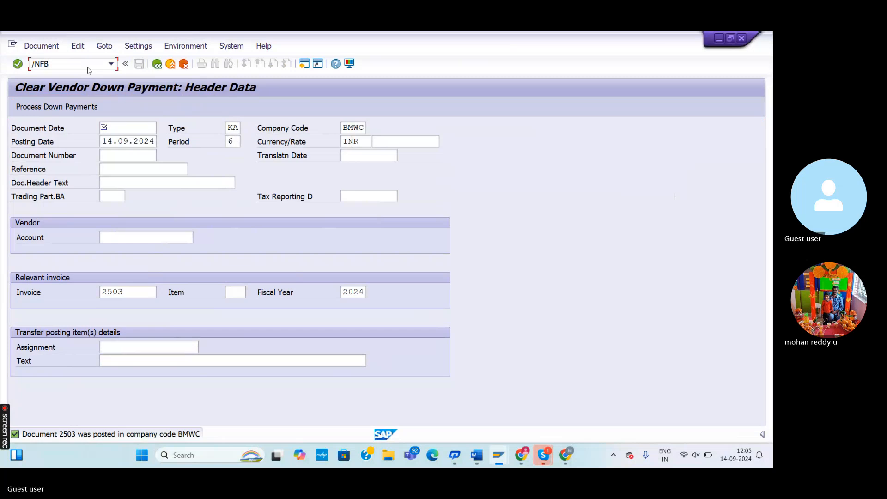
pyautogui.write('L1N')
pyautogui.press('Return')
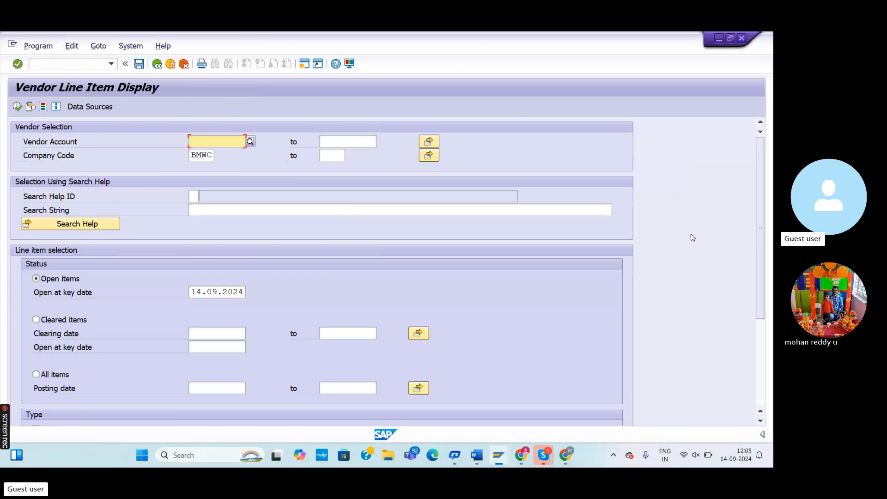
pyautogui.scroll(-3, 70, 341)
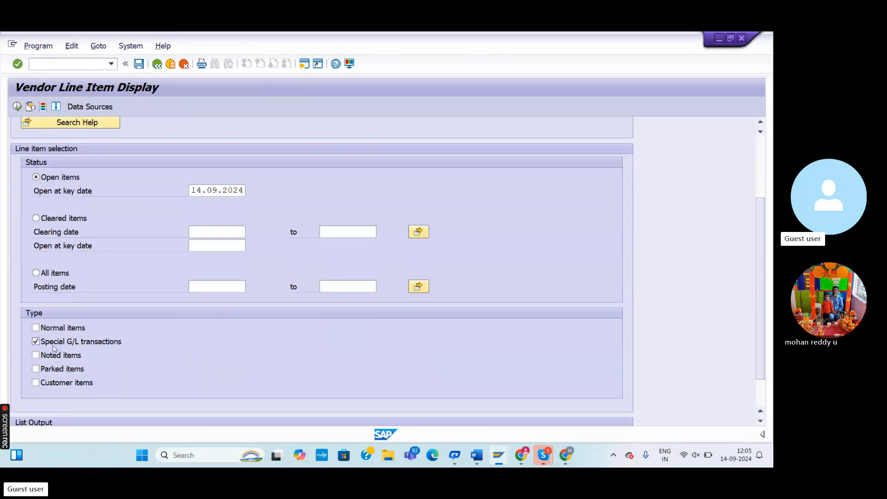
pyautogui.scroll(2, 759, 199)
pyautogui.scroll(1, 758, 199)
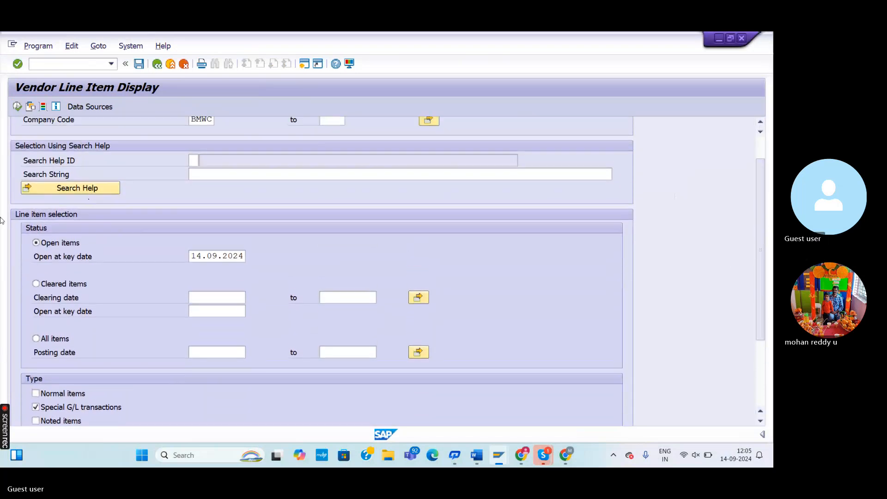
pyautogui.click(17, 107)
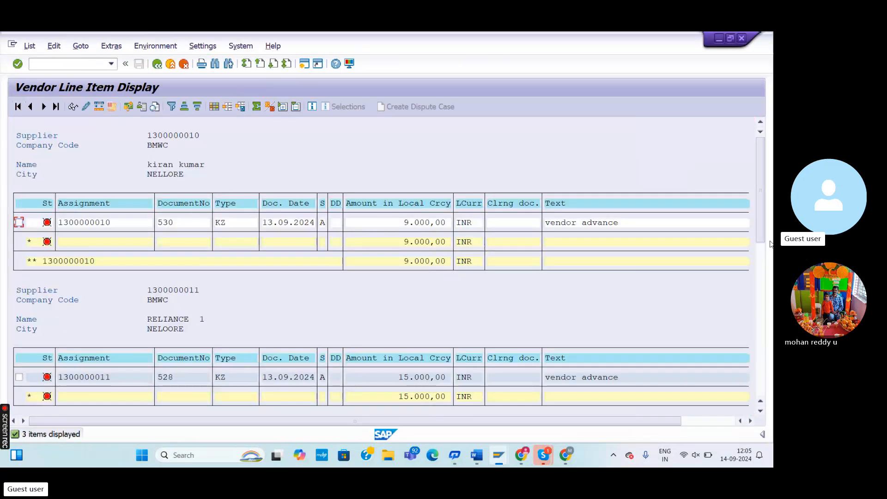
pyautogui.scroll(-1, 762, 240)
# Return to the FBL1N selection and list the cleared special G/L vendor items for company code BMWC
pyautogui.click(170, 67)
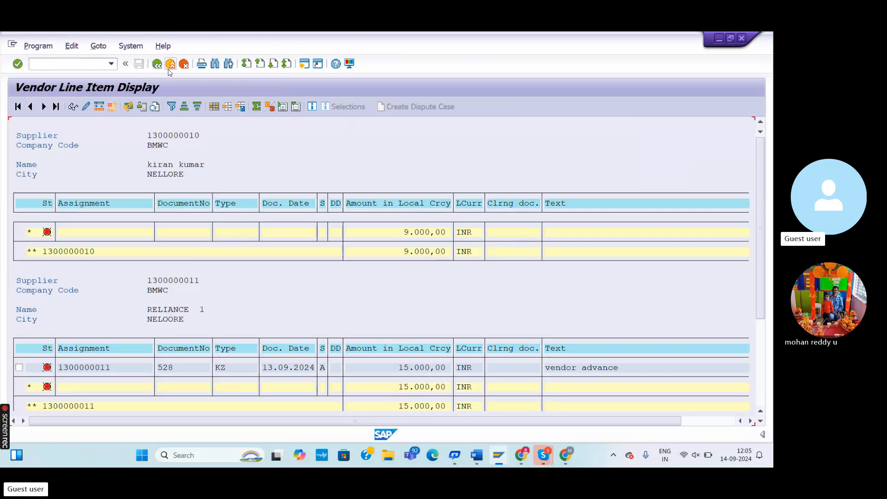
pyautogui.click(54, 320)
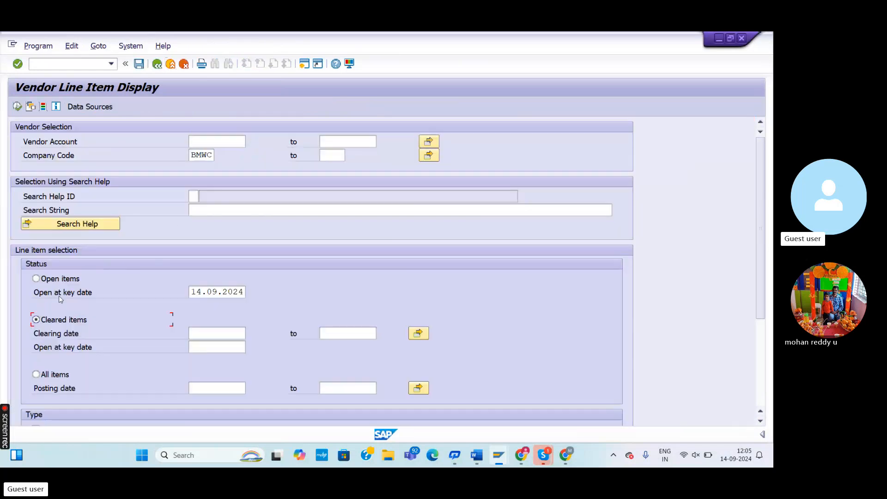
pyautogui.click(19, 106)
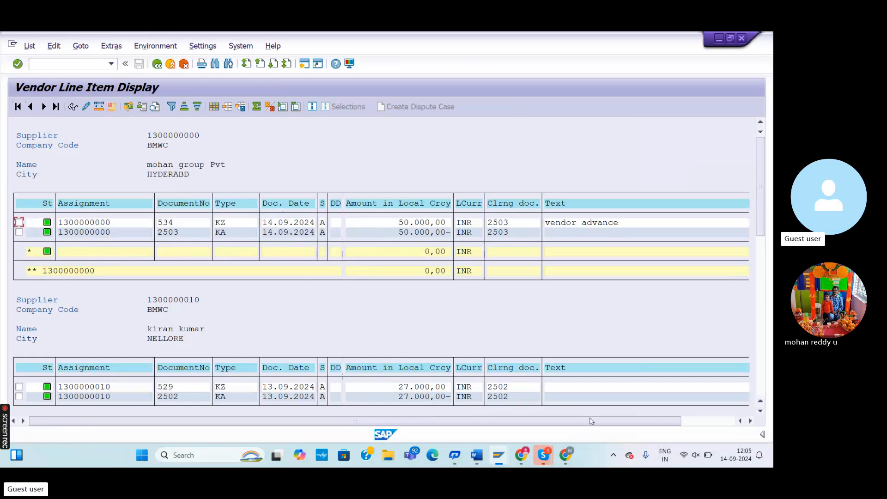
# Switch to the Word notes and number the F-48 Vendor Advance Payment heading with "1 )"
pyautogui.click(478, 452)
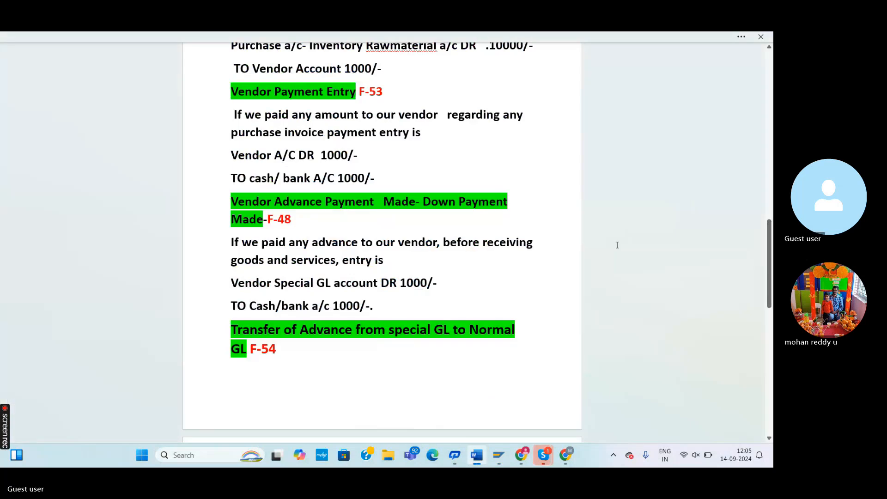
pyautogui.moveTo(770, 258); pyautogui.dragTo(770, 238)
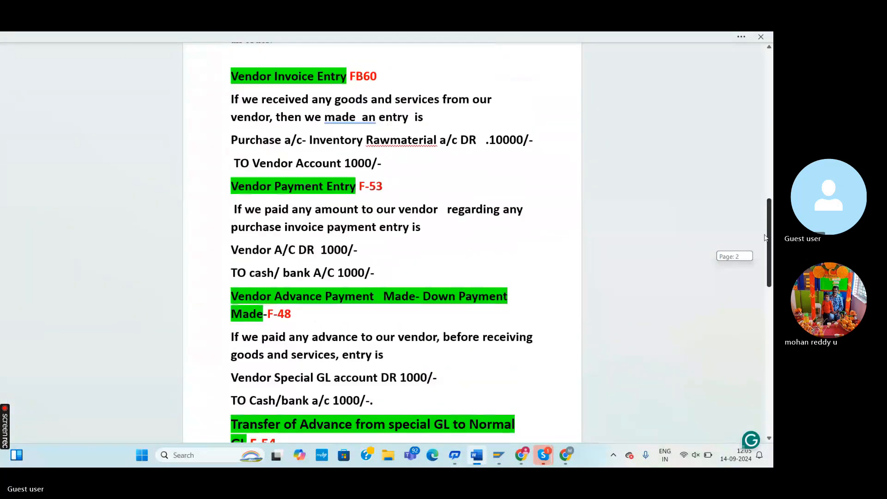
pyautogui.click(226, 302)
pyautogui.write('1')
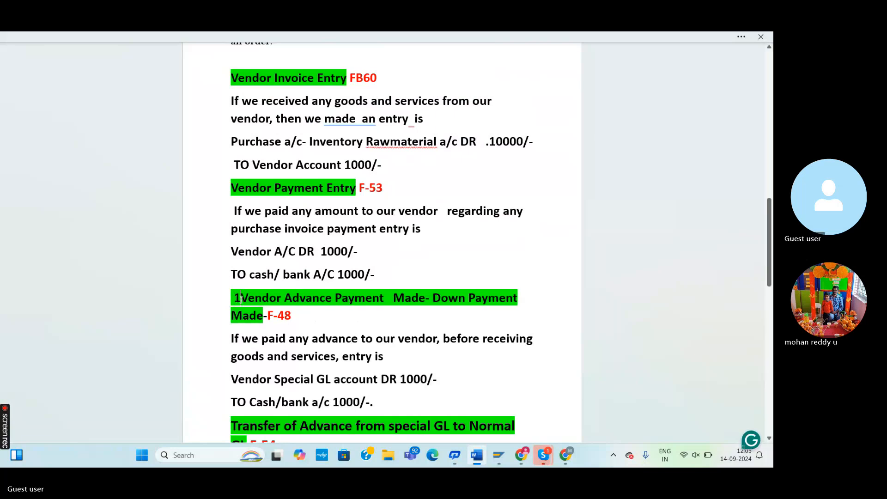
pyautogui.write(' 0')
pyautogui.press('BackSpace')
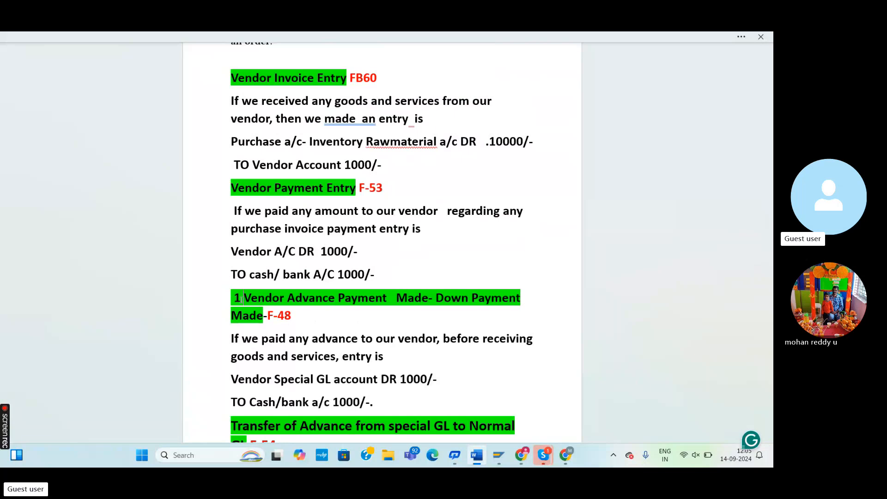
pyautogui.write(')')
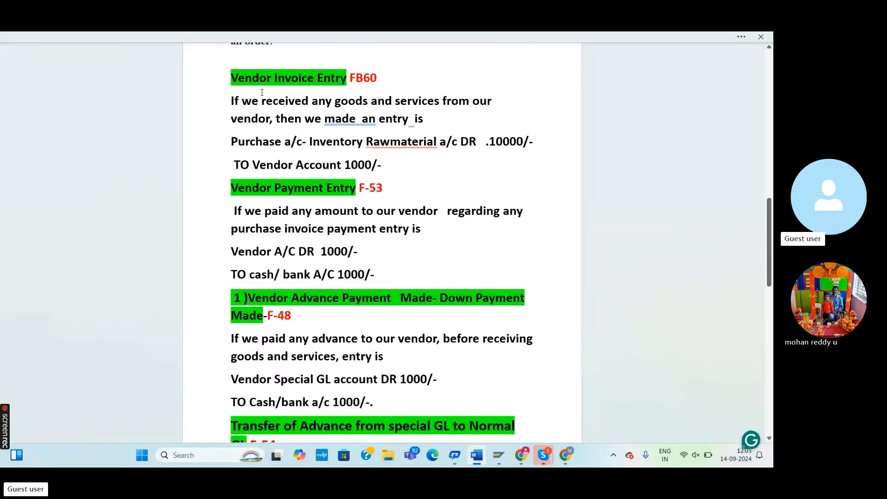
# Number the FB60 Vendor Invoice Entry heading with "2)" and the F-54 Transfer of Advance heading with "3)"
pyautogui.click(231, 79)
pyautogui.write('2)')
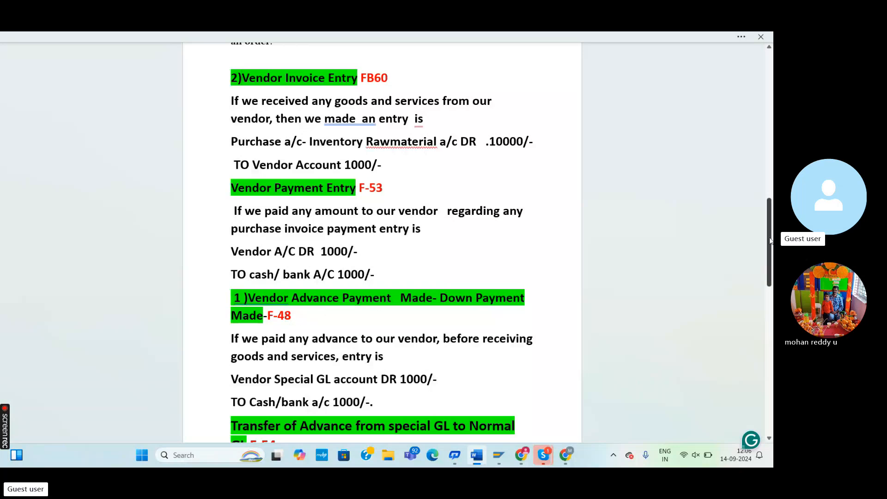
pyautogui.scroll(-2, 474, 305)
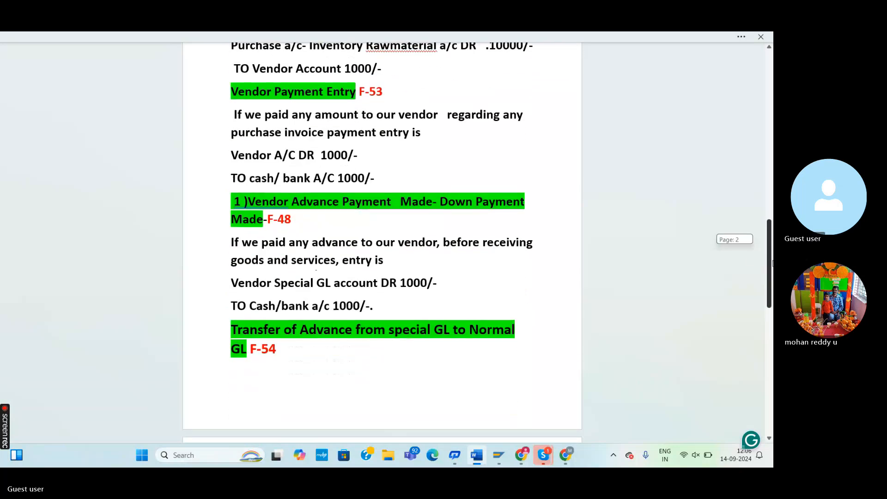
pyautogui.click(222, 335)
pyautogui.click(227, 335)
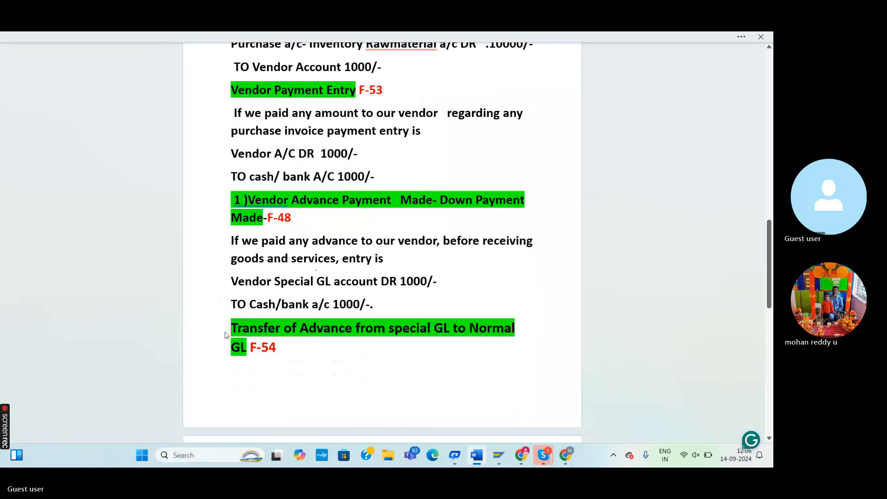
pyautogui.click(225, 333)
pyautogui.click(238, 344)
pyautogui.write('3)')
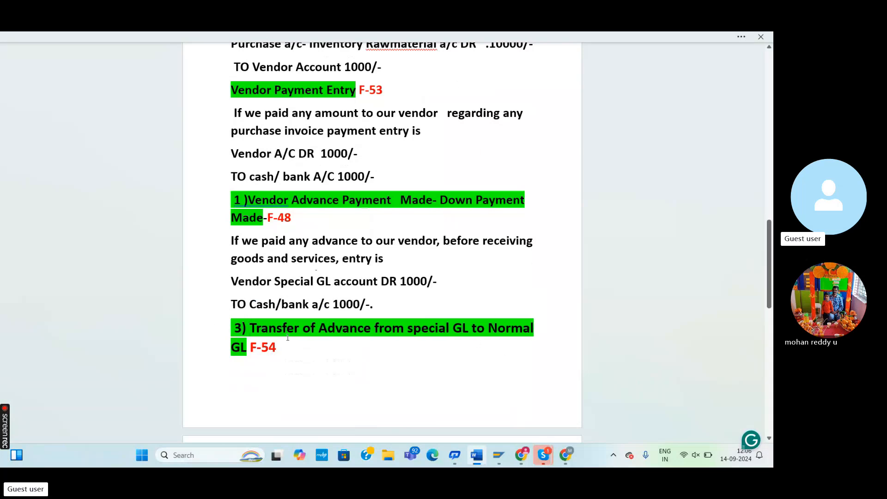
pyautogui.moveTo(769, 296); pyautogui.dragTo(771, 270)
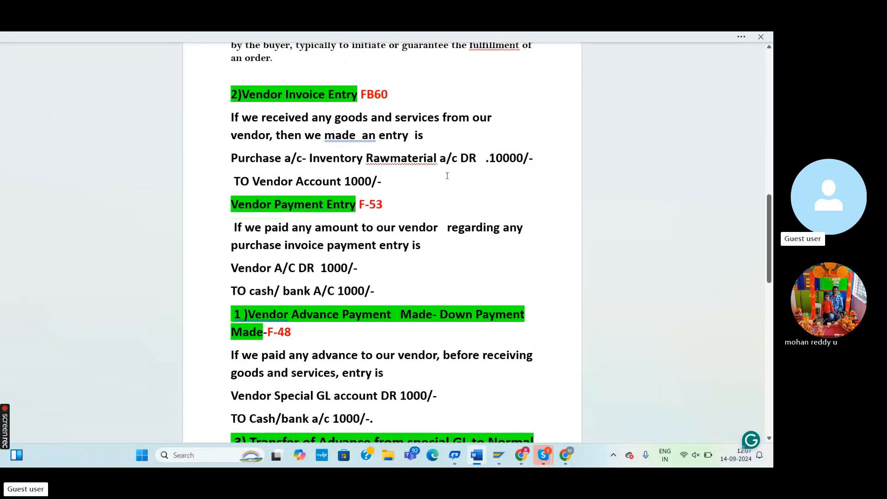
# Delete the last zero from the Inventory Rawmaterial debit amount in the FB60 vendor invoice entry
pyautogui.click(523, 160)
pyautogui.press('BackSpace')
# Add the line "Reconciliation account wise -FS10N" below the FBL1N vendor sub ledger report line at the end of the notes
pyautogui.scroll(-3, 352, 313)
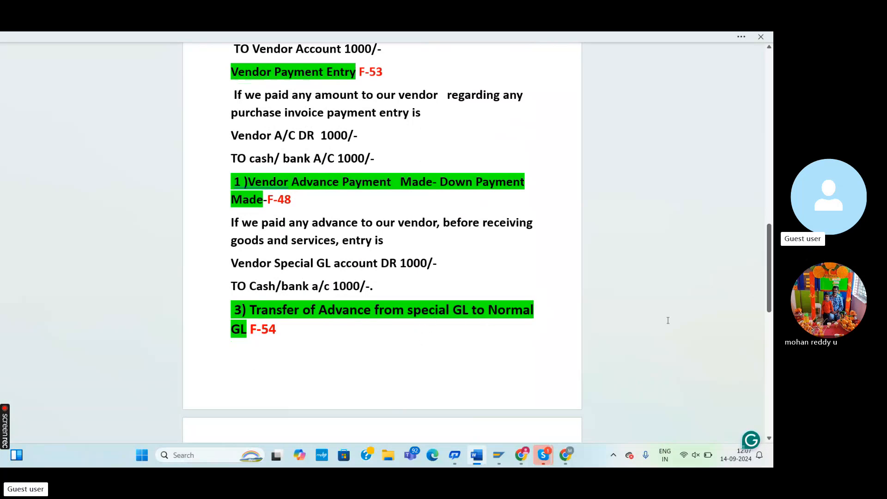
pyautogui.moveTo(769, 289); pyautogui.dragTo(773, 357)
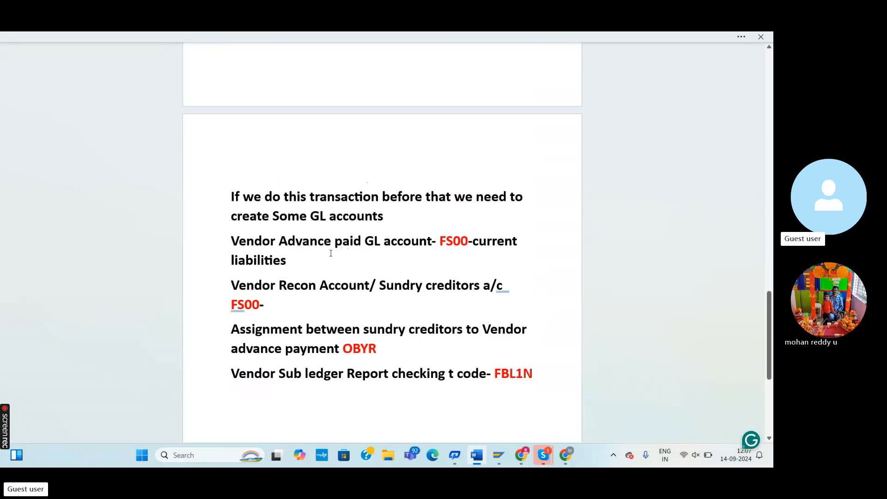
pyautogui.click(275, 312)
pyautogui.moveTo(770, 315); pyautogui.dragTo(686, 351)
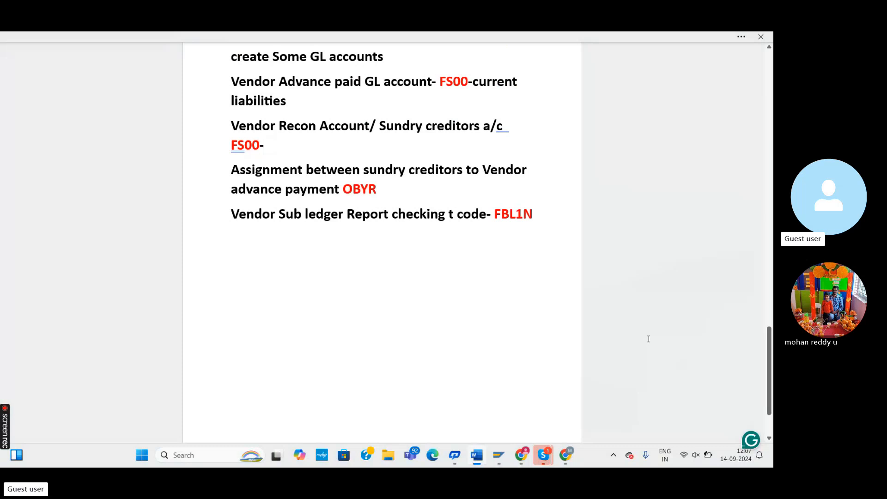
pyautogui.click(538, 222)
pyautogui.press('Return')
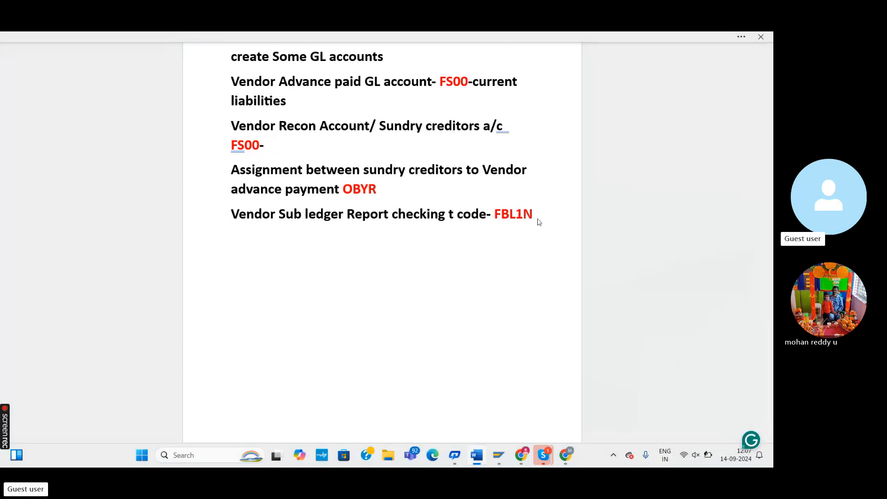
pyautogui.write('R')
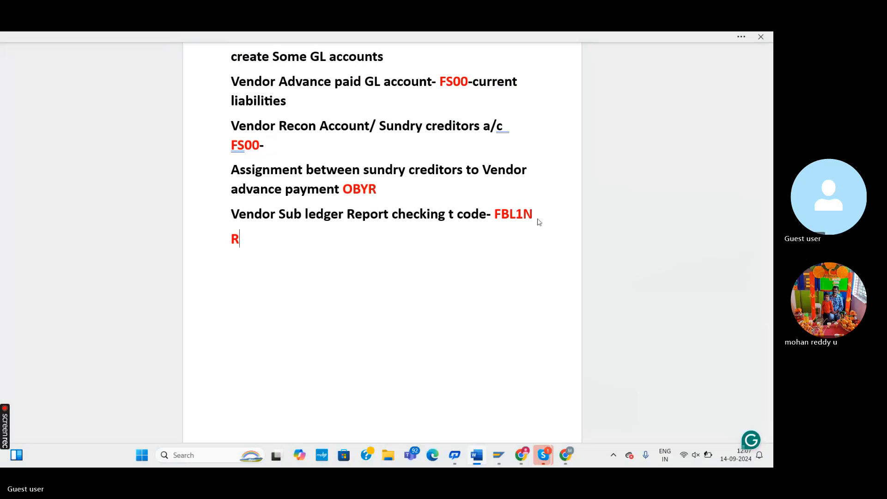
pyautogui.write('conciliation ')
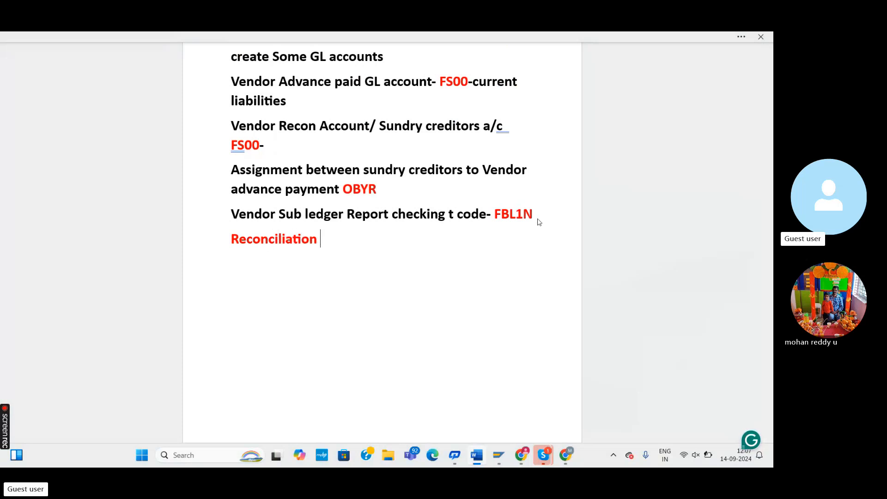
pyautogui.write('account ')
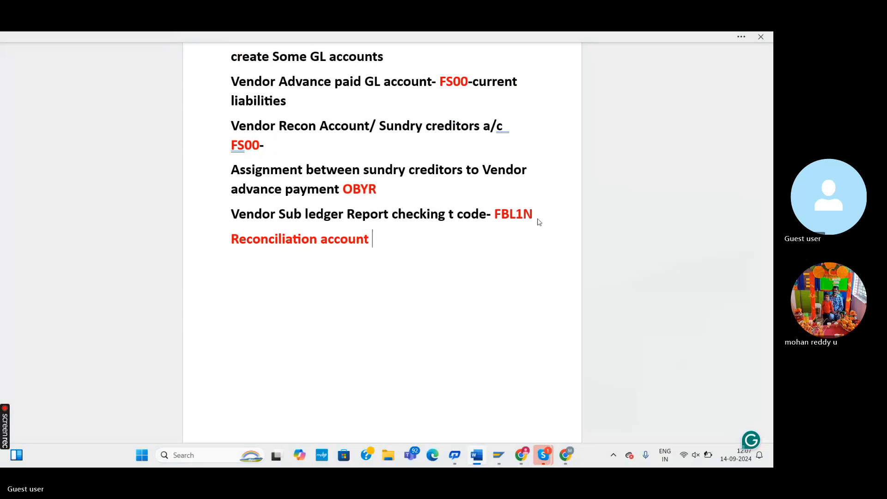
pyautogui.write('wise  -FS10N')
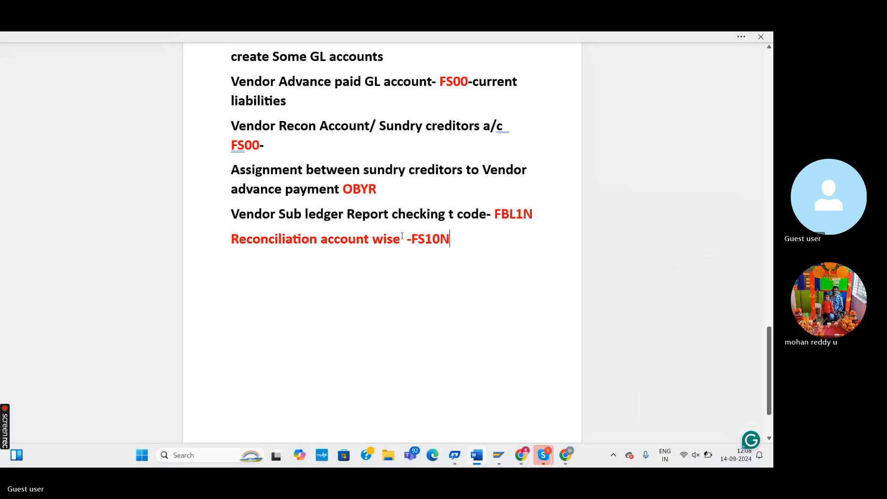
# Change the font colour of "Reconciliation account wise" to black, leaving out the FS10N code
pyautogui.moveTo(406, 239); pyautogui.dragTo(231, 239)
pyautogui.moveTo(222, 37)
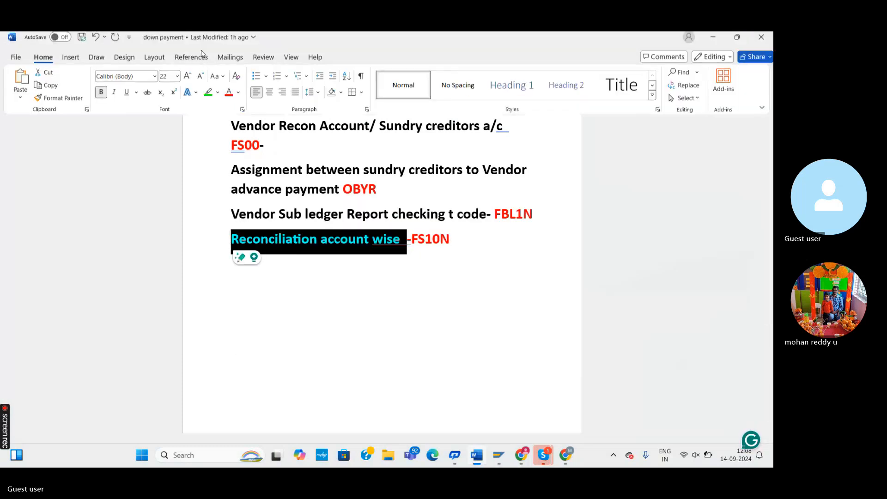
pyautogui.click(238, 99)
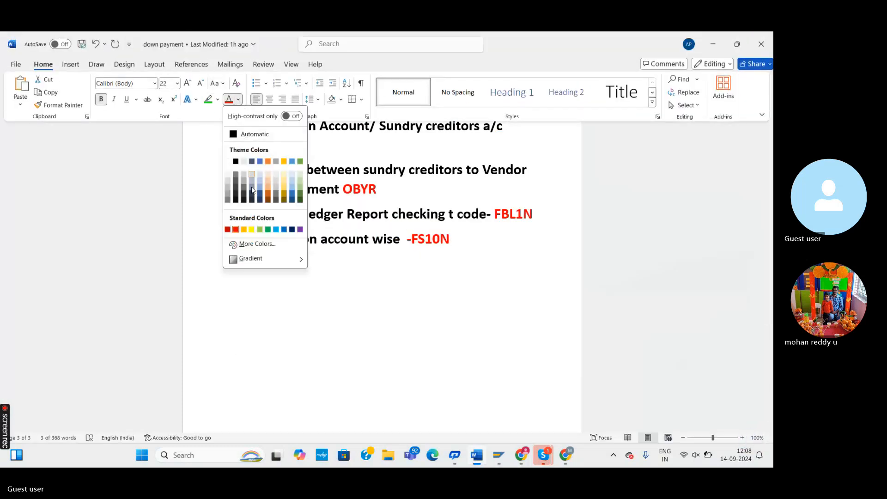
pyautogui.click(244, 172)
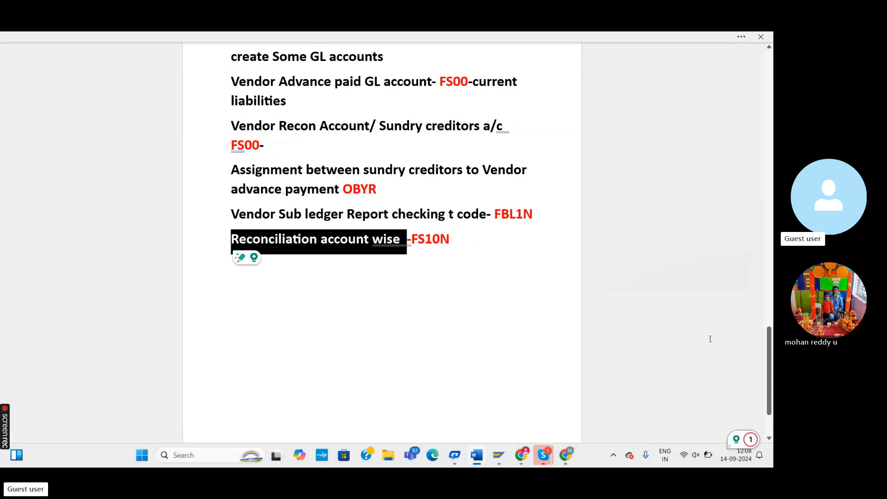
# Go back to the F-54 Transfer of Advance heading in the notes and switch to the Skype meeting window in Chrome
pyautogui.moveTo(771, 345); pyautogui.dragTo(763, 272)
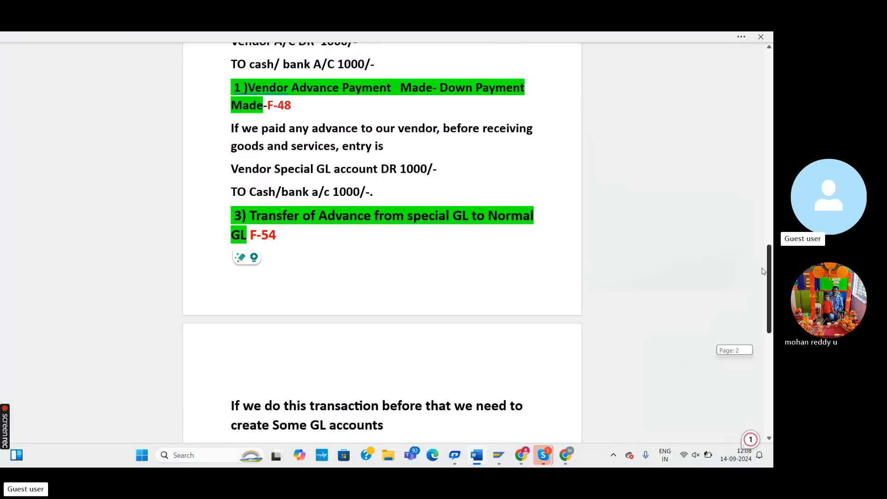
pyautogui.moveTo(763, 271); pyautogui.dragTo(764, 271)
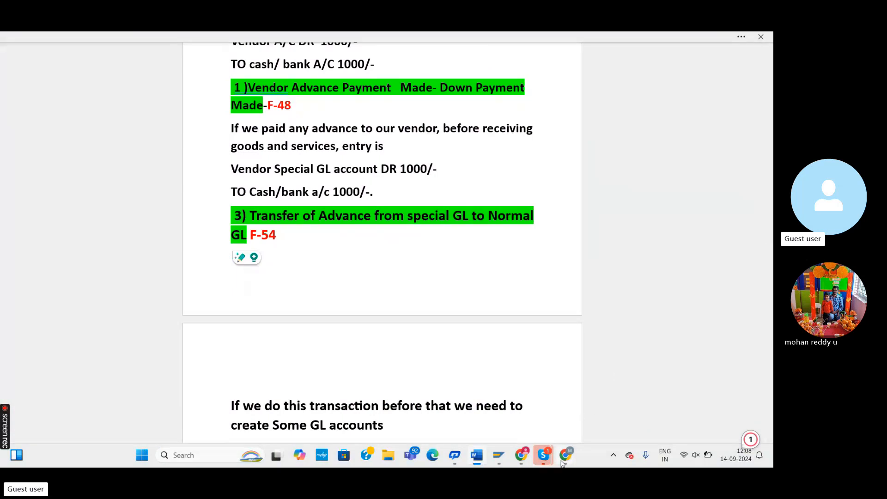
pyautogui.moveTo(565, 457)
pyautogui.click(529, 413)
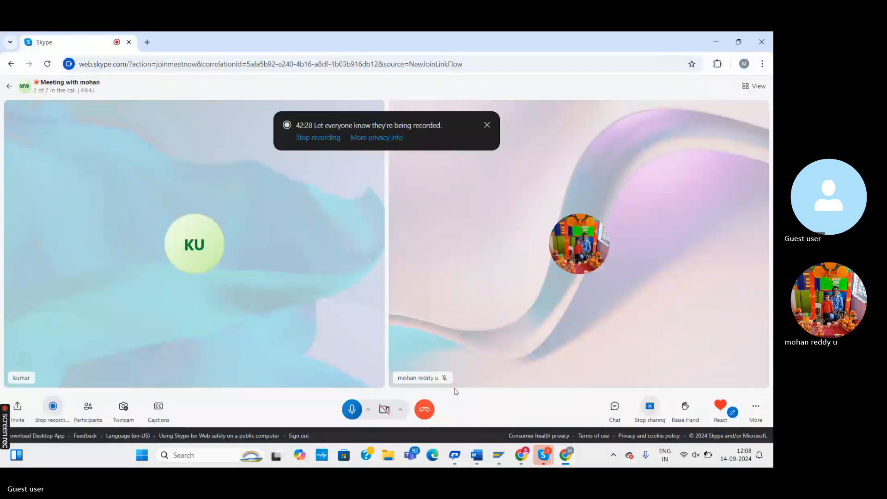